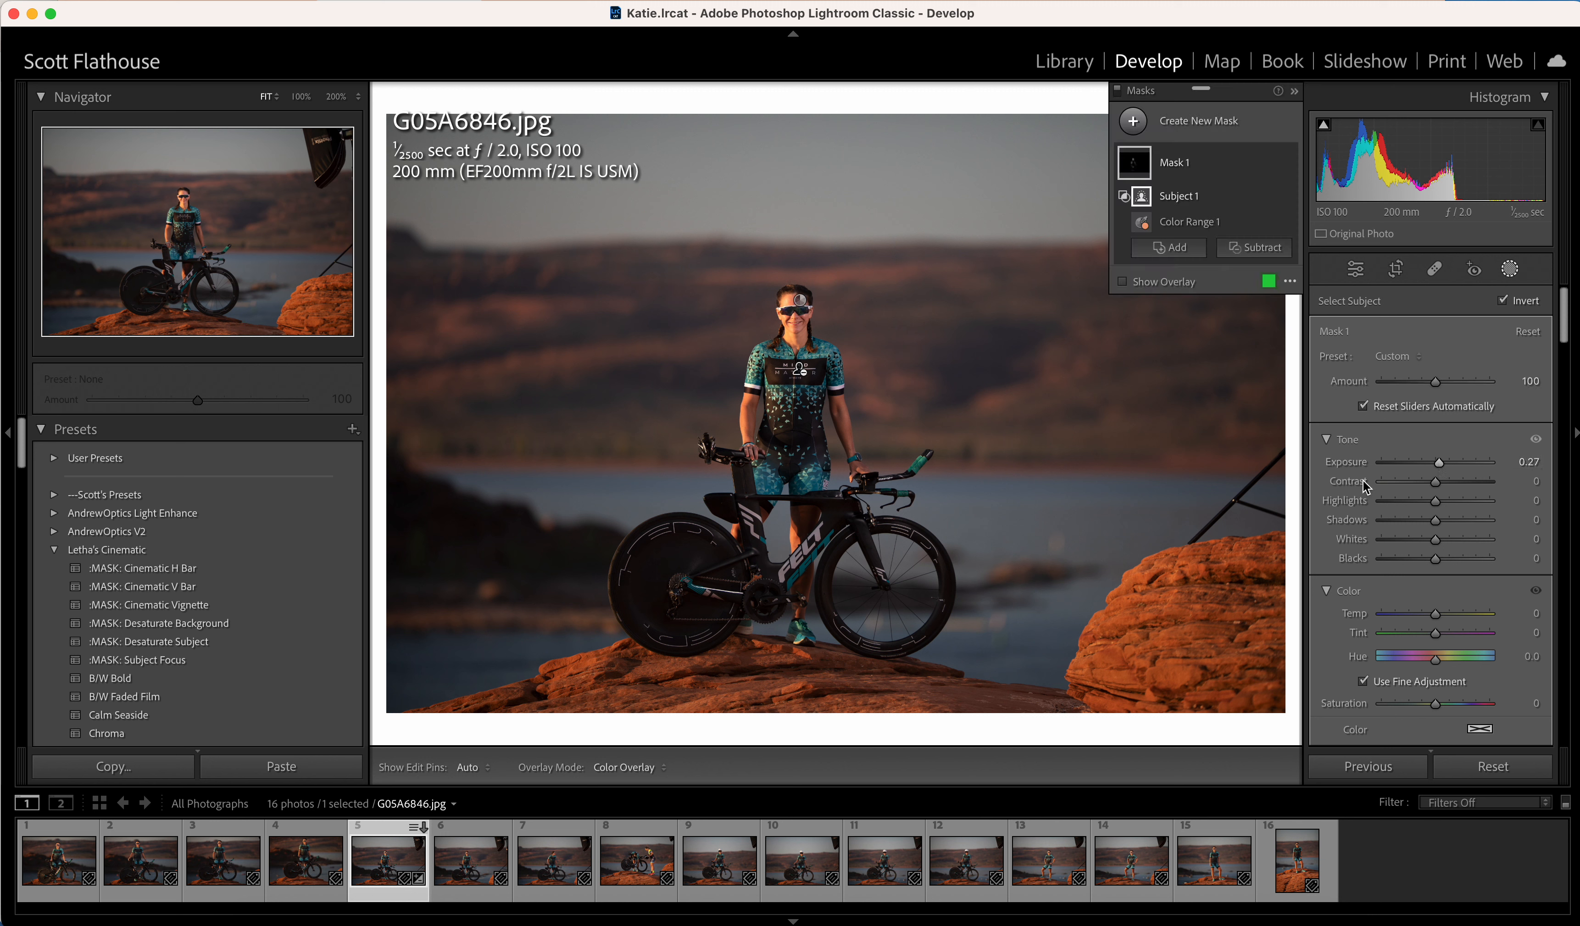
# Step: Soften the subject's skin in Mask 1 by setting Texture to -77, checking the face at 200% zoom
pyautogui.scroll(-5, 1375, 574)
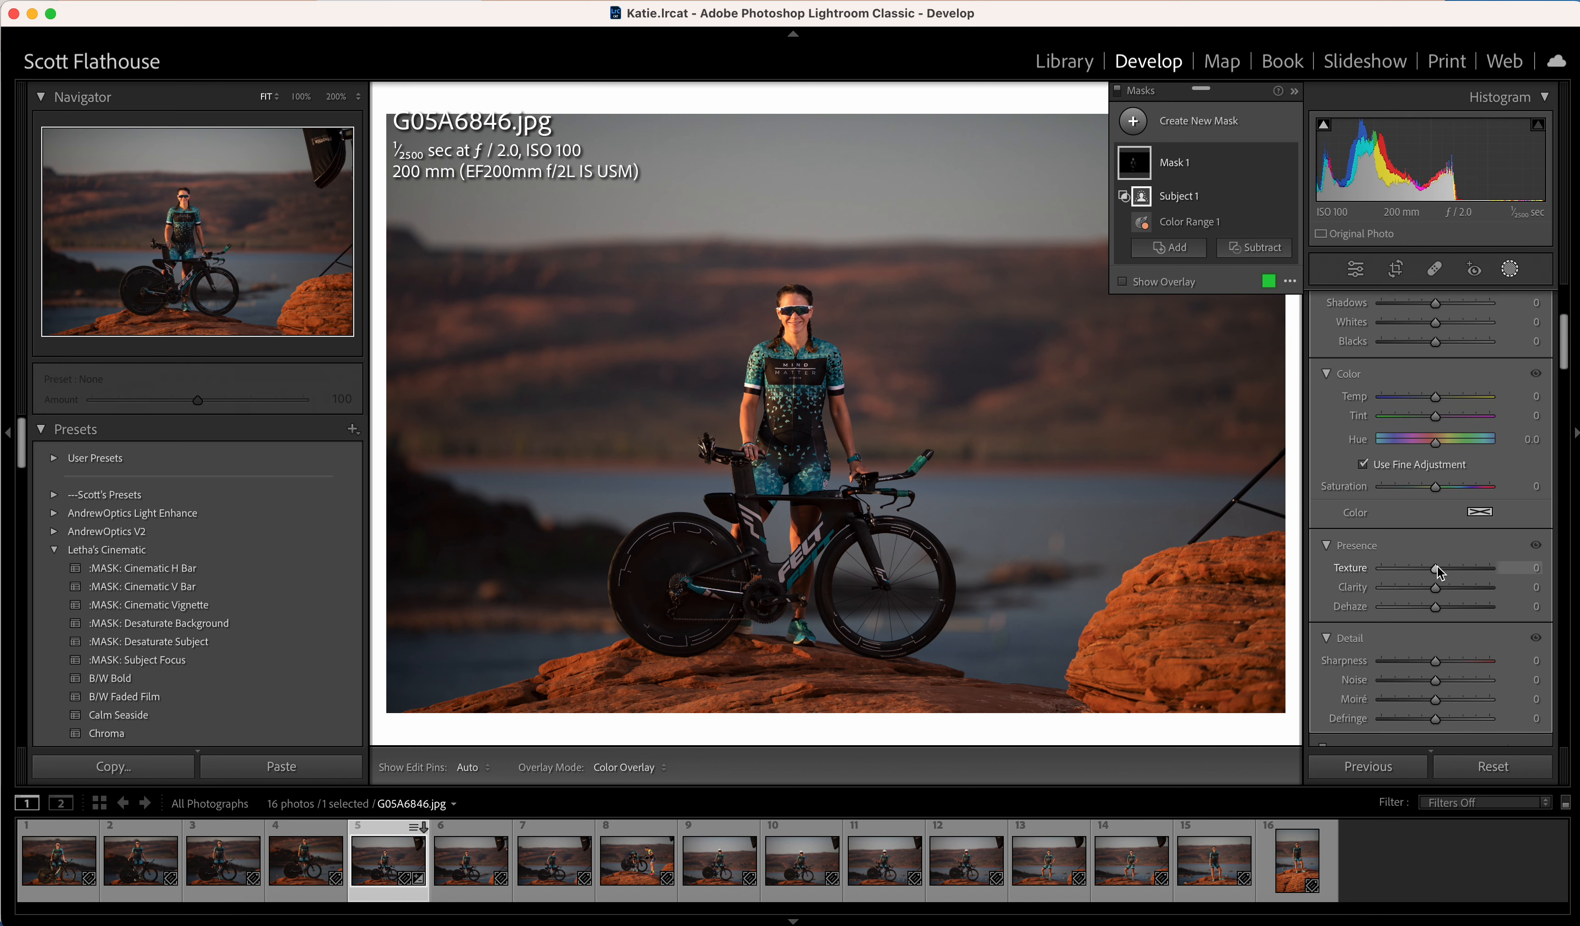
pyautogui.press('z')
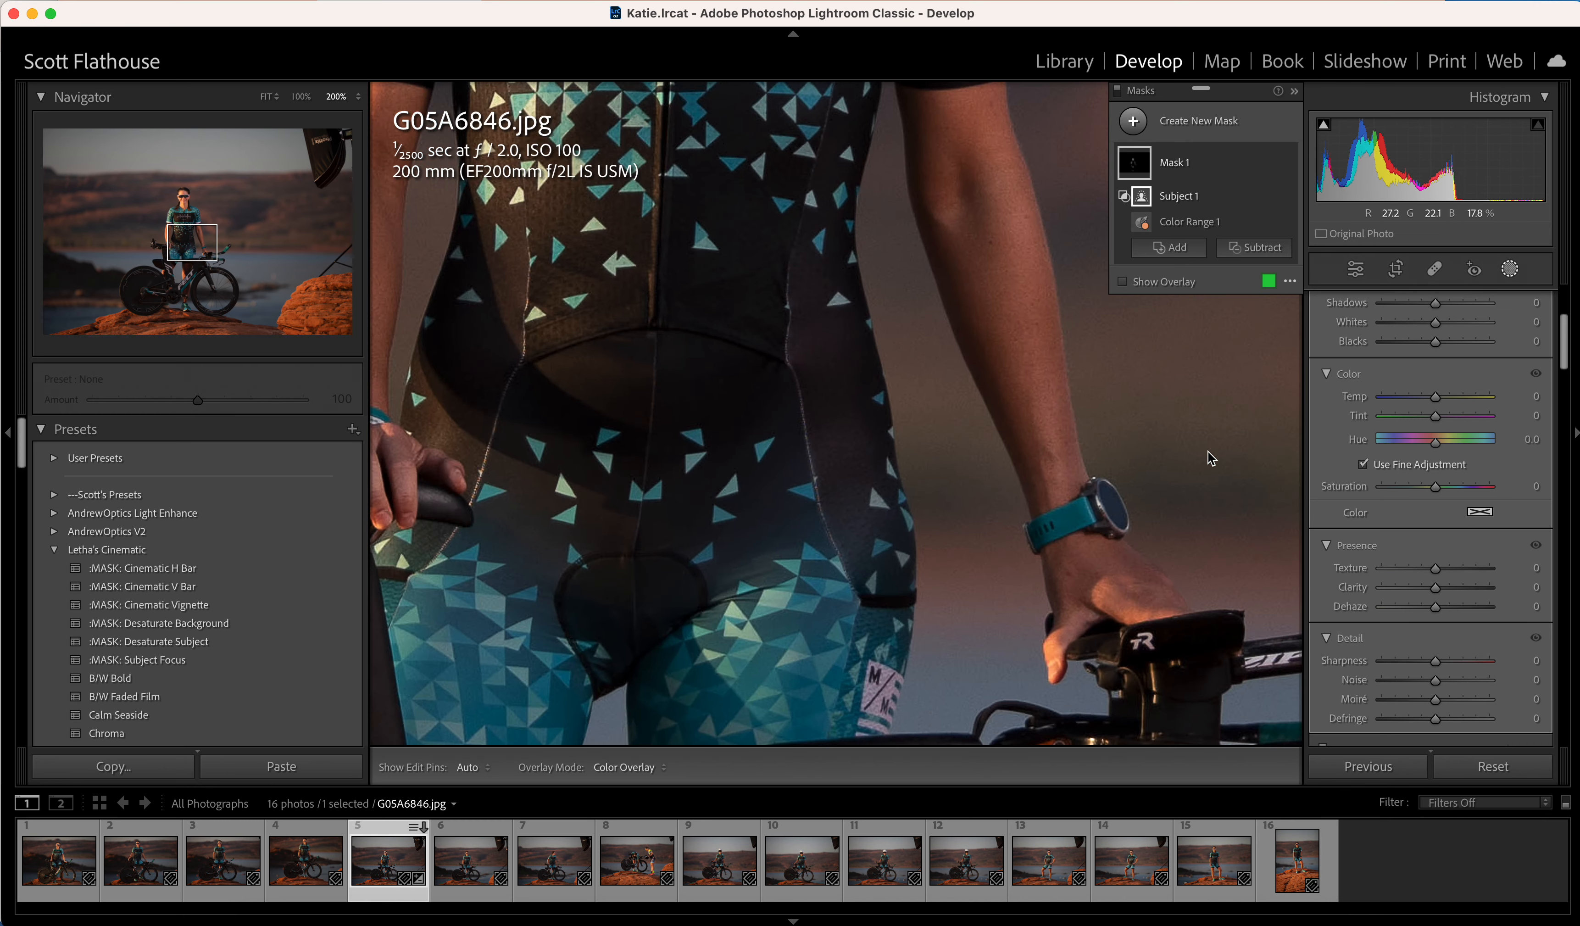
pyautogui.scroll(10, 1211, 458)
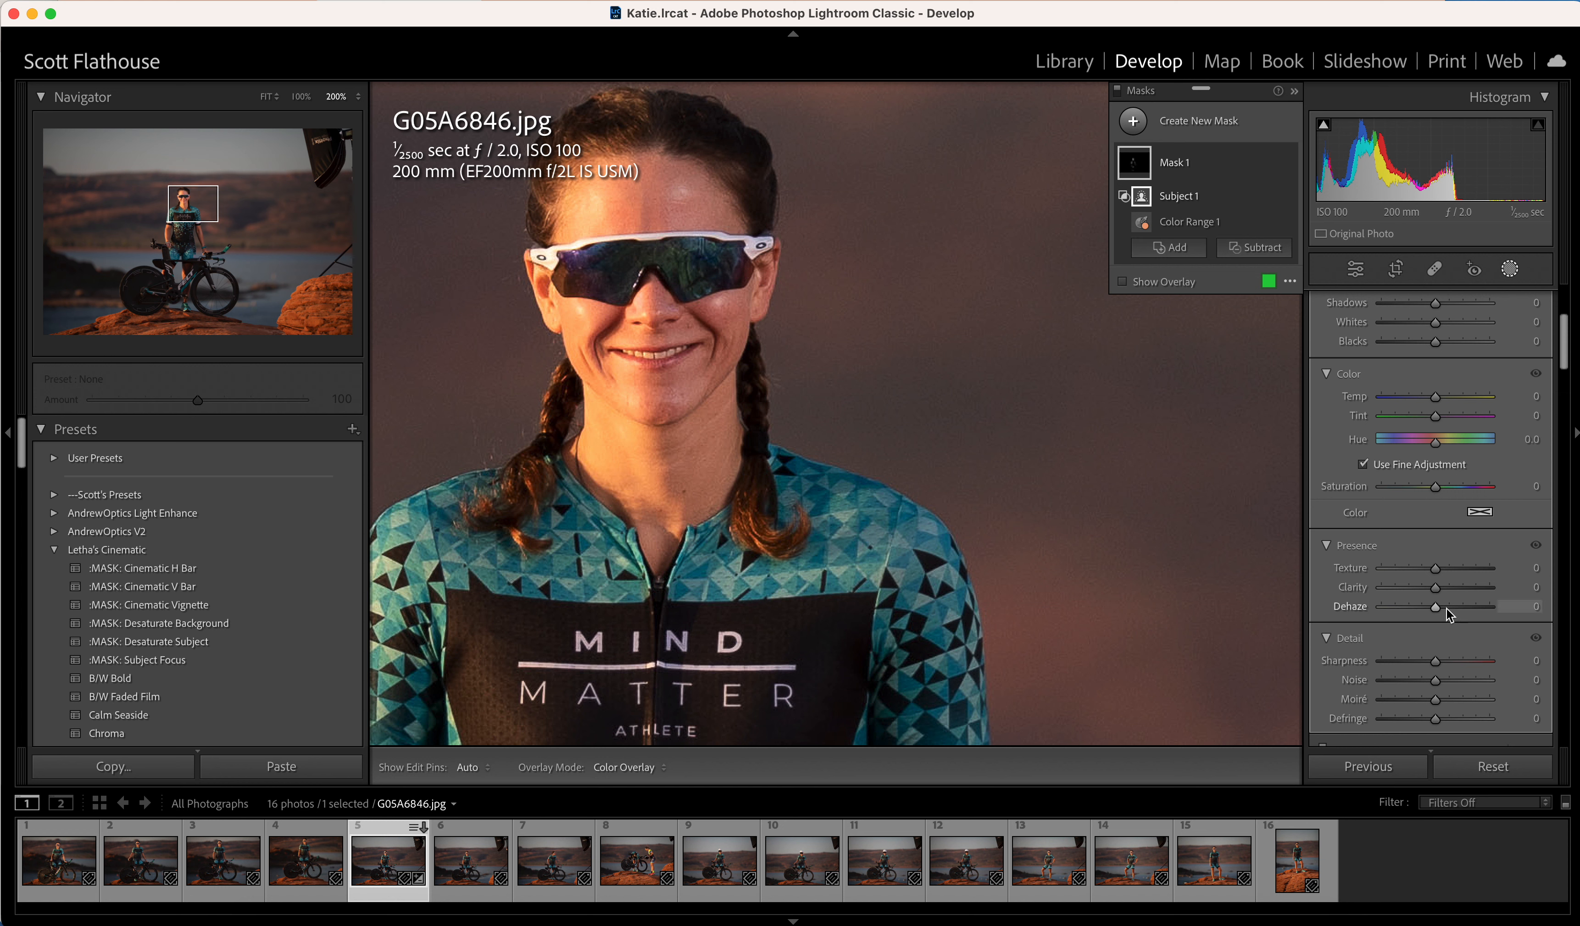
pyautogui.moveTo(1438, 567); pyautogui.dragTo(1399, 572)
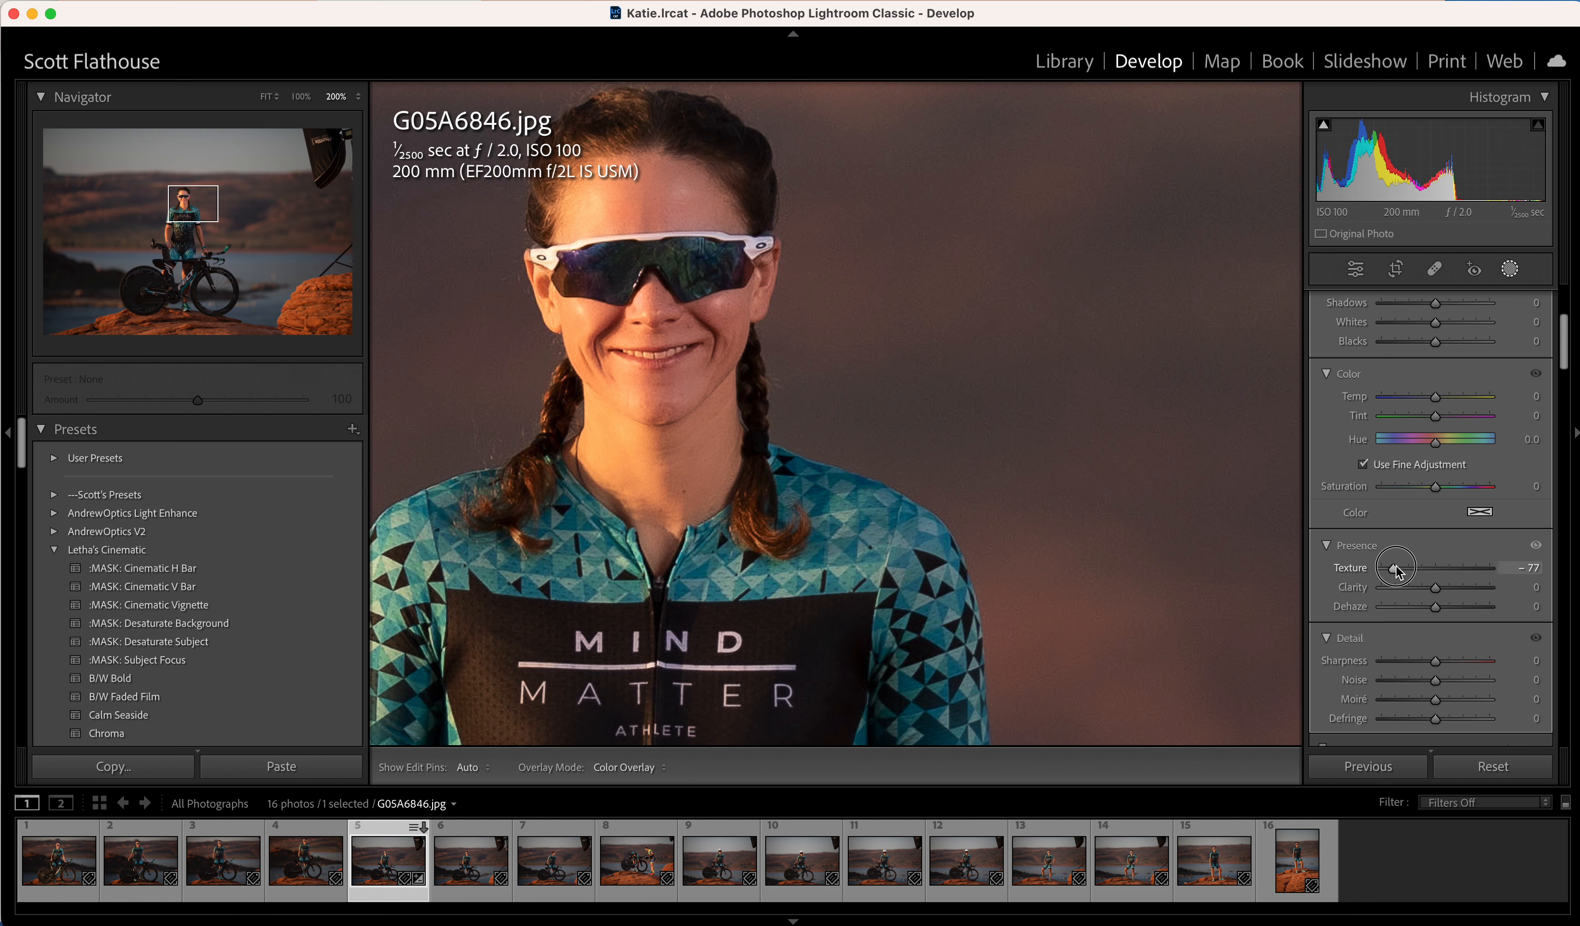
pyautogui.moveTo(1397, 568); pyautogui.dragTo(1397, 566)
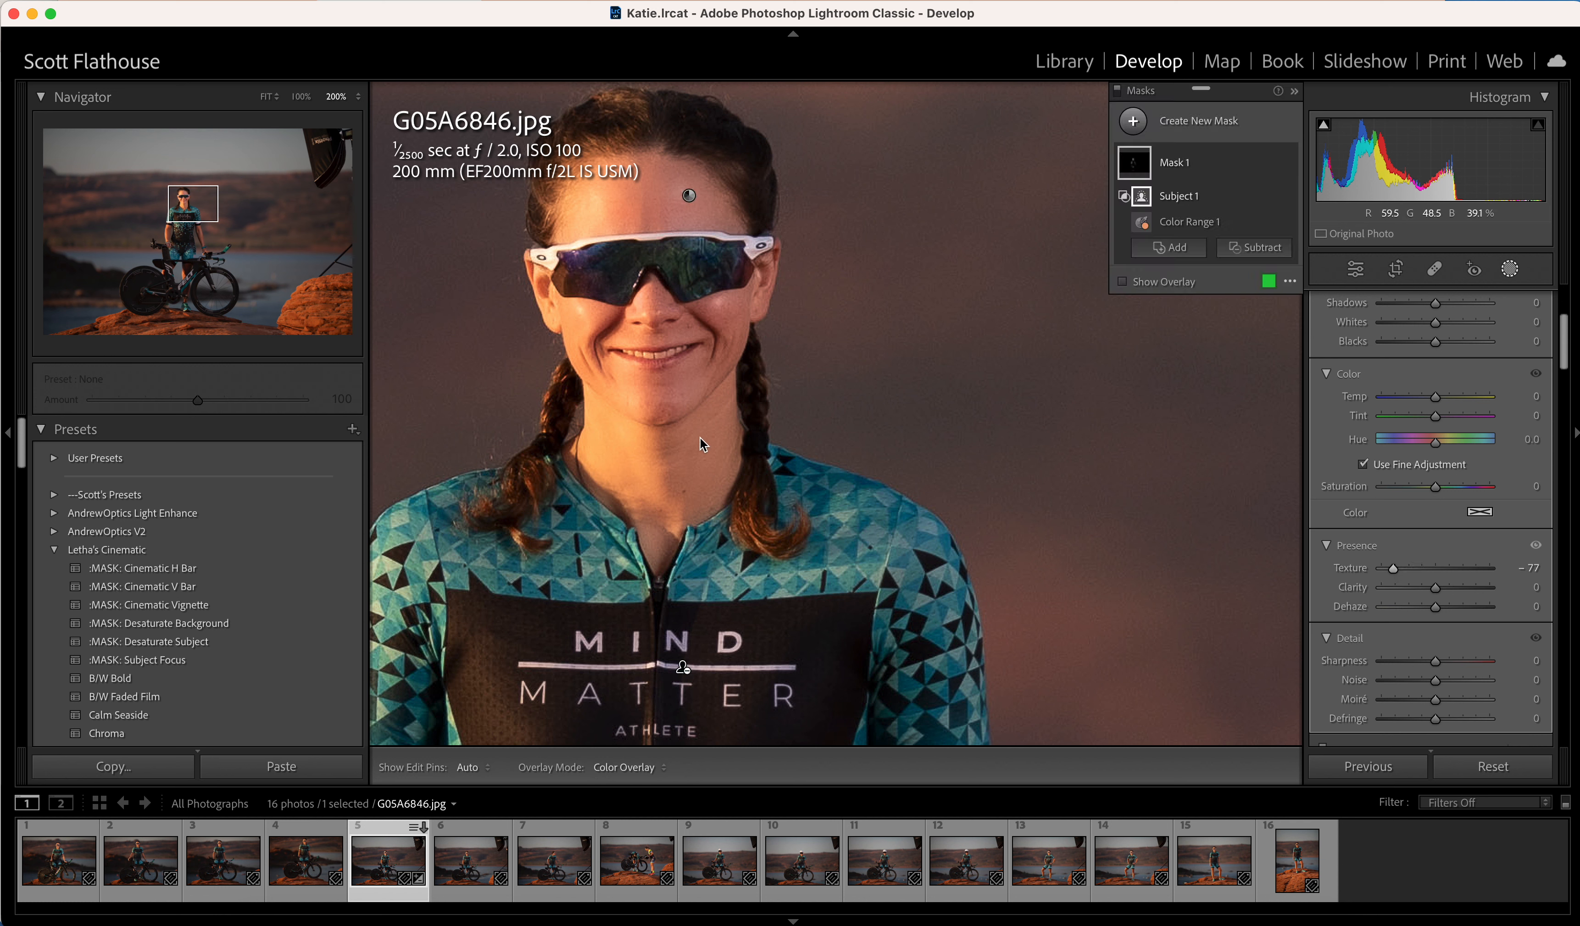
# Step: Inspect the softened skin on the arm, hand and face at 200%, comparing it with the mask effect switched off
pyautogui.scroll(-5, 850, 452)
pyautogui.hscroll(3, 851, 452)
pyautogui.scroll(-6, 850, 452)
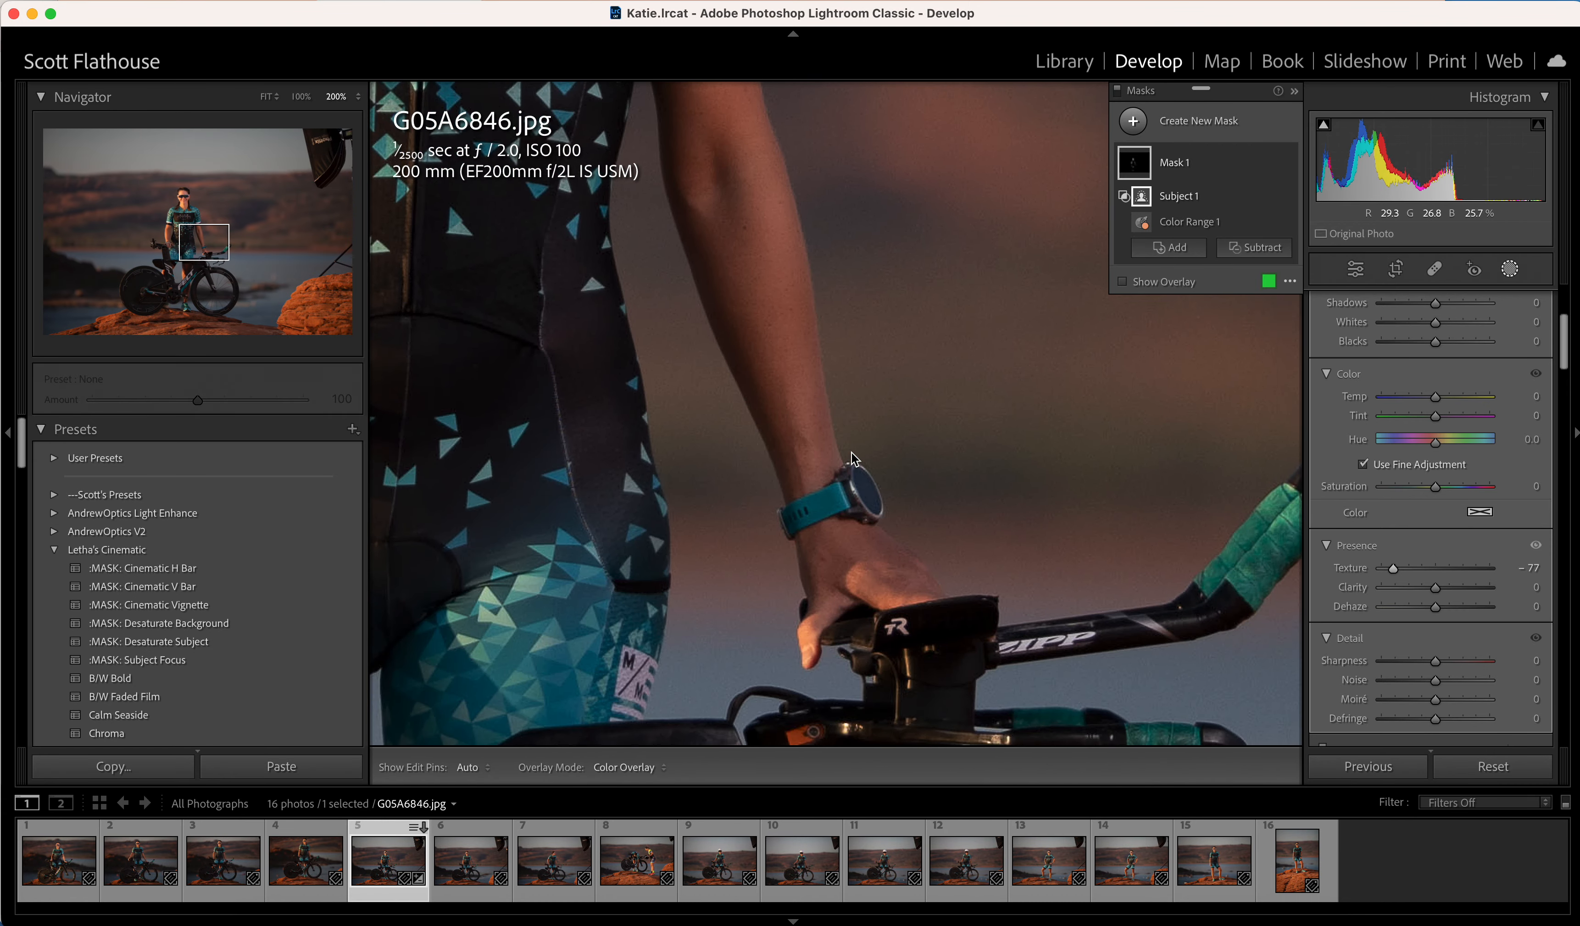
pyautogui.scroll(10, 851, 452)
pyautogui.scroll(5, 851, 452)
pyautogui.hscroll(-3, 851, 452)
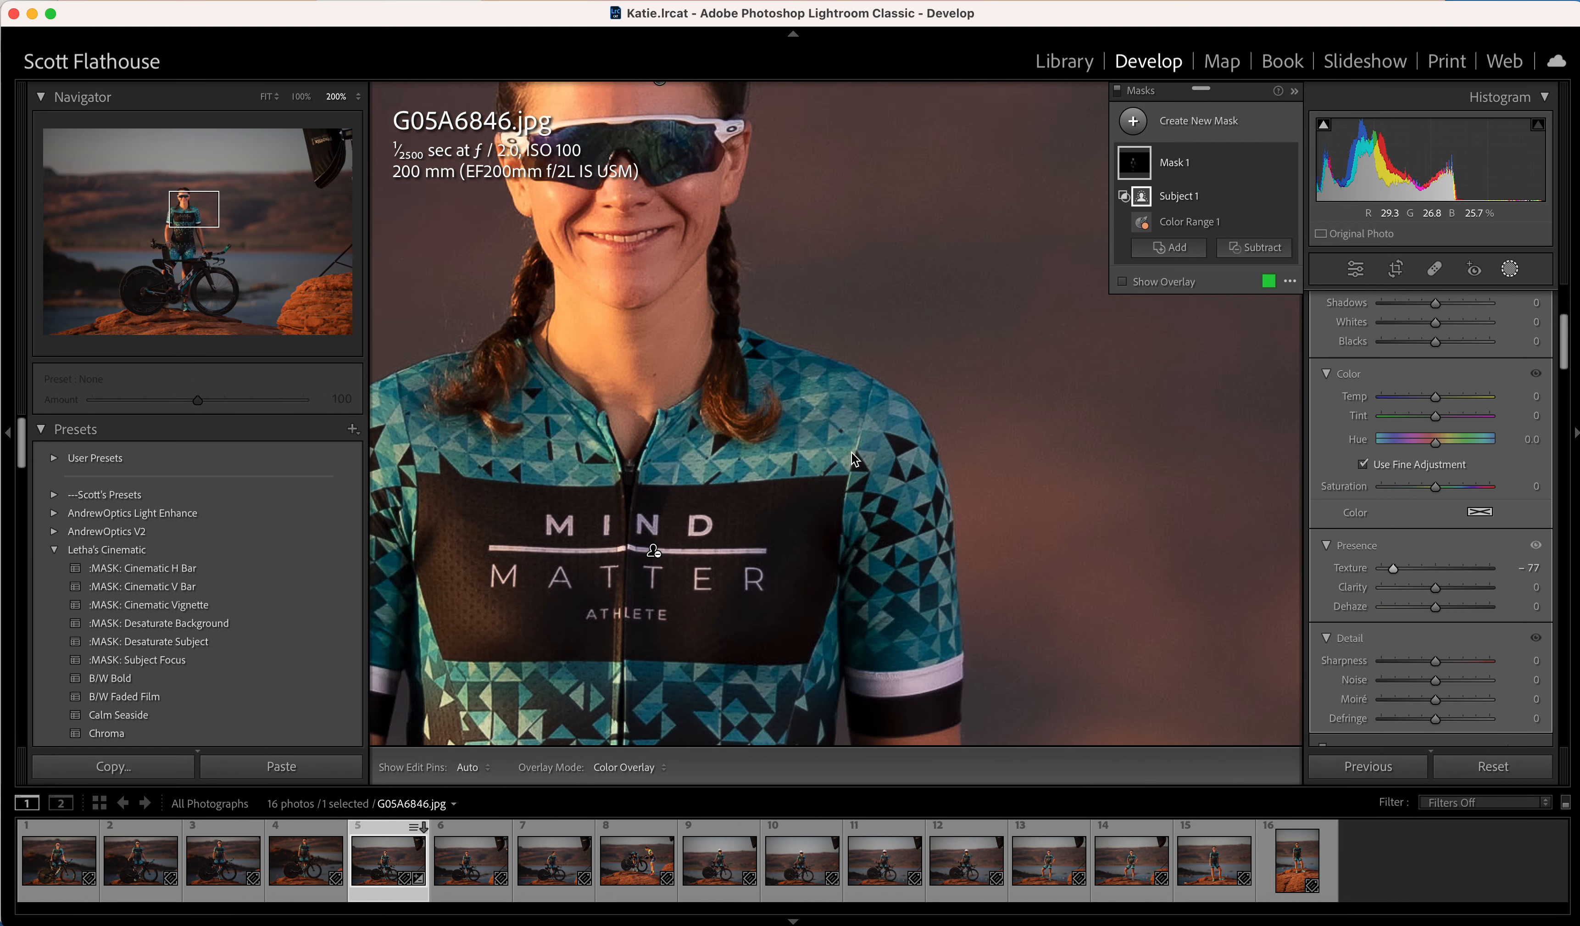
pyautogui.scroll(-1, 855, 459)
pyautogui.hscroll(-1, 855, 459)
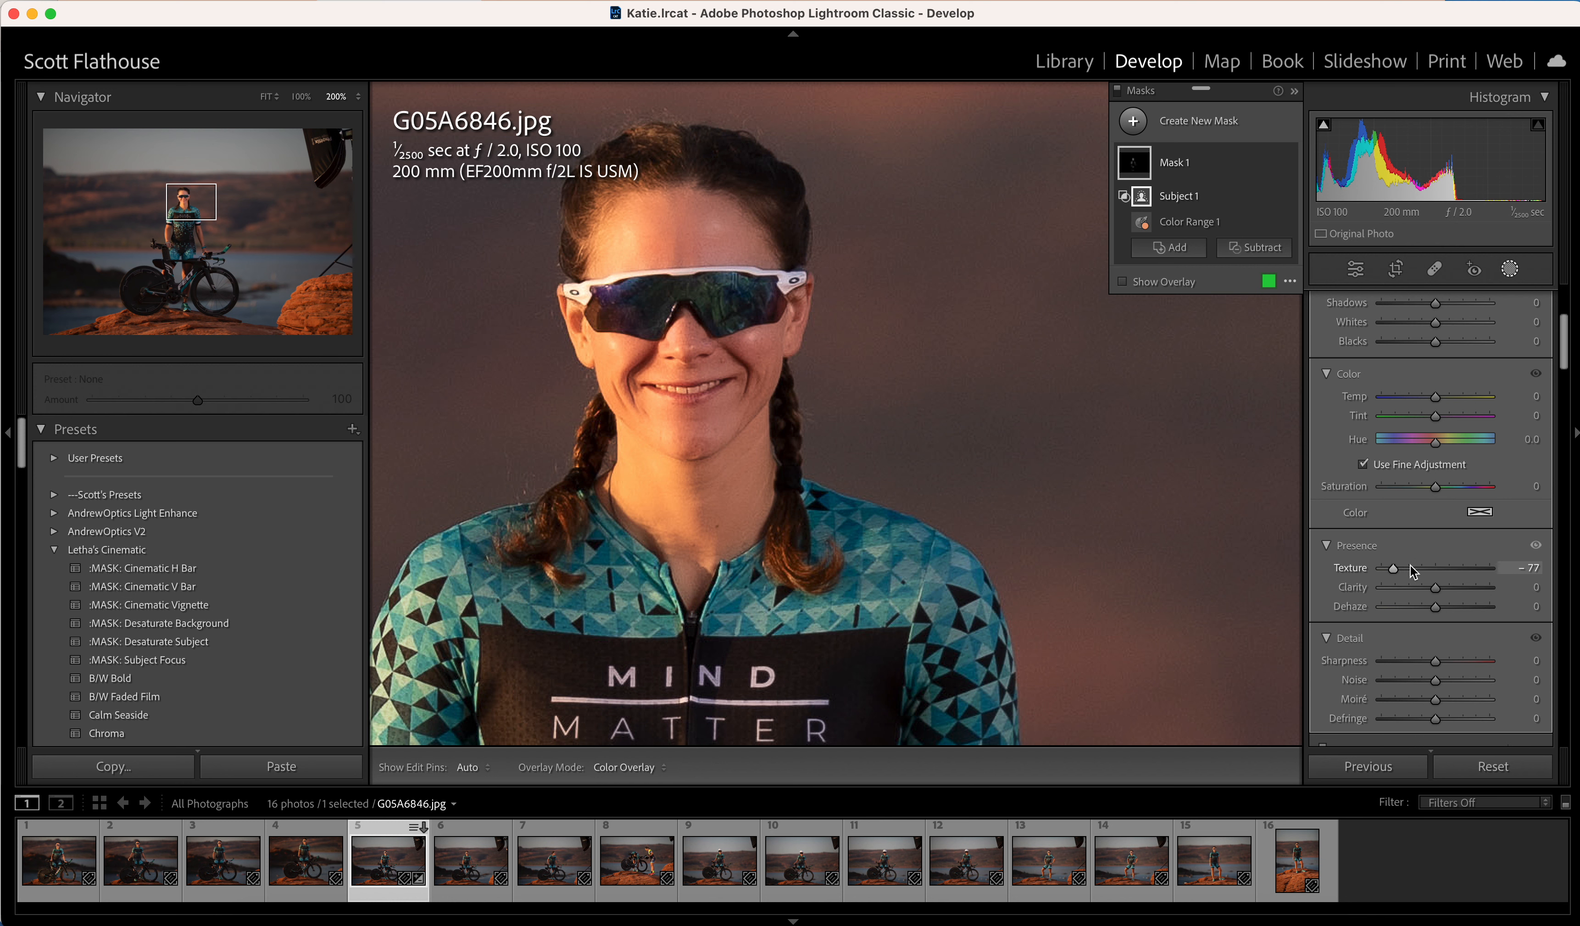
pyautogui.click(1119, 92)
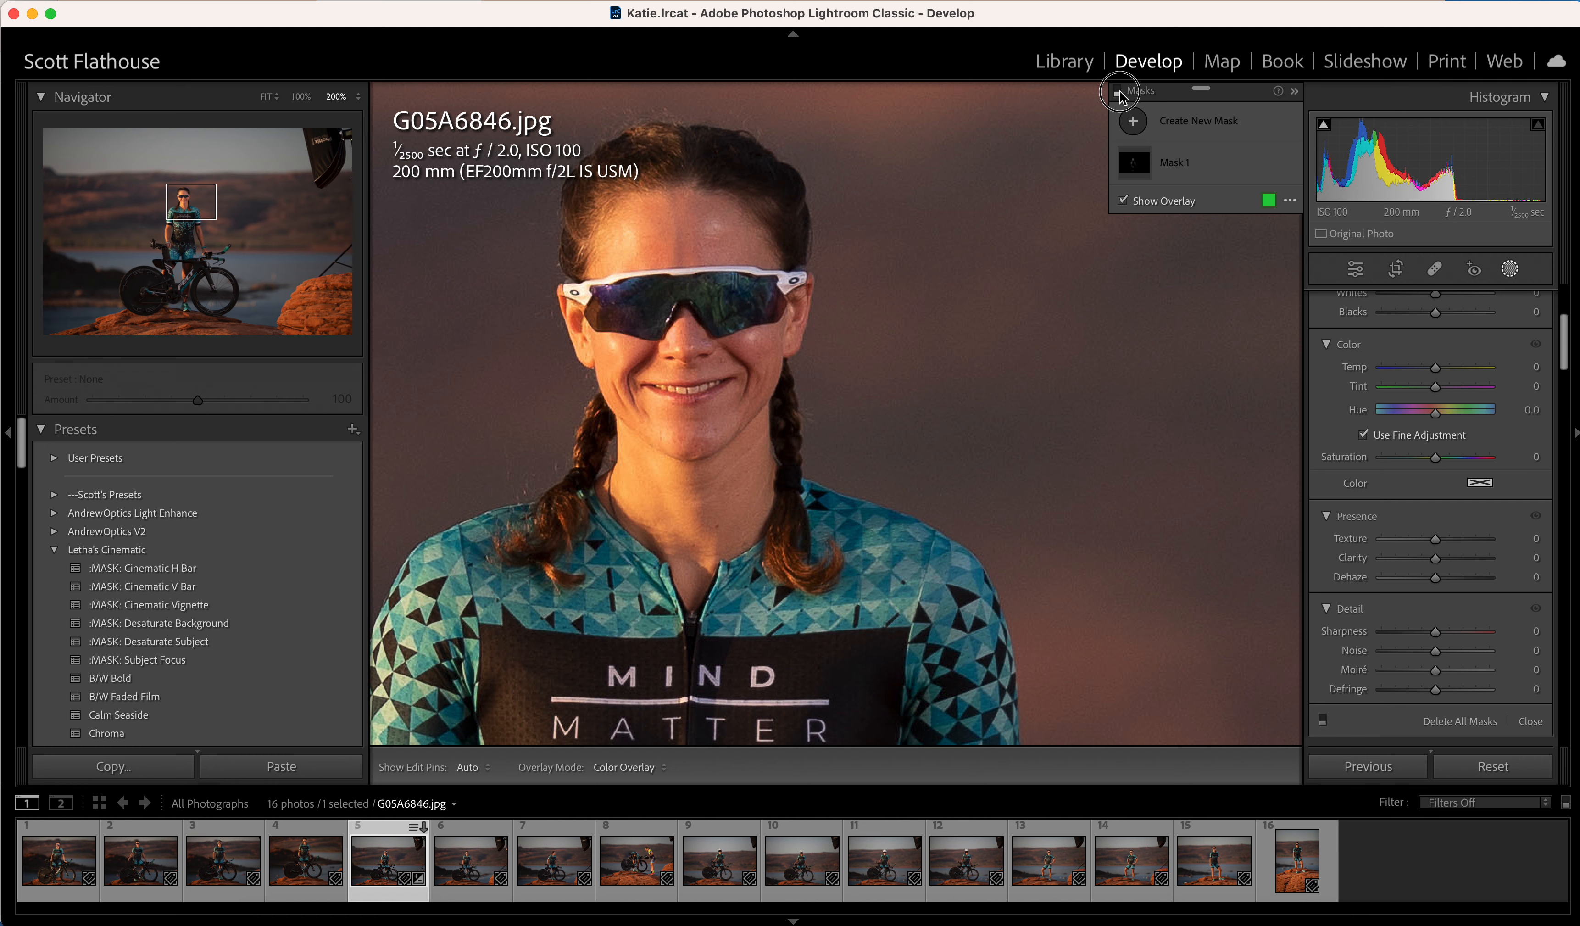
pyautogui.press('z')
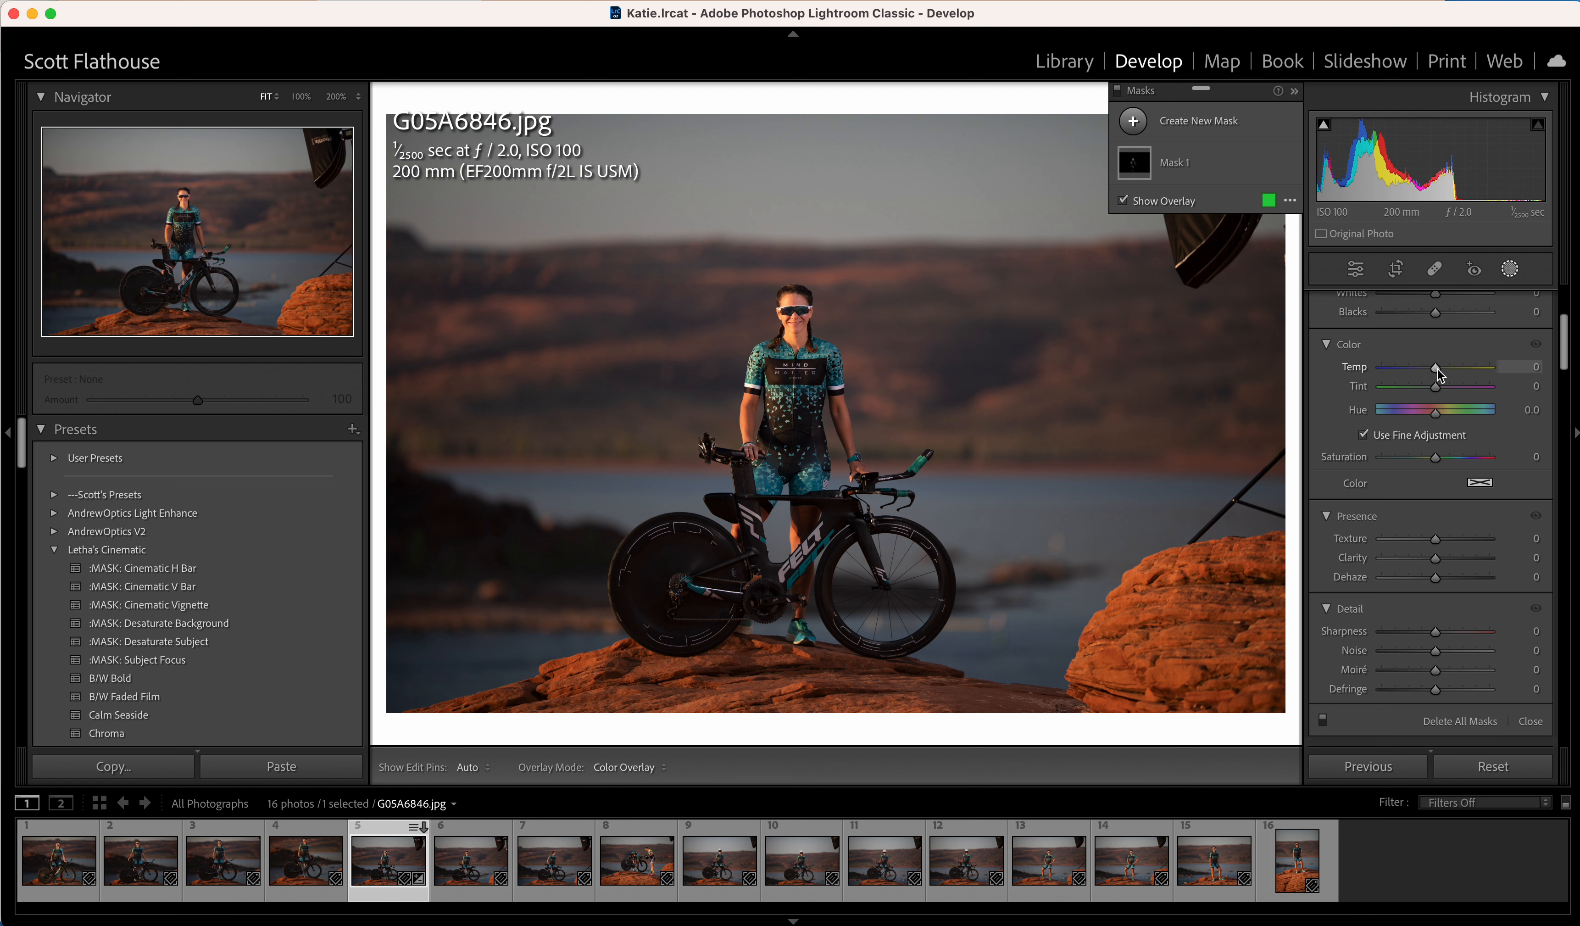
pyautogui.press('o')
pyautogui.moveTo(1437, 367)
pyautogui.mouseDown()
pyautogui.moveTo(1470, 372)
pyautogui.moveTo(1435, 373)
pyautogui.mouseUp()
pyautogui.click(1511, 269)
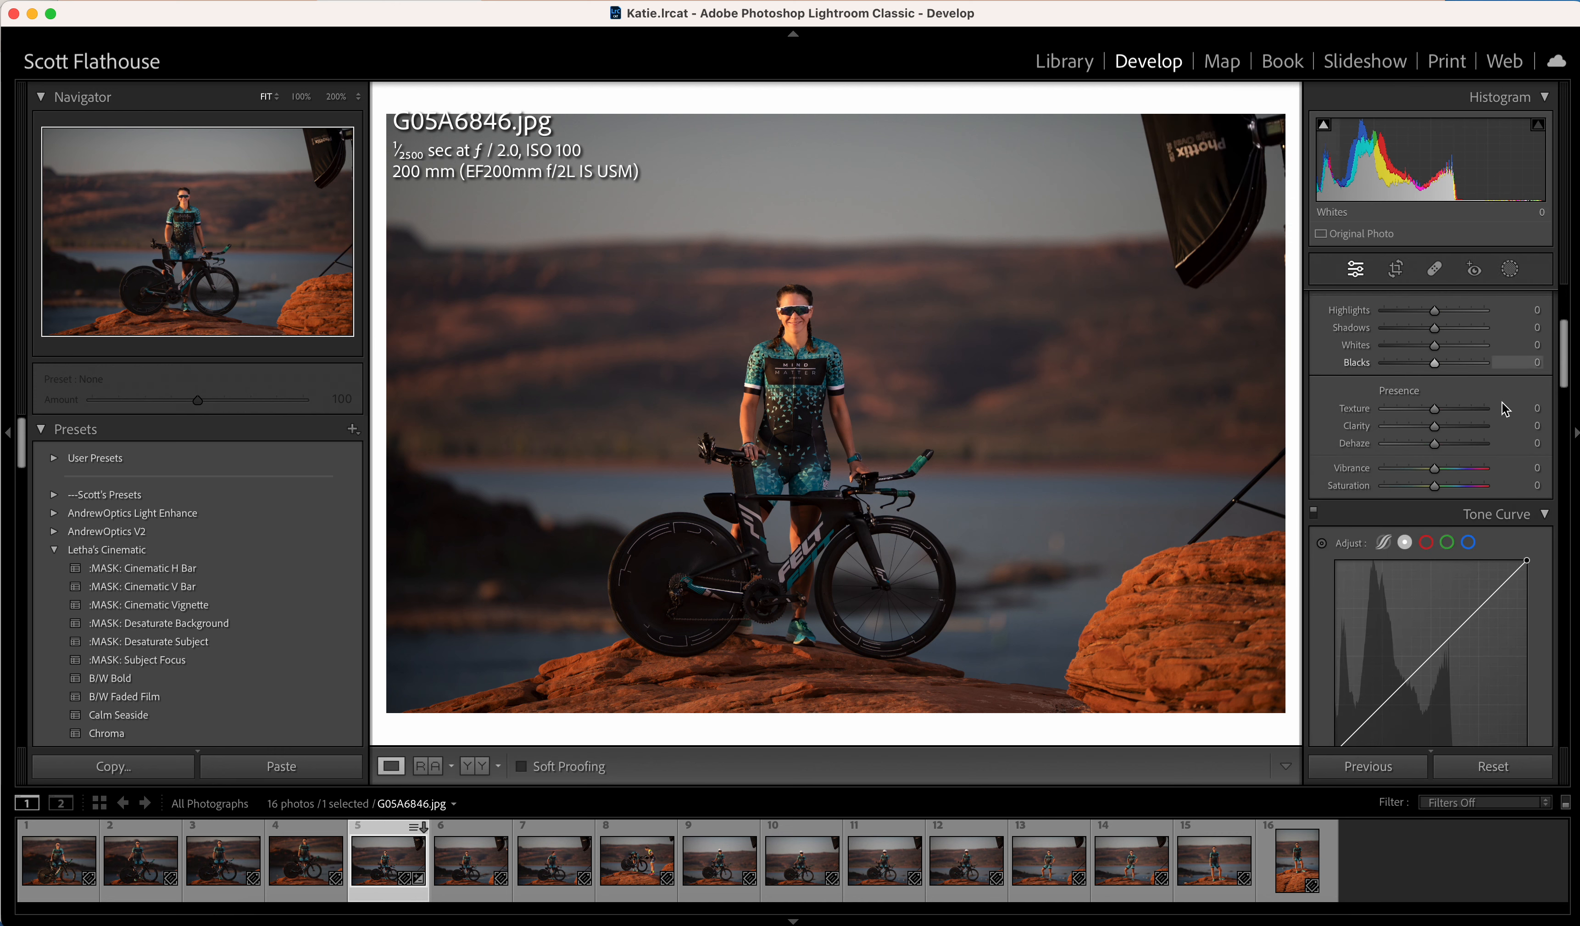
pyautogui.scroll(5, 1500, 407)
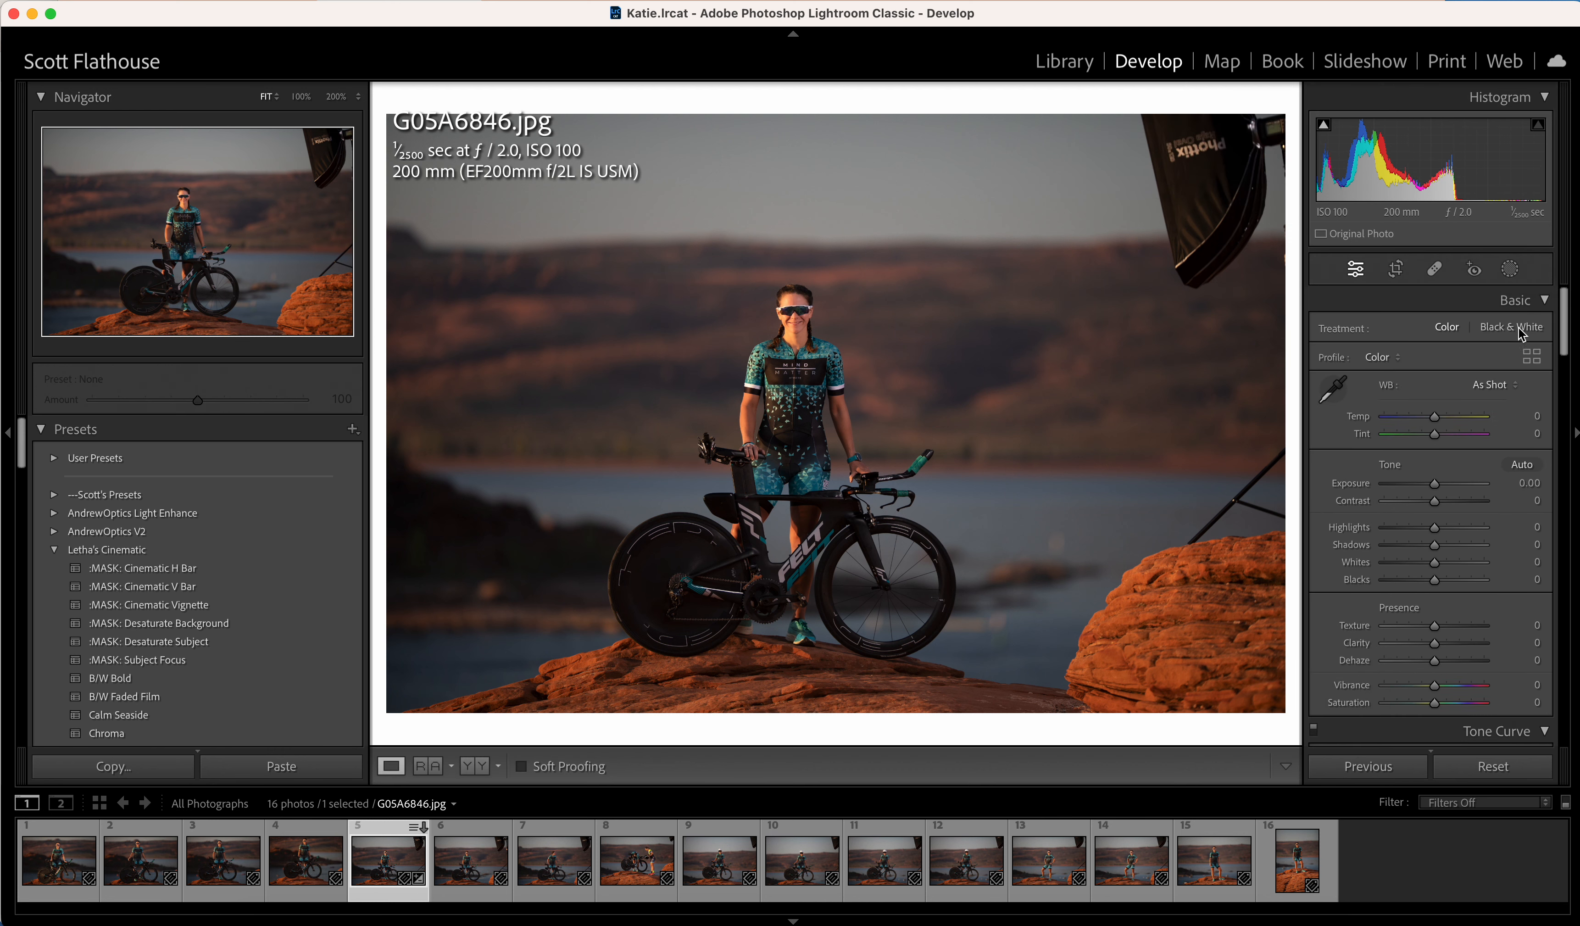
# Step: Warm the subject's skin by setting Mask 1's Temp to 7, check the mask's coverage, and collapse the mask list
pyautogui.click(1510, 269)
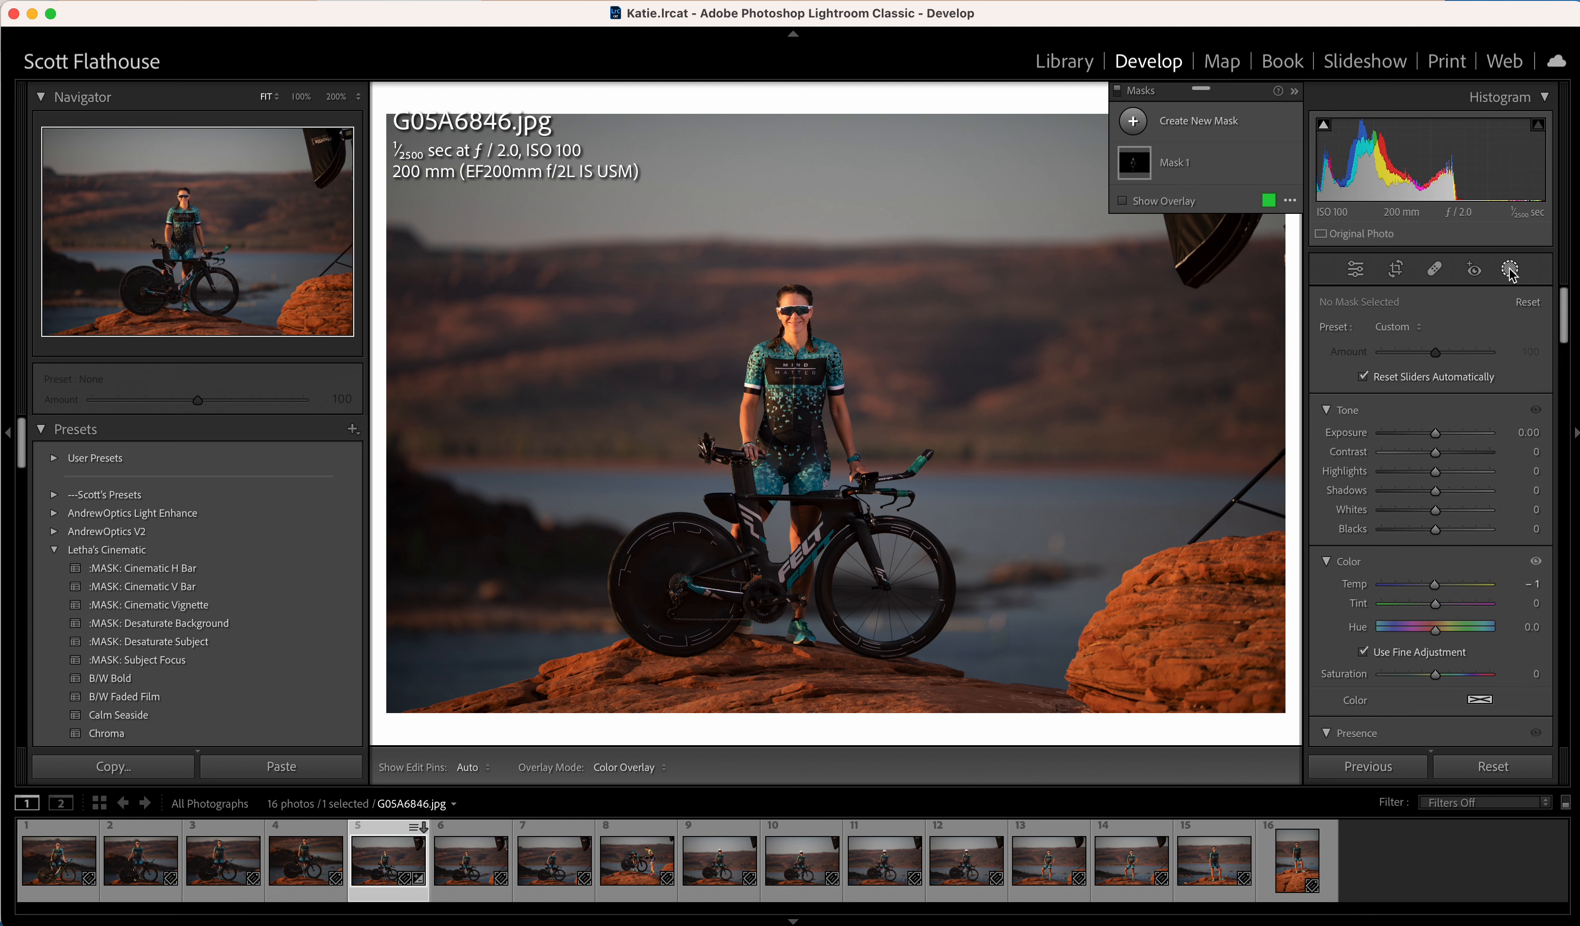
pyautogui.click(1189, 167)
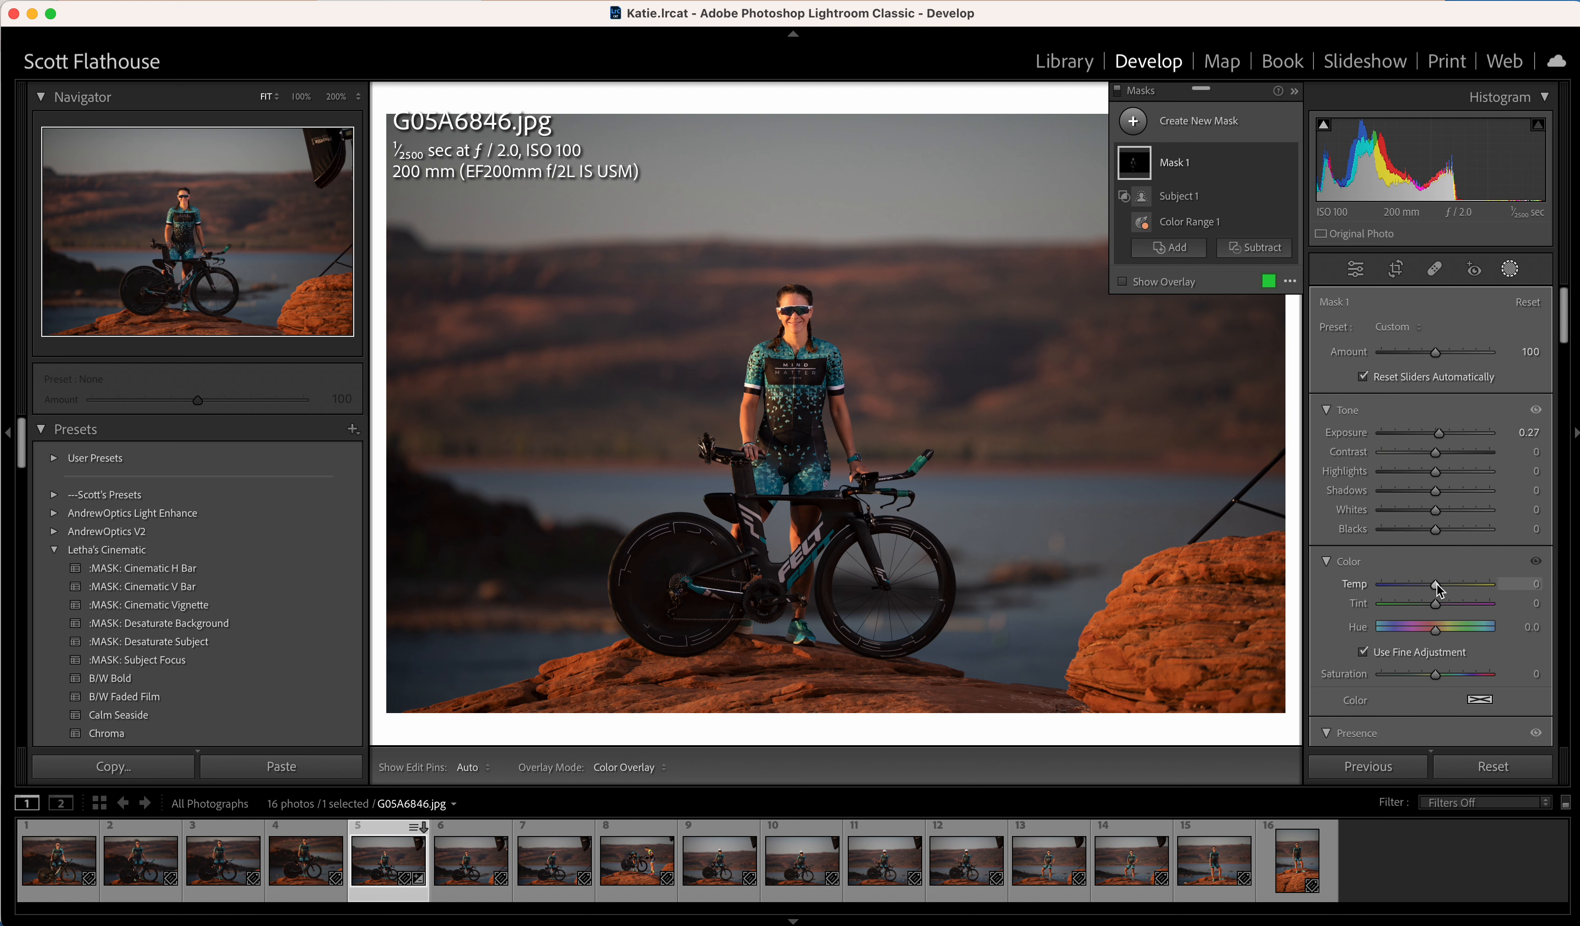
pyautogui.moveTo(1440, 590); pyautogui.dragTo(1443, 589)
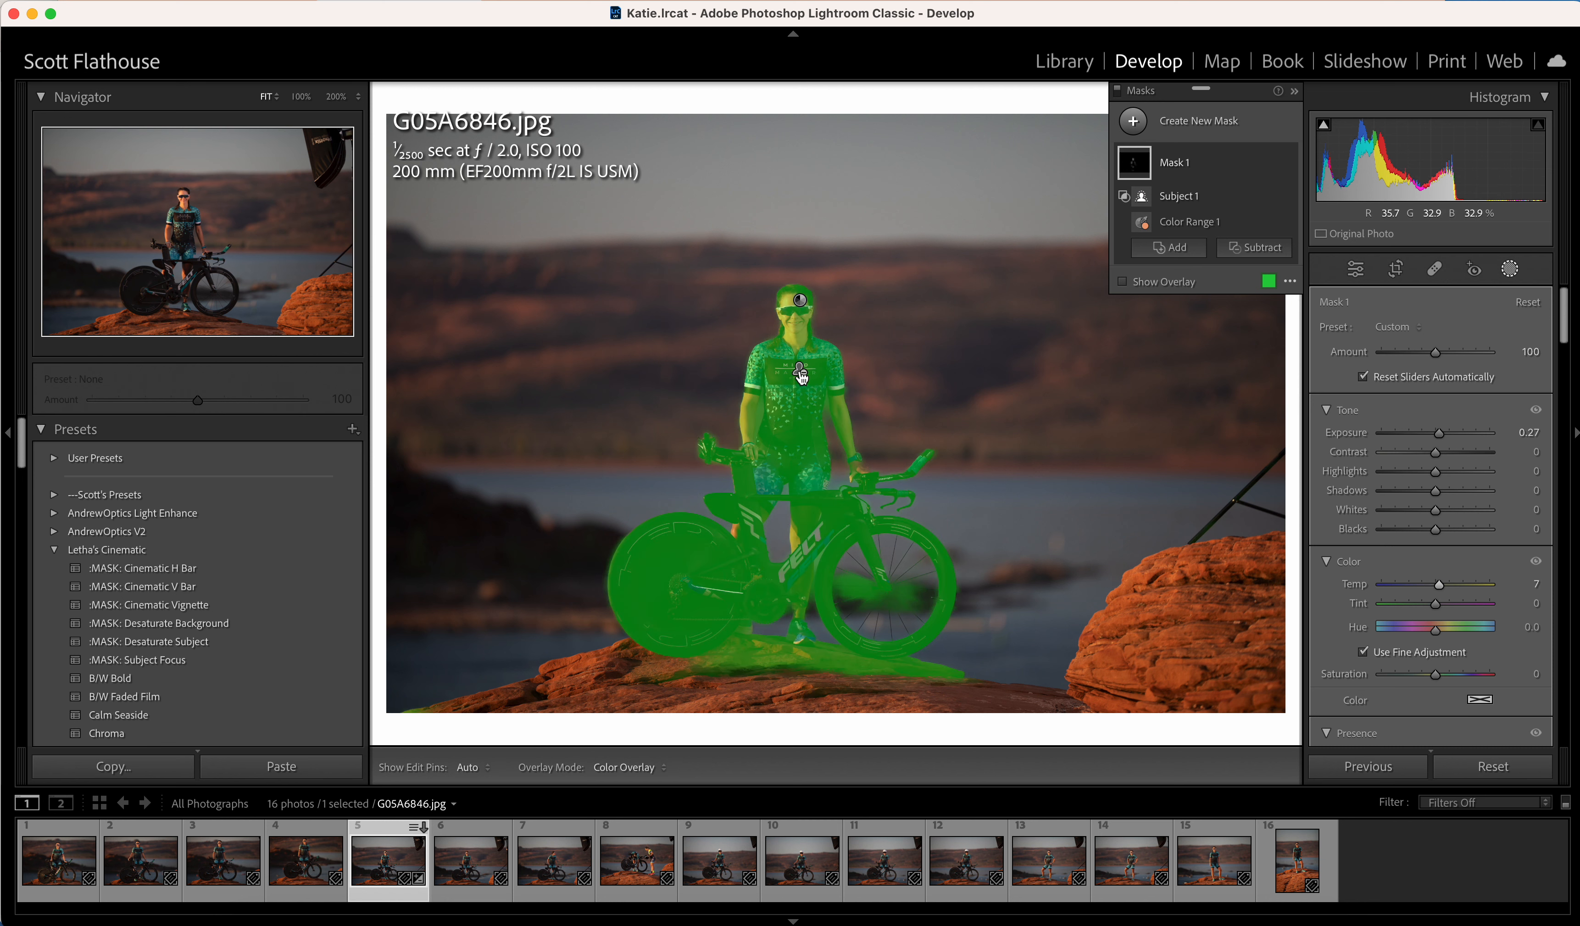
pyautogui.moveTo(806, 304)
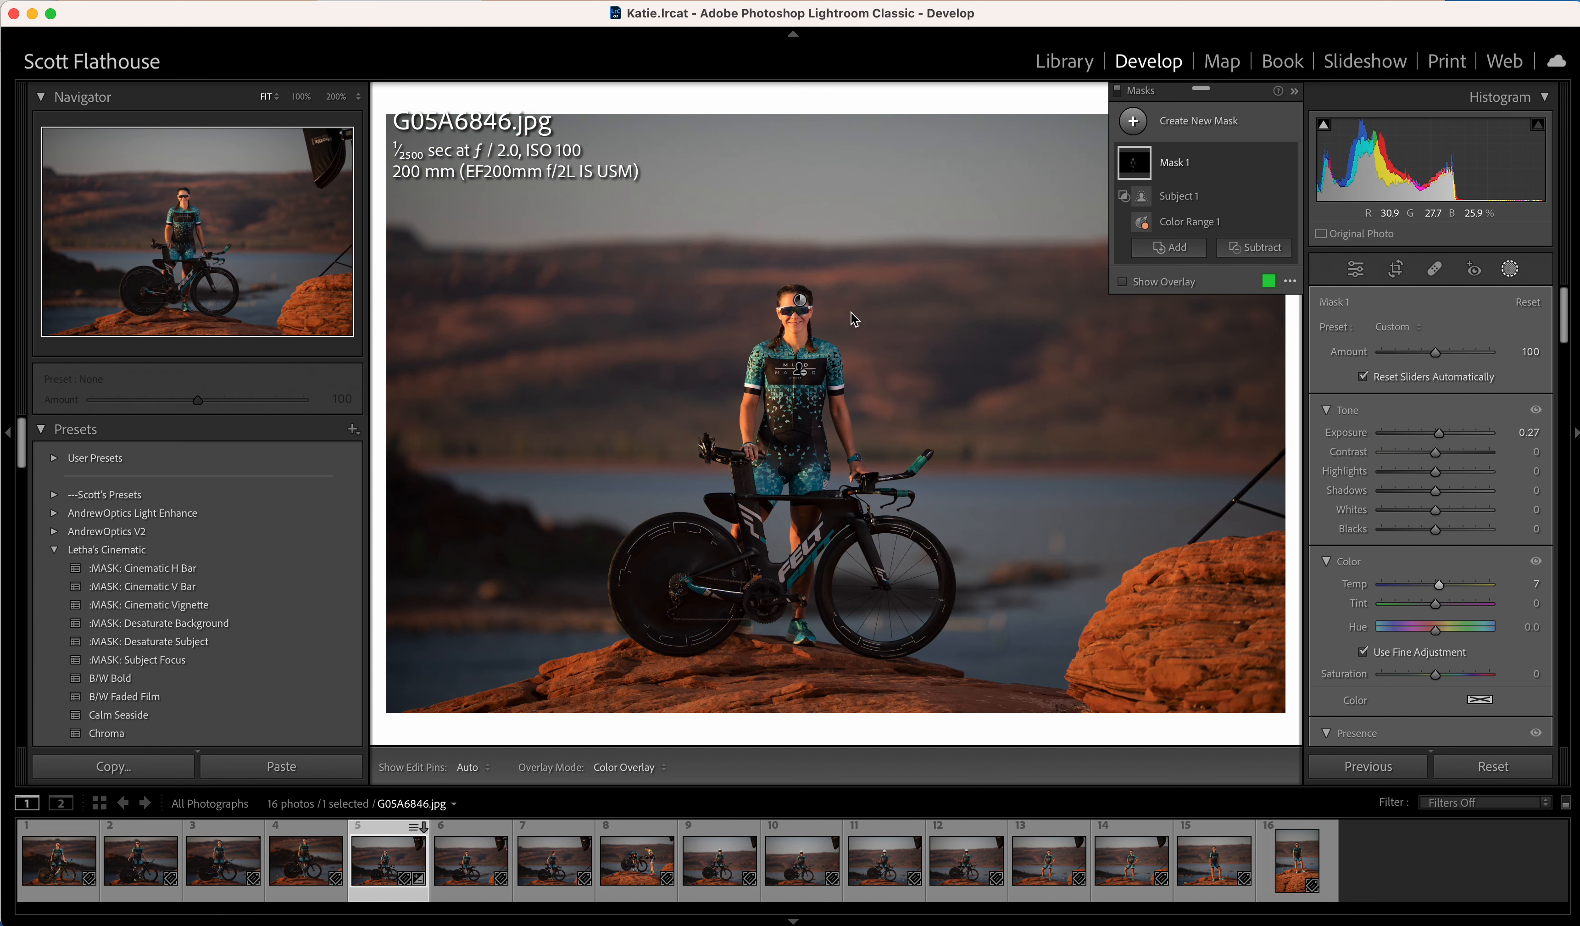
pyautogui.moveTo(800, 381)
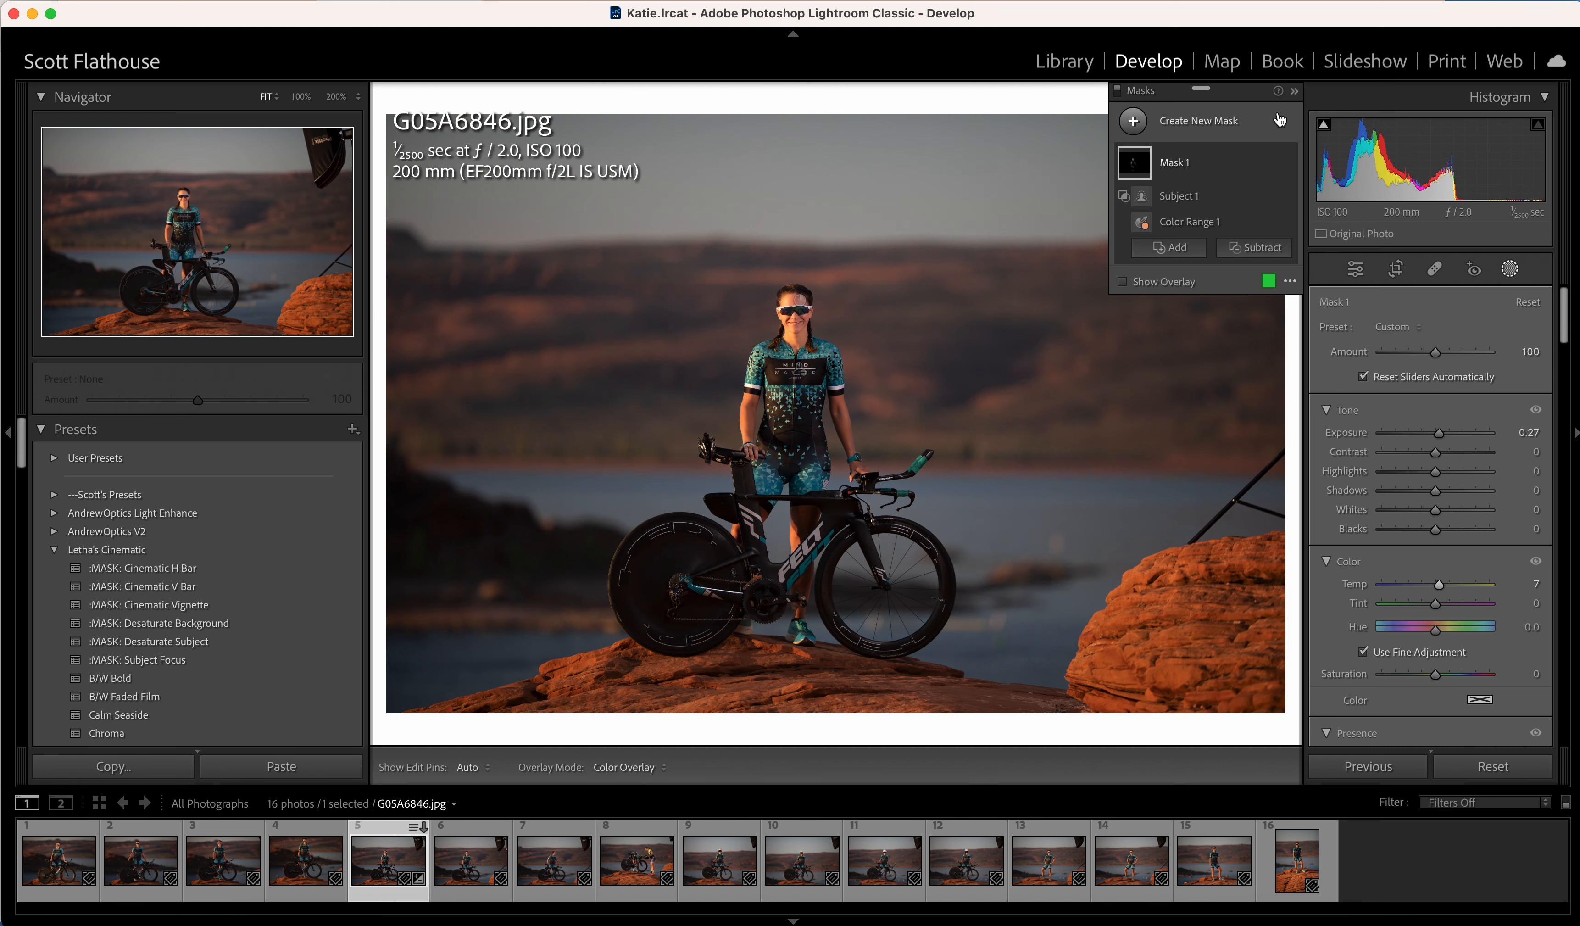
pyautogui.click(1296, 94)
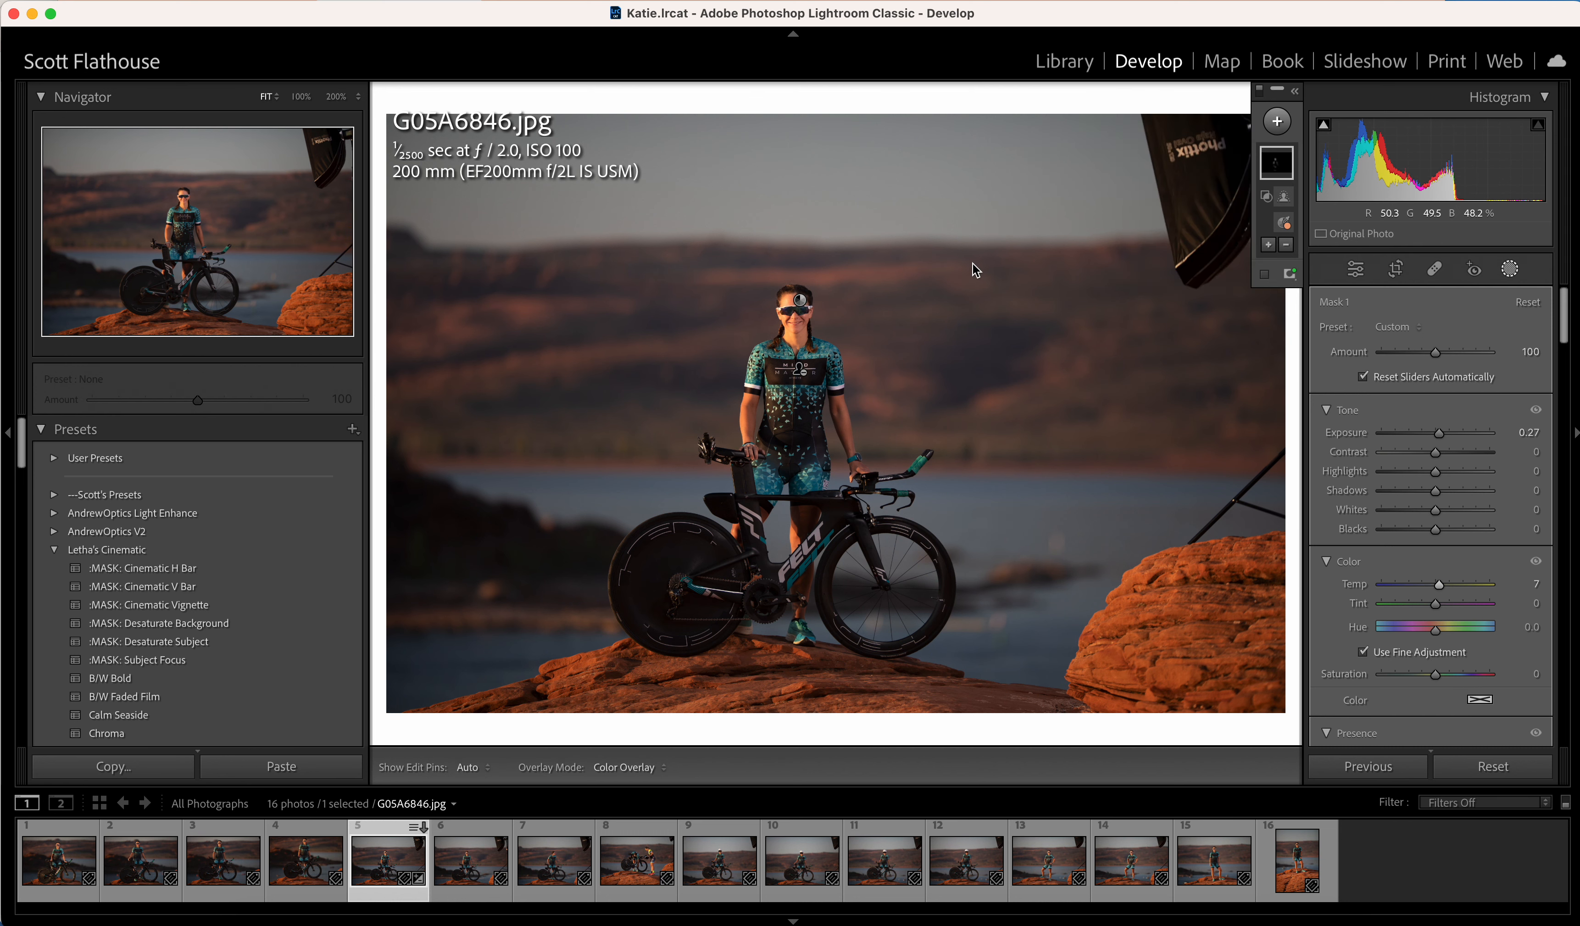
# Step: Crop the photo tighter around the cyclist, removing the softbox and centring her with a little room above her head
pyautogui.press('r')
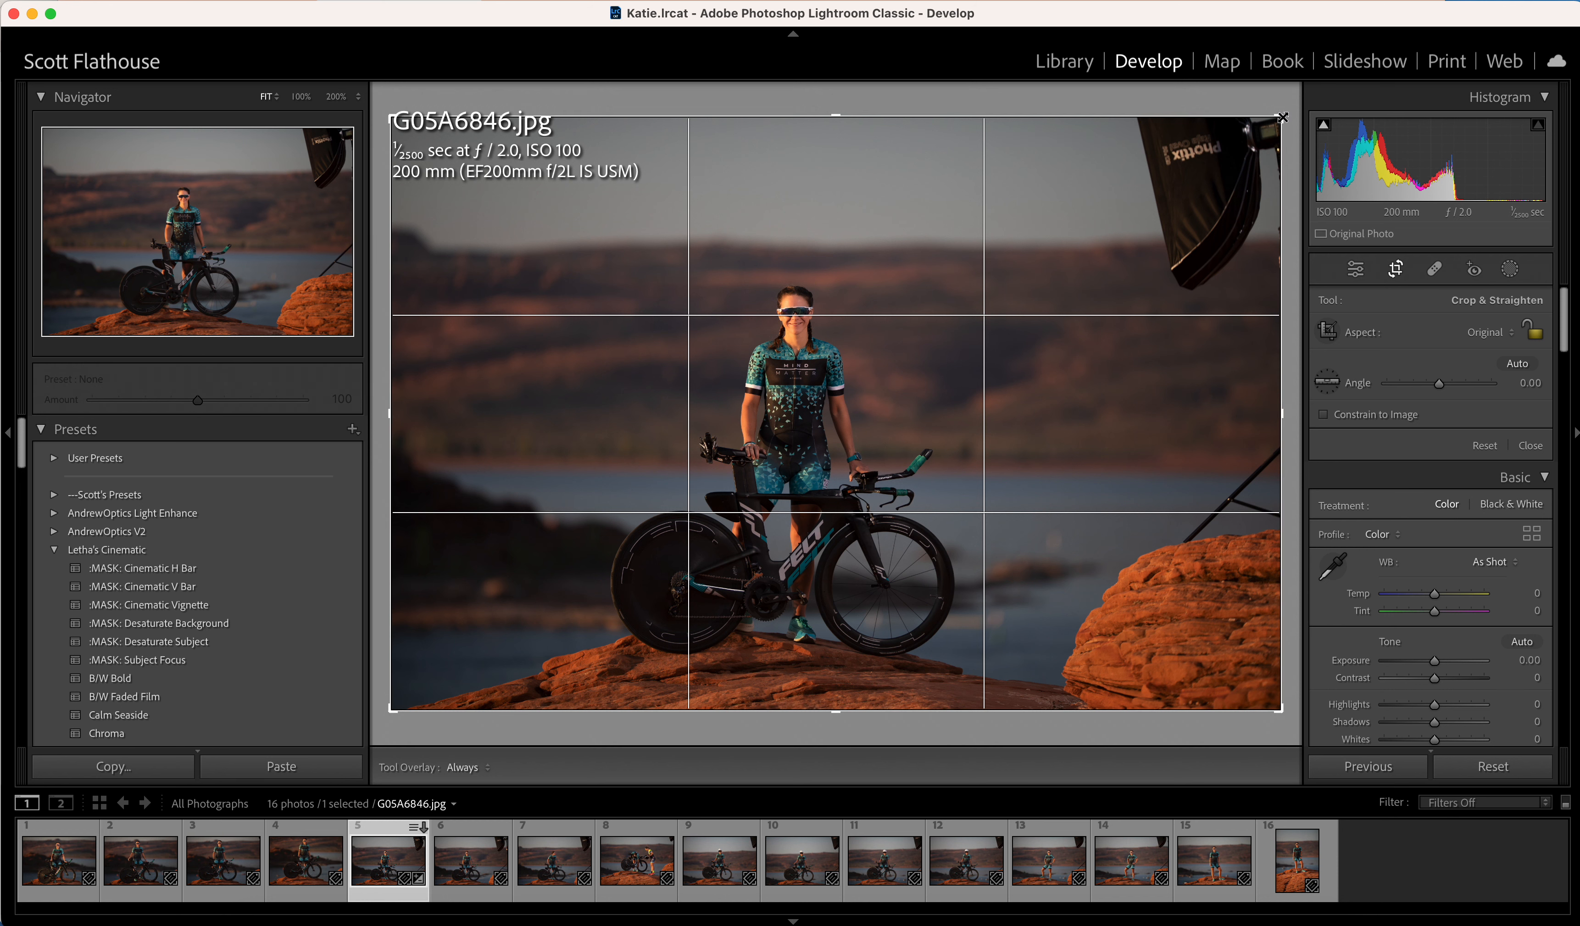
pyautogui.moveTo(1280, 119); pyautogui.dragTo(1191, 186)
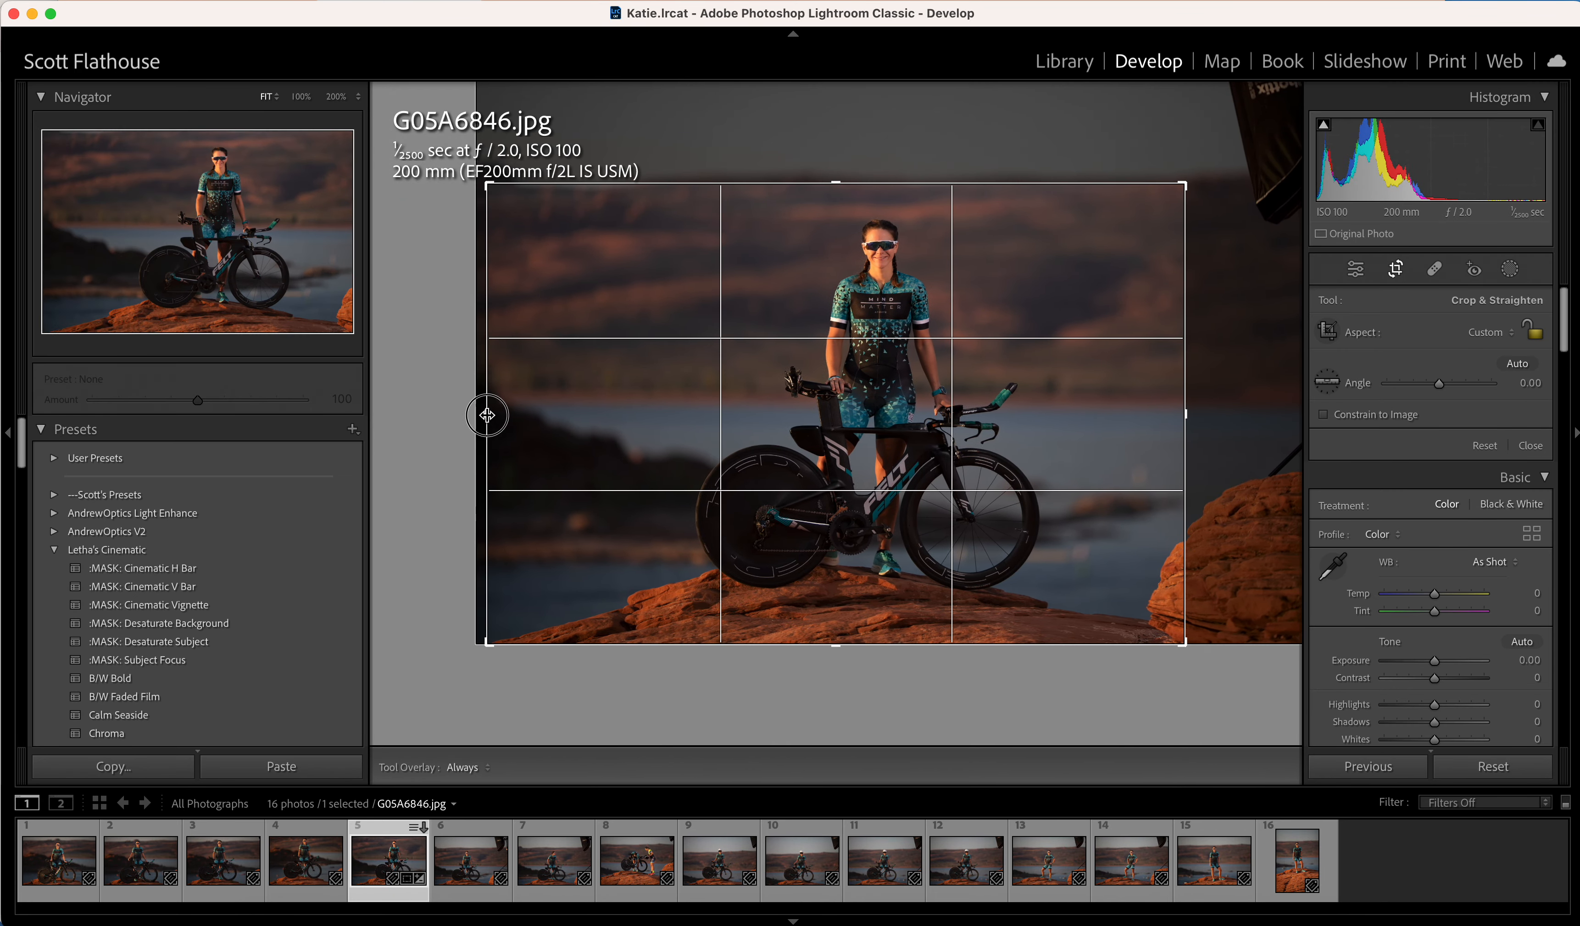
pyautogui.moveTo(484, 414); pyautogui.dragTo(548, 414)
pyautogui.moveTo(830, 393); pyautogui.dragTo(849, 392)
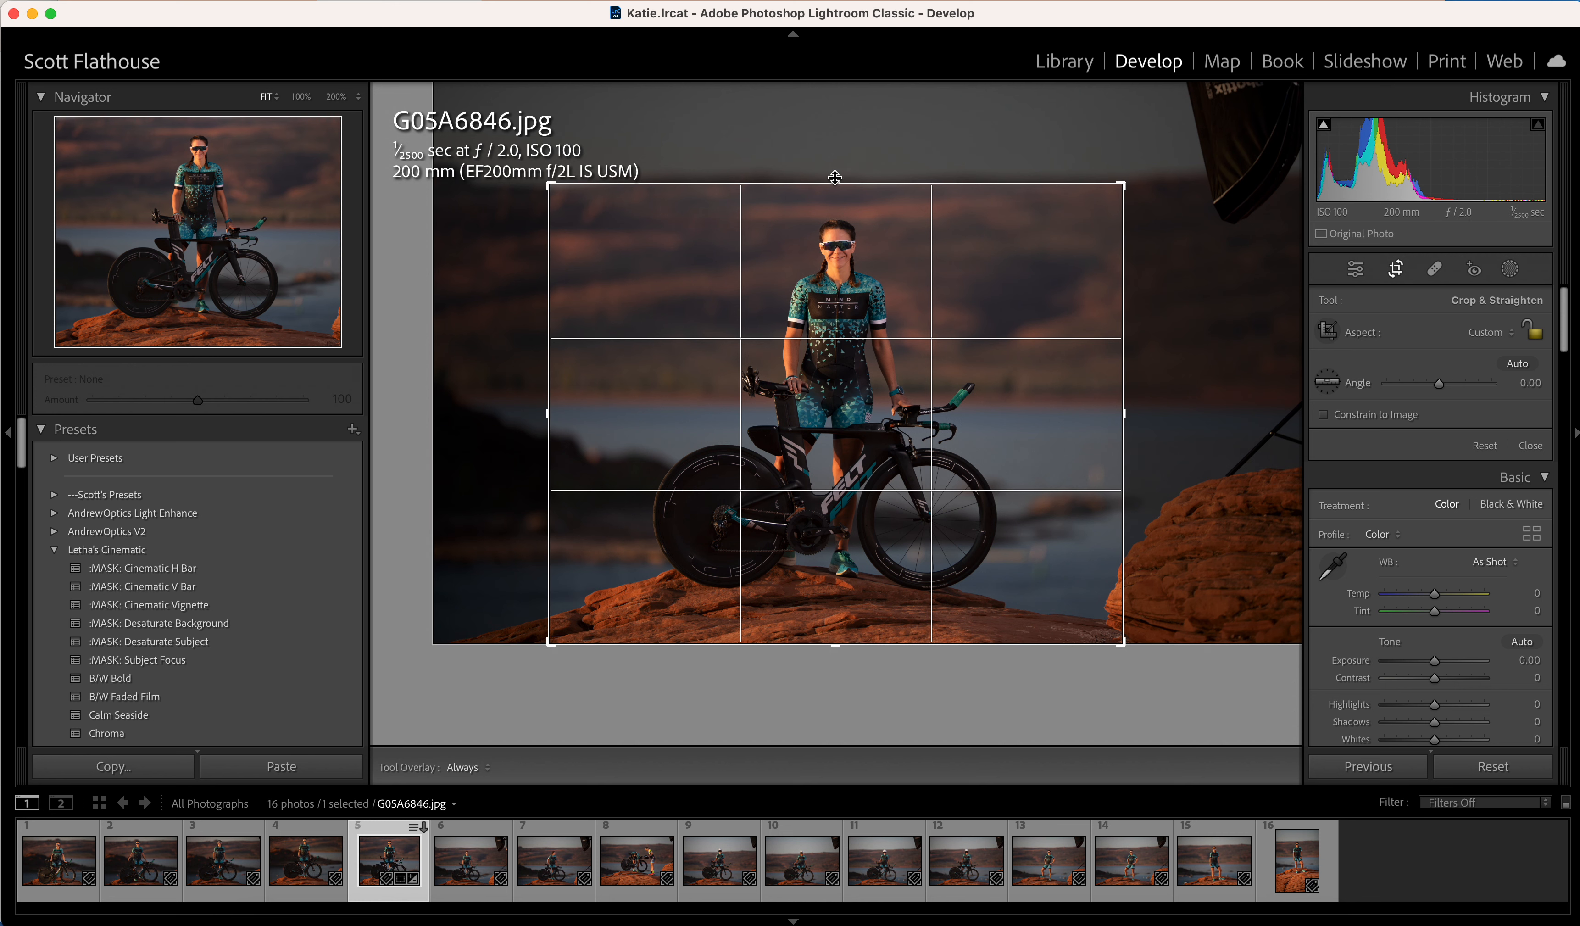
pyautogui.moveTo(835, 184); pyautogui.dragTo(839, 168)
pyautogui.press('Return')
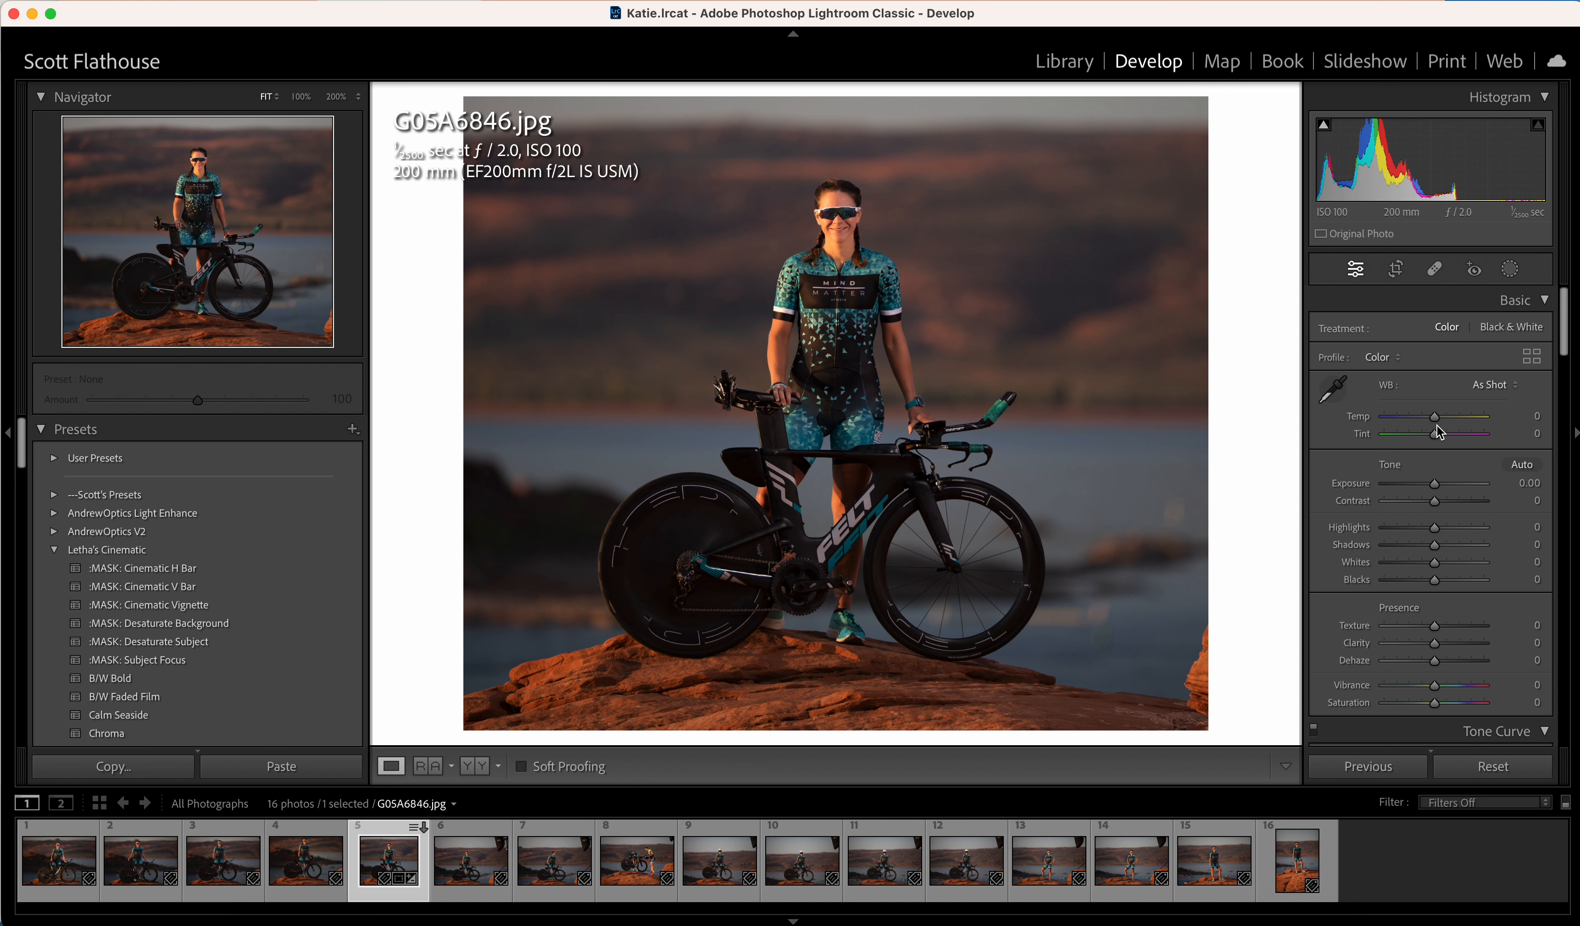
# Step: Set the photo's global Dehaze to +16 and Shadows to +44
pyautogui.scroll(-2, 1389, 499)
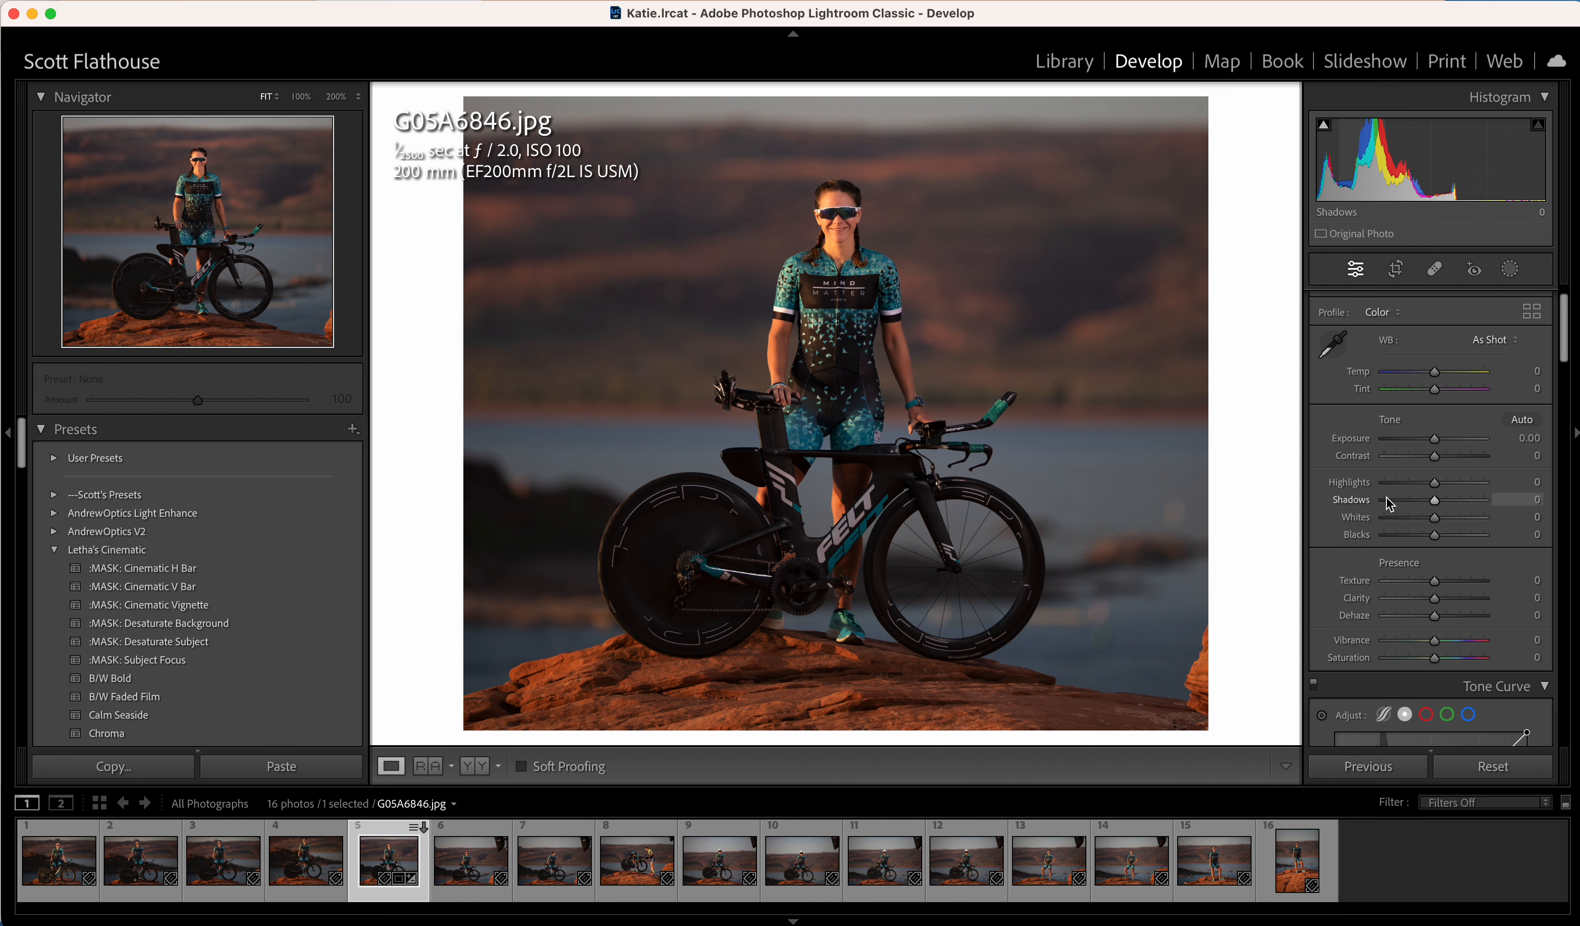
pyautogui.scroll(-1, 1389, 502)
pyautogui.scroll(-3, 1389, 504)
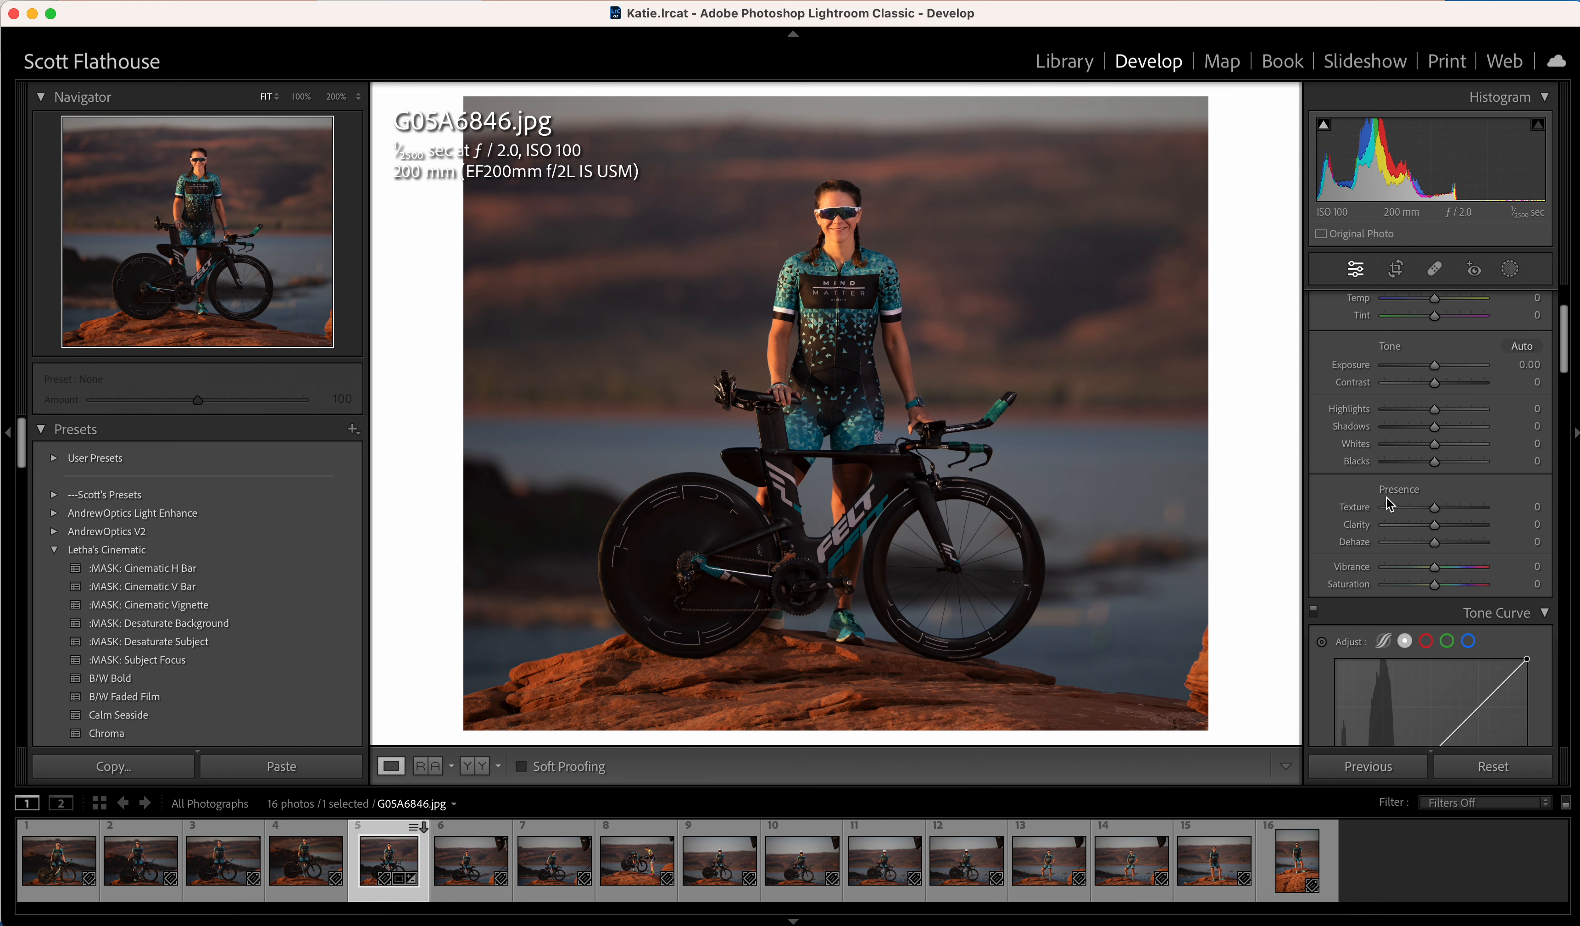
pyautogui.click(1436, 539)
pyautogui.moveTo(1438, 540)
pyautogui.mouseDown()
pyautogui.moveTo(1490, 539)
pyautogui.moveTo(1444, 541)
pyautogui.mouseUp()
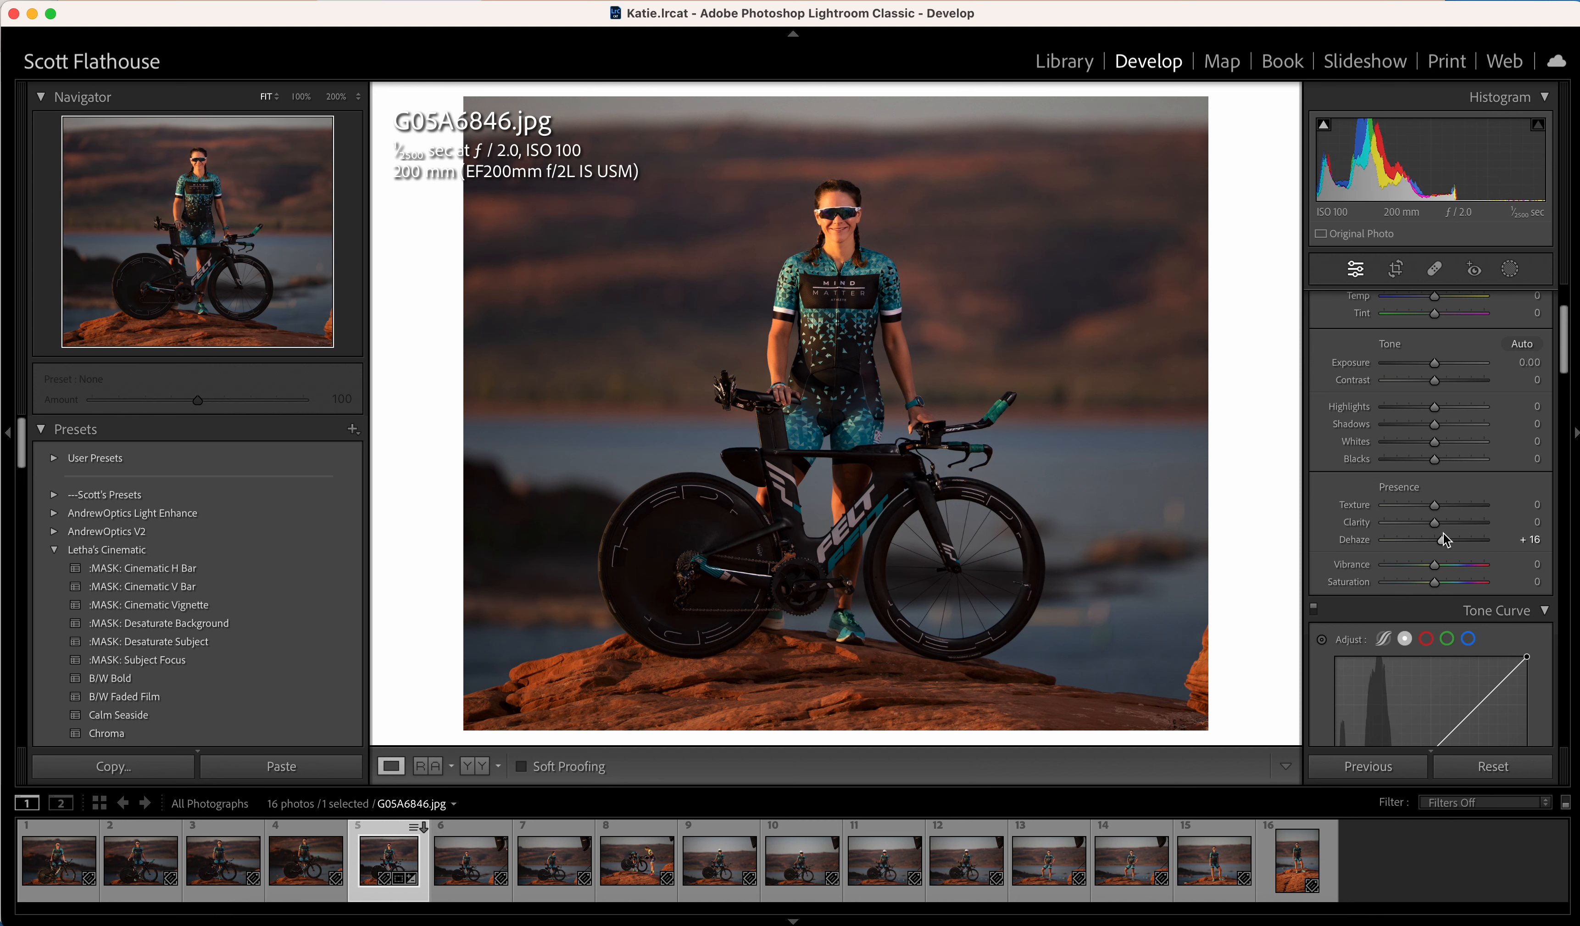
pyautogui.moveTo(1436, 429); pyautogui.dragTo(1458, 429)
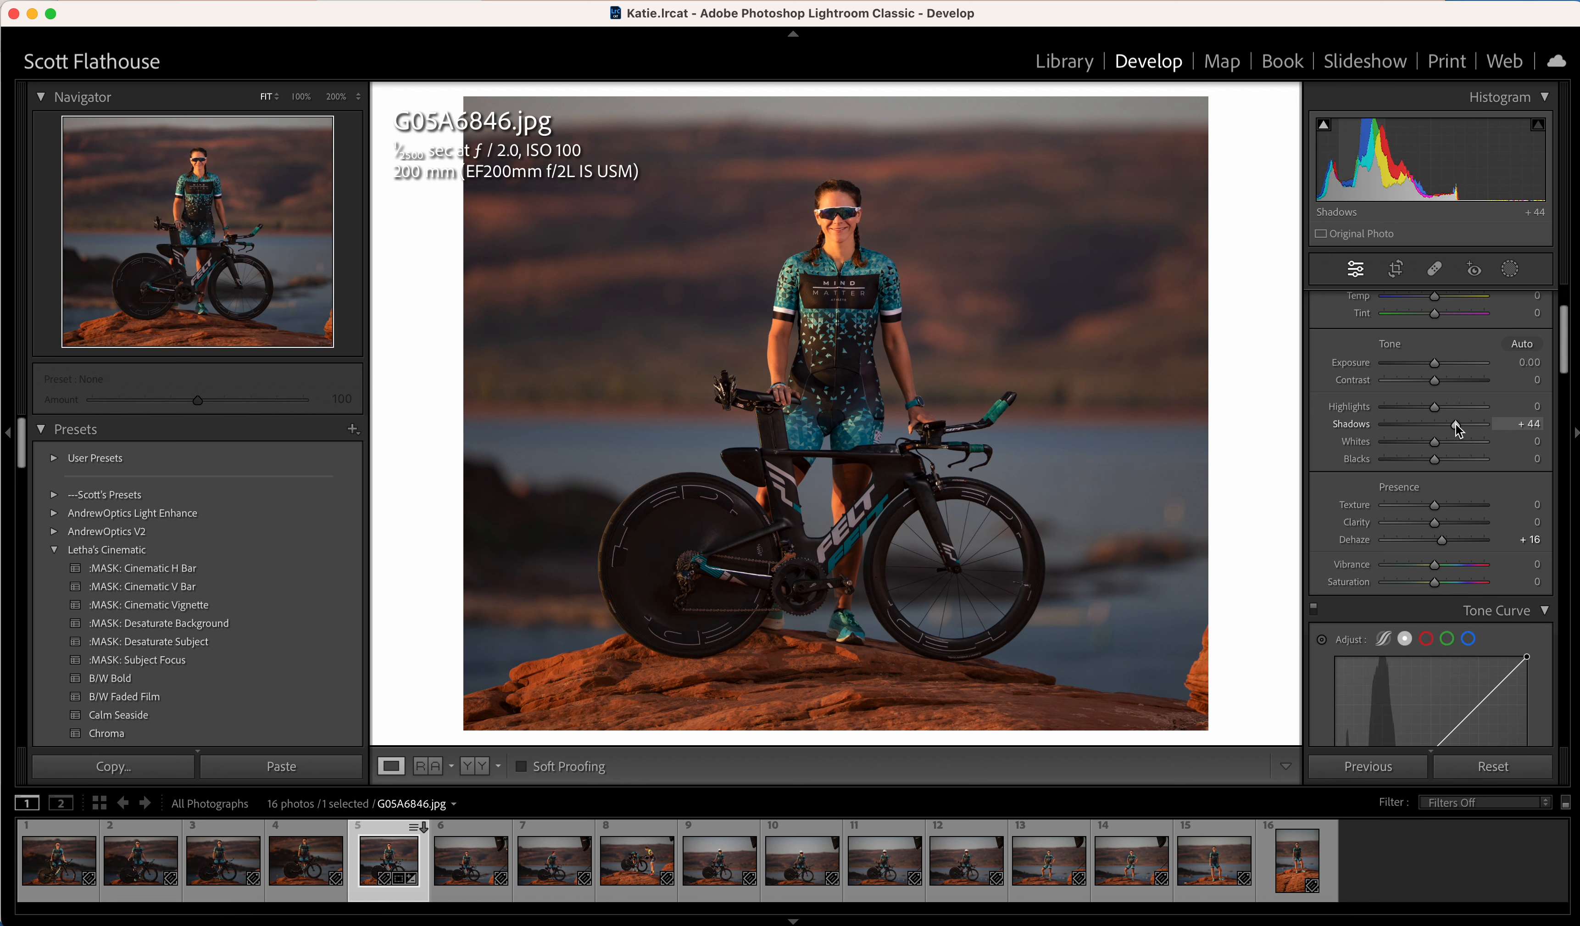
# Step: Lift the darkest tones in Color Grading by setting the Shadows wheel's Luminance to +41
pyautogui.scroll(-3, 1386, 470)
pyautogui.scroll(-10, 1388, 471)
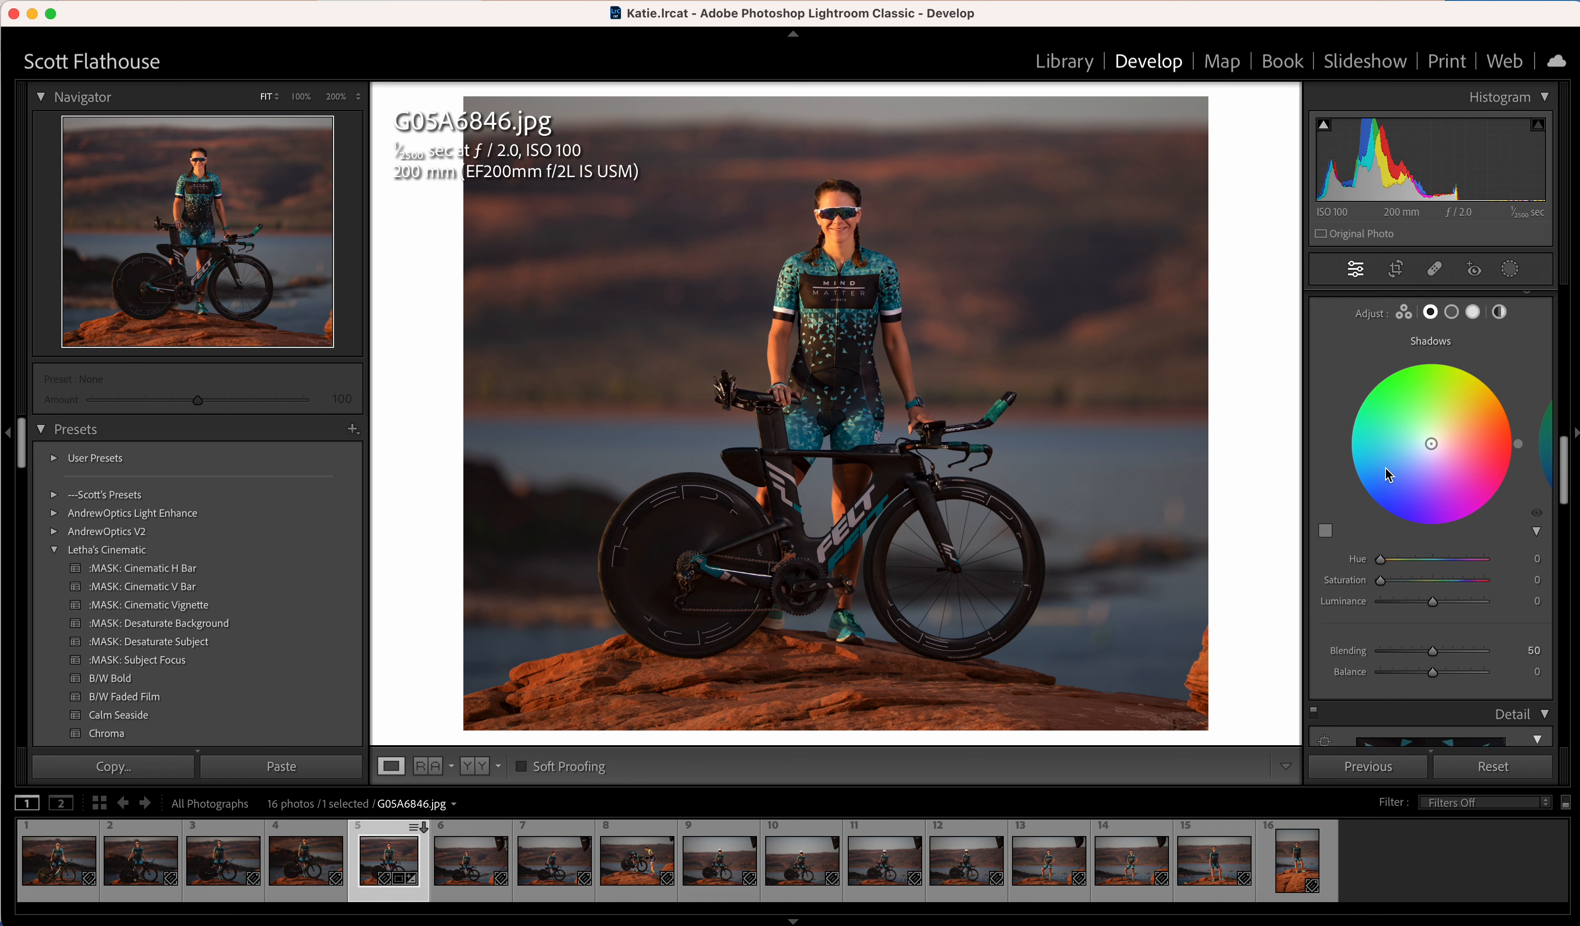
pyautogui.scroll(2, 1388, 472)
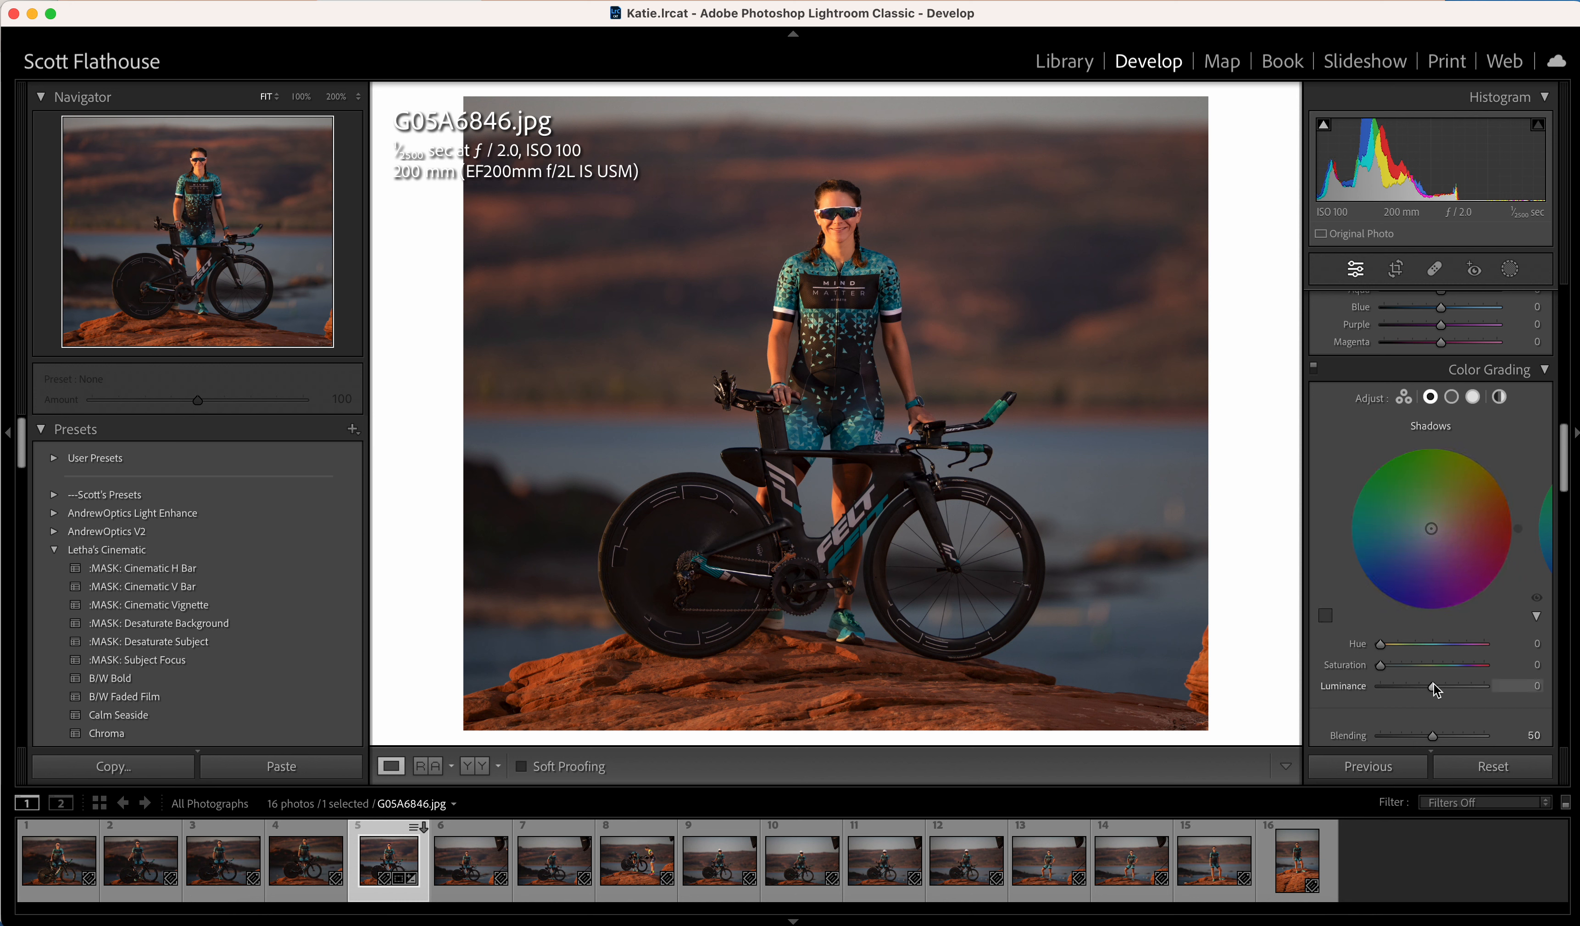
pyautogui.moveTo(1433, 686); pyautogui.dragTo(1446, 688)
pyautogui.moveTo(1452, 682); pyautogui.dragTo(1457, 689)
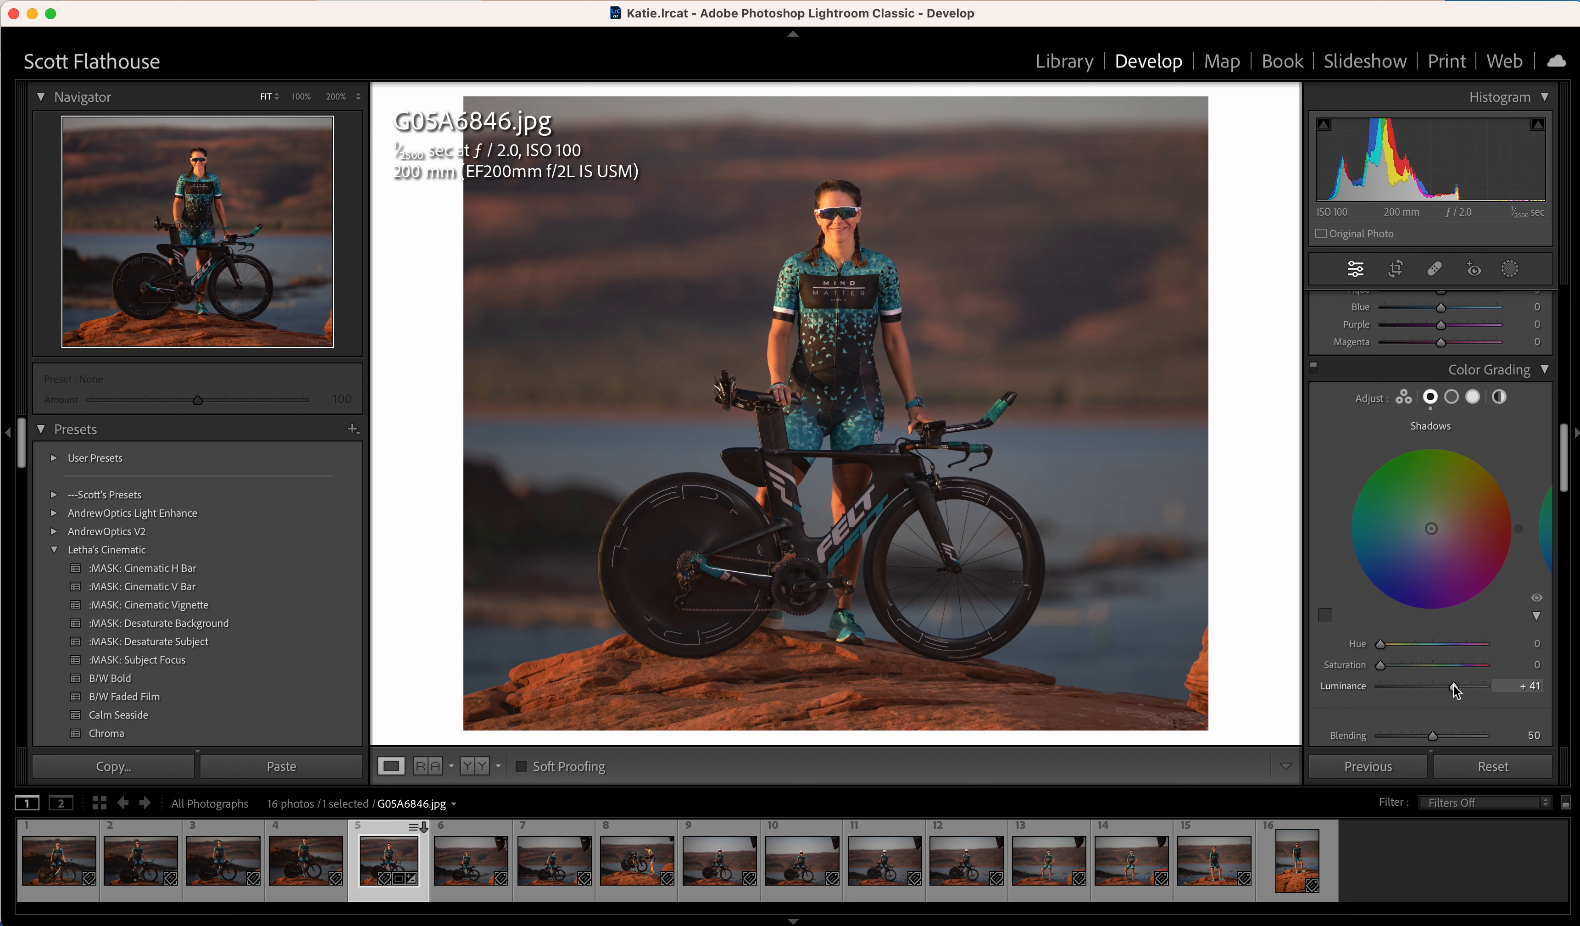
# Step: Strengthen the photo's global Dehaze to +58
pyautogui.scroll(10, 1510, 498)
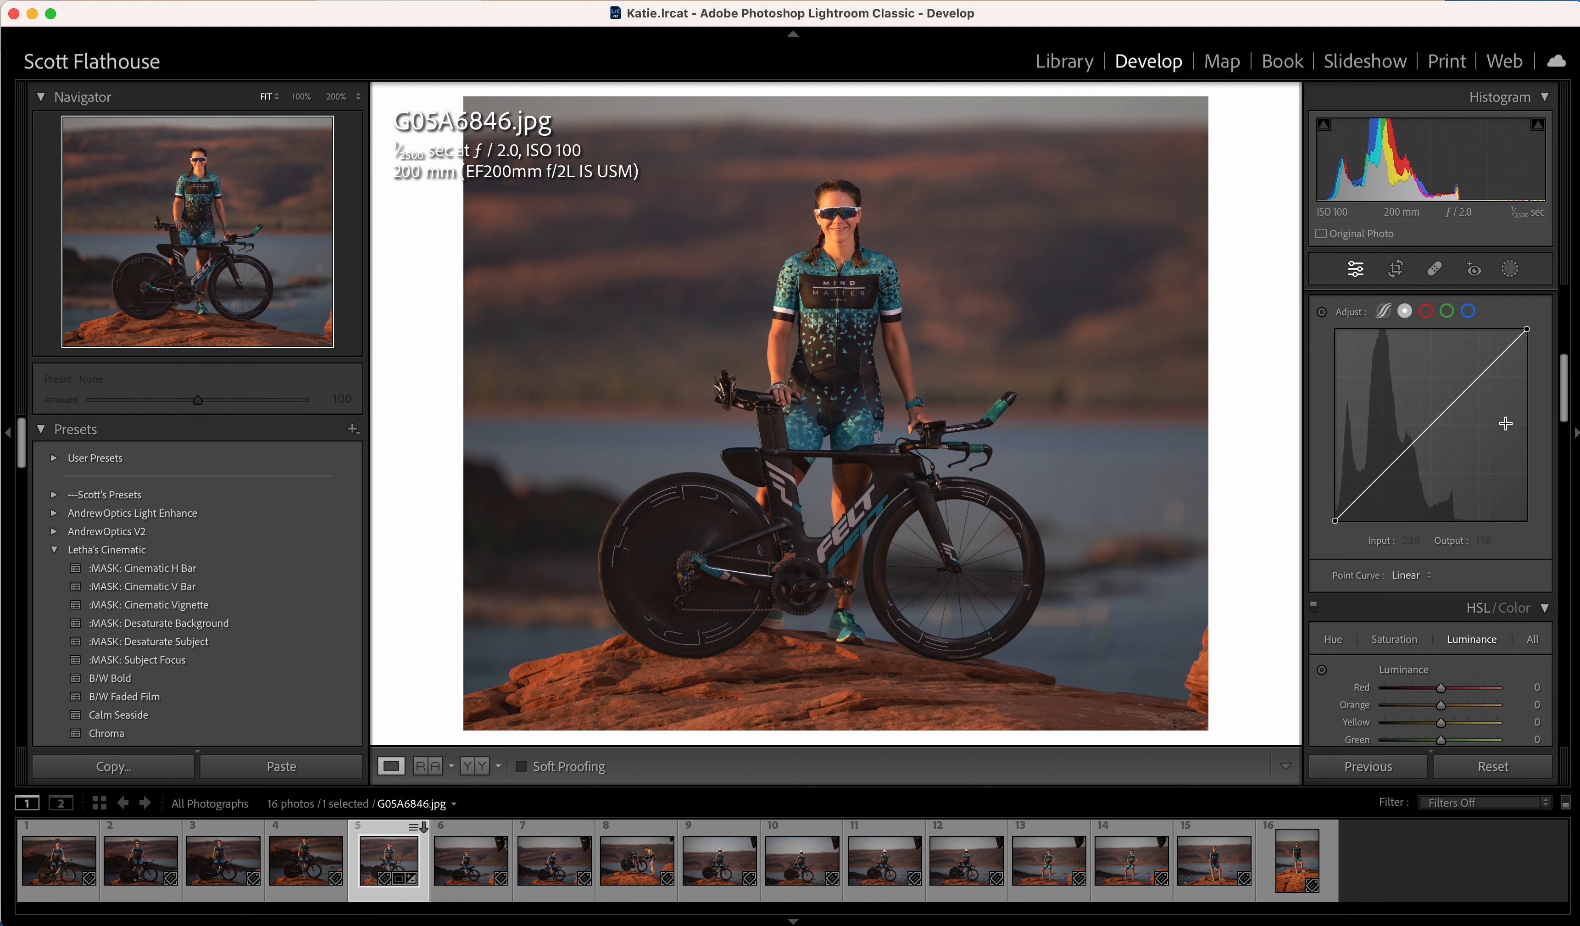
pyautogui.scroll(3, 1509, 432)
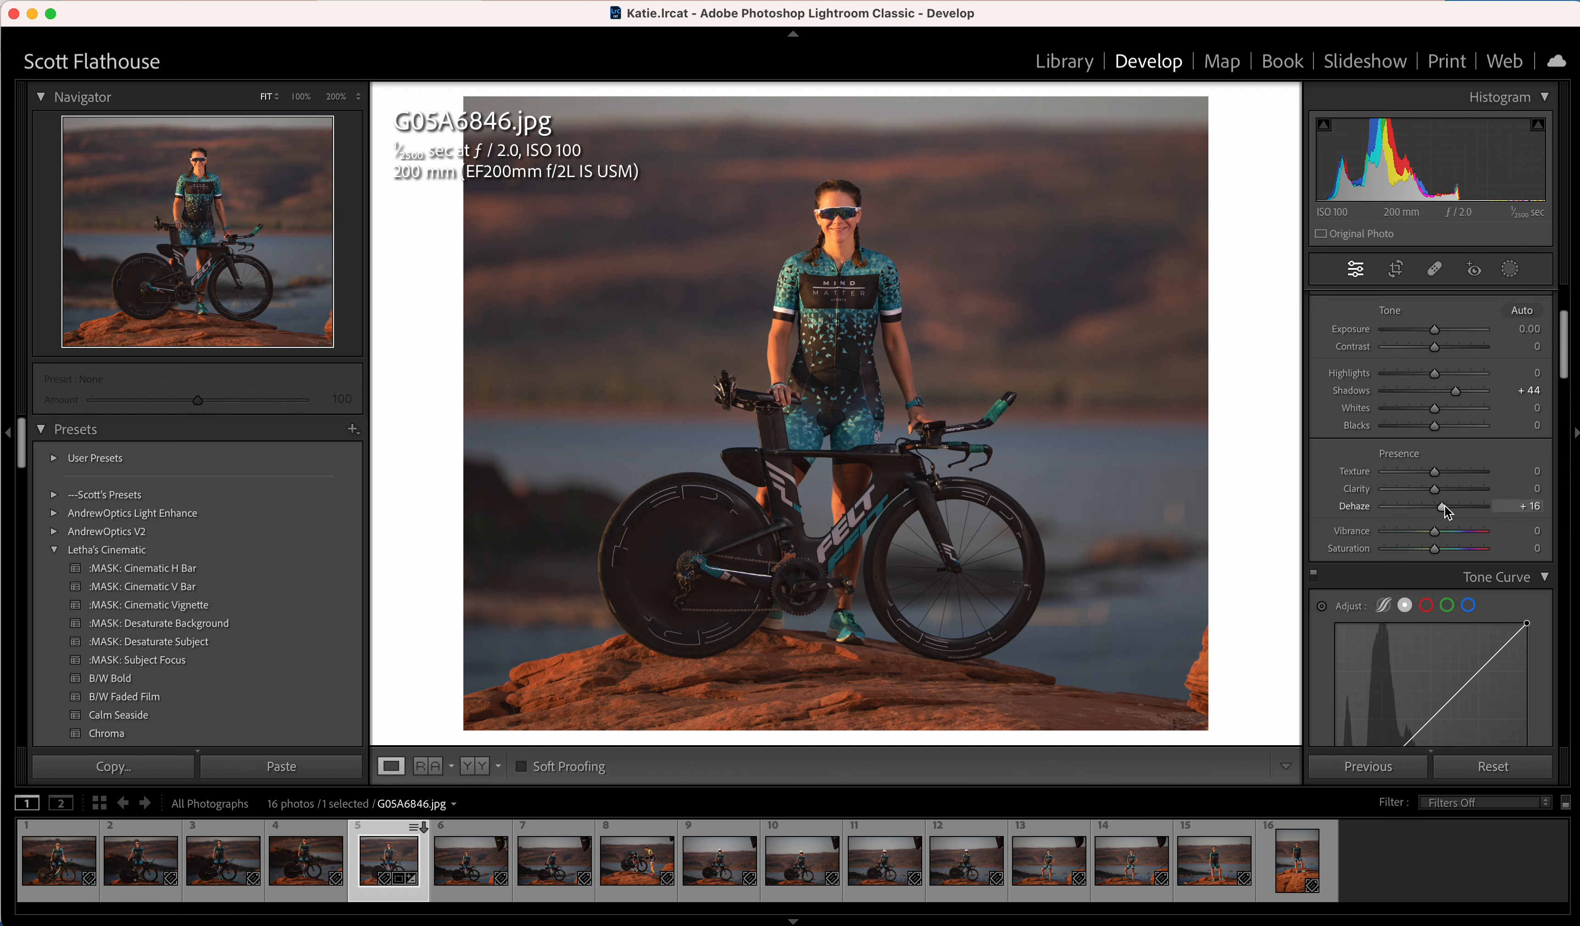
pyautogui.moveTo(1445, 509); pyautogui.dragTo(1466, 508)
# Step: Set the photo's global Exposure to +0.35 and Highlights to -66
pyautogui.scroll(-3, 1448, 452)
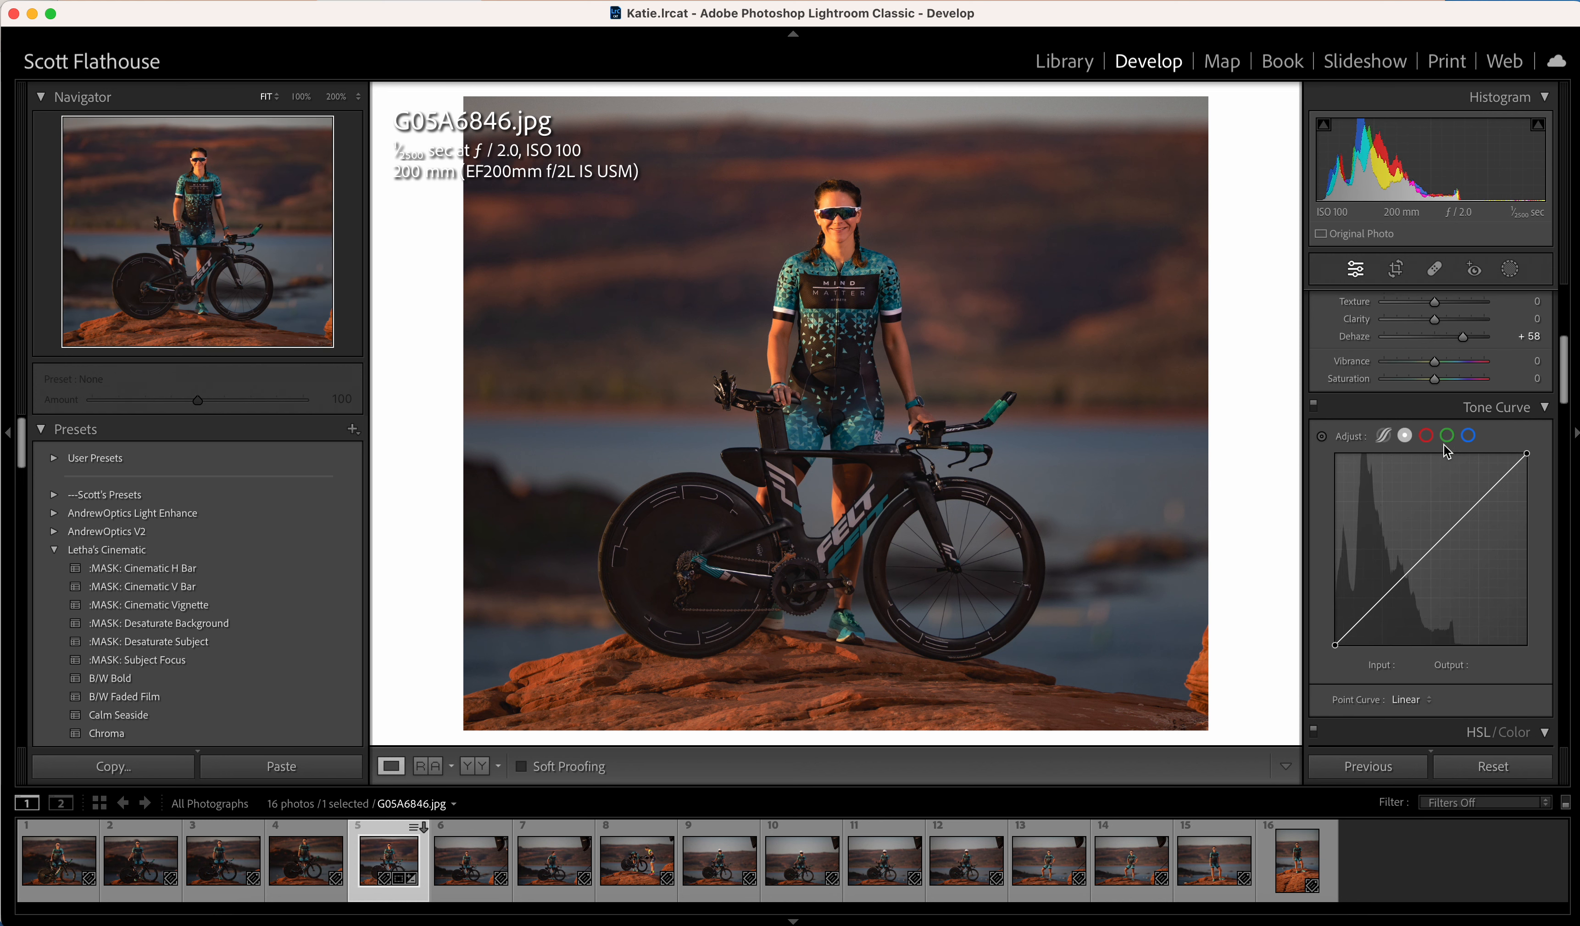
pyautogui.scroll(3, 1448, 452)
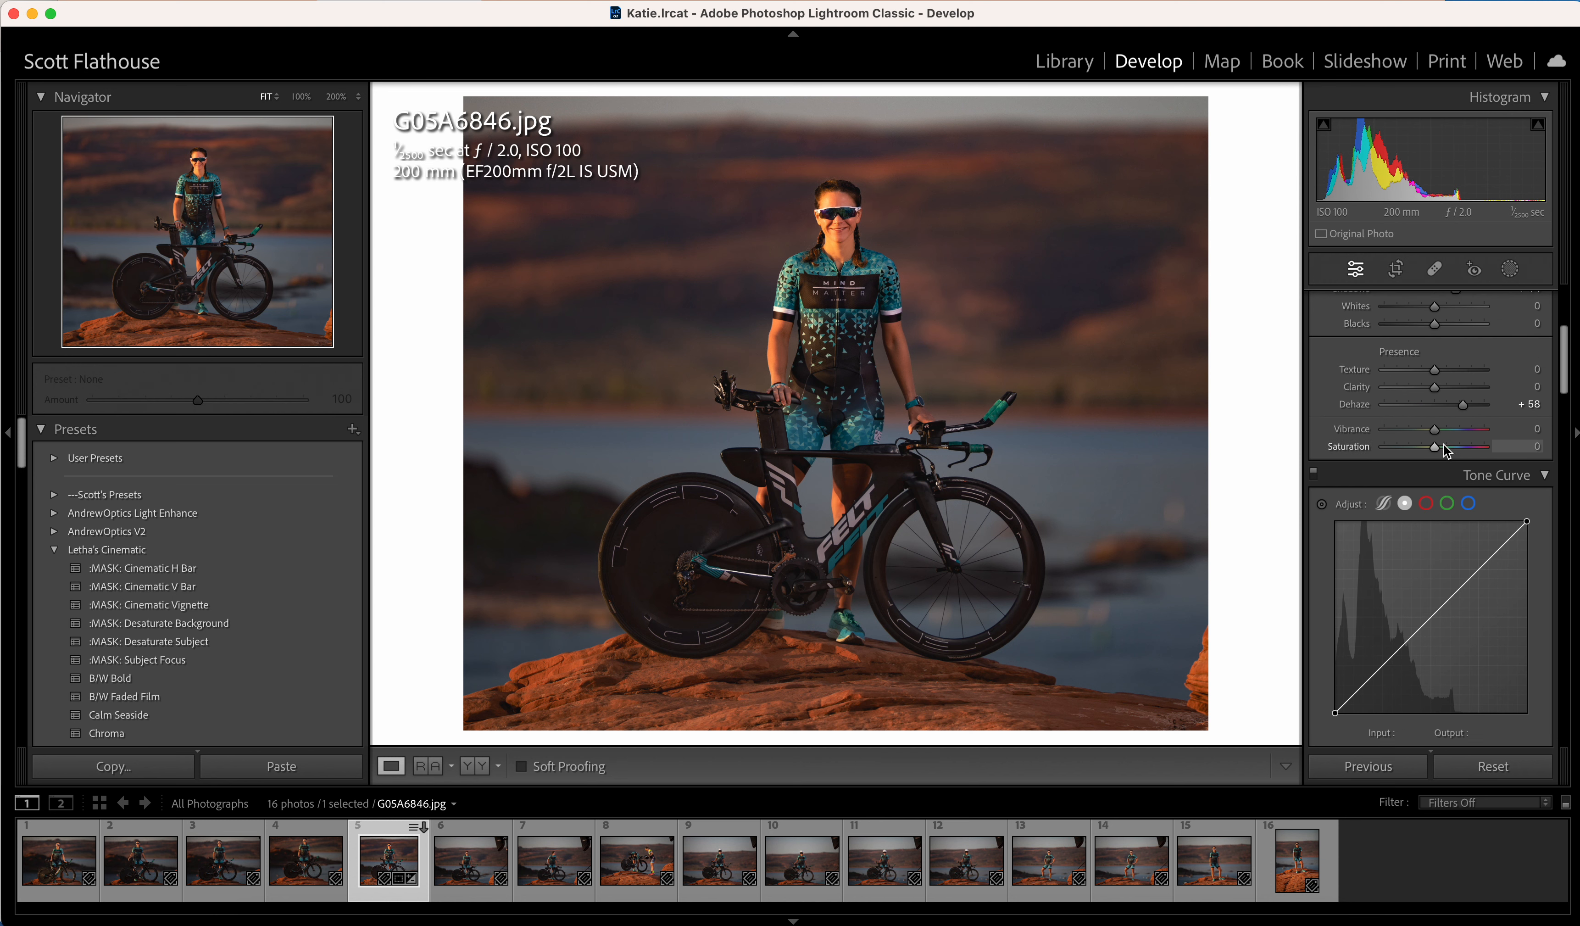
pyautogui.scroll(9, 1448, 452)
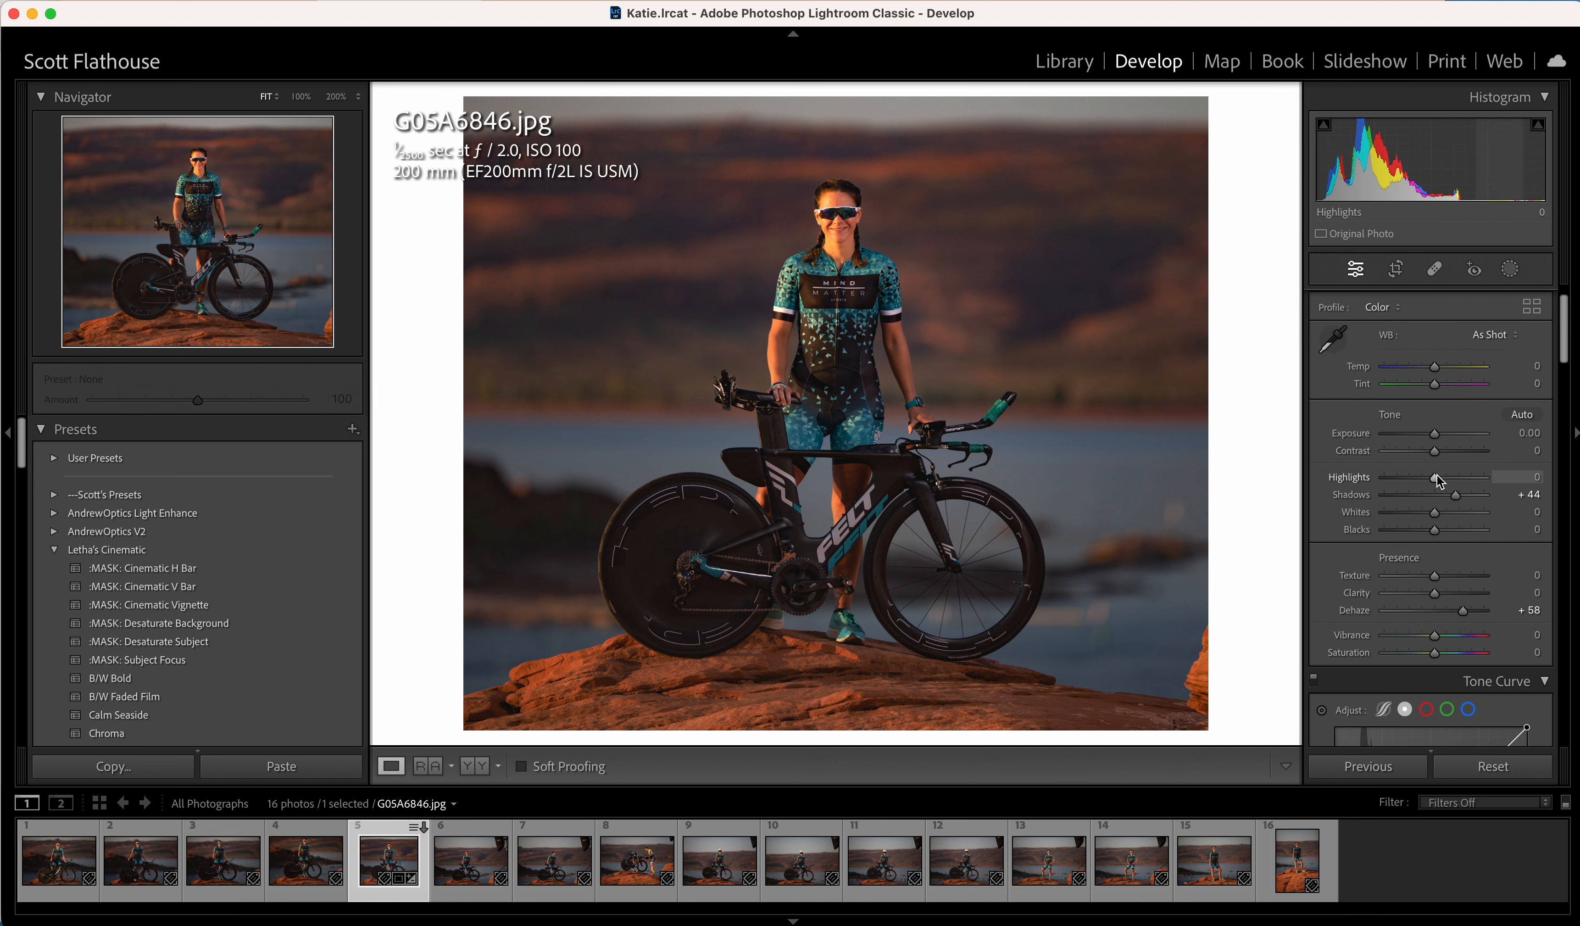
pyautogui.moveTo(1436, 478); pyautogui.dragTo(1404, 481)
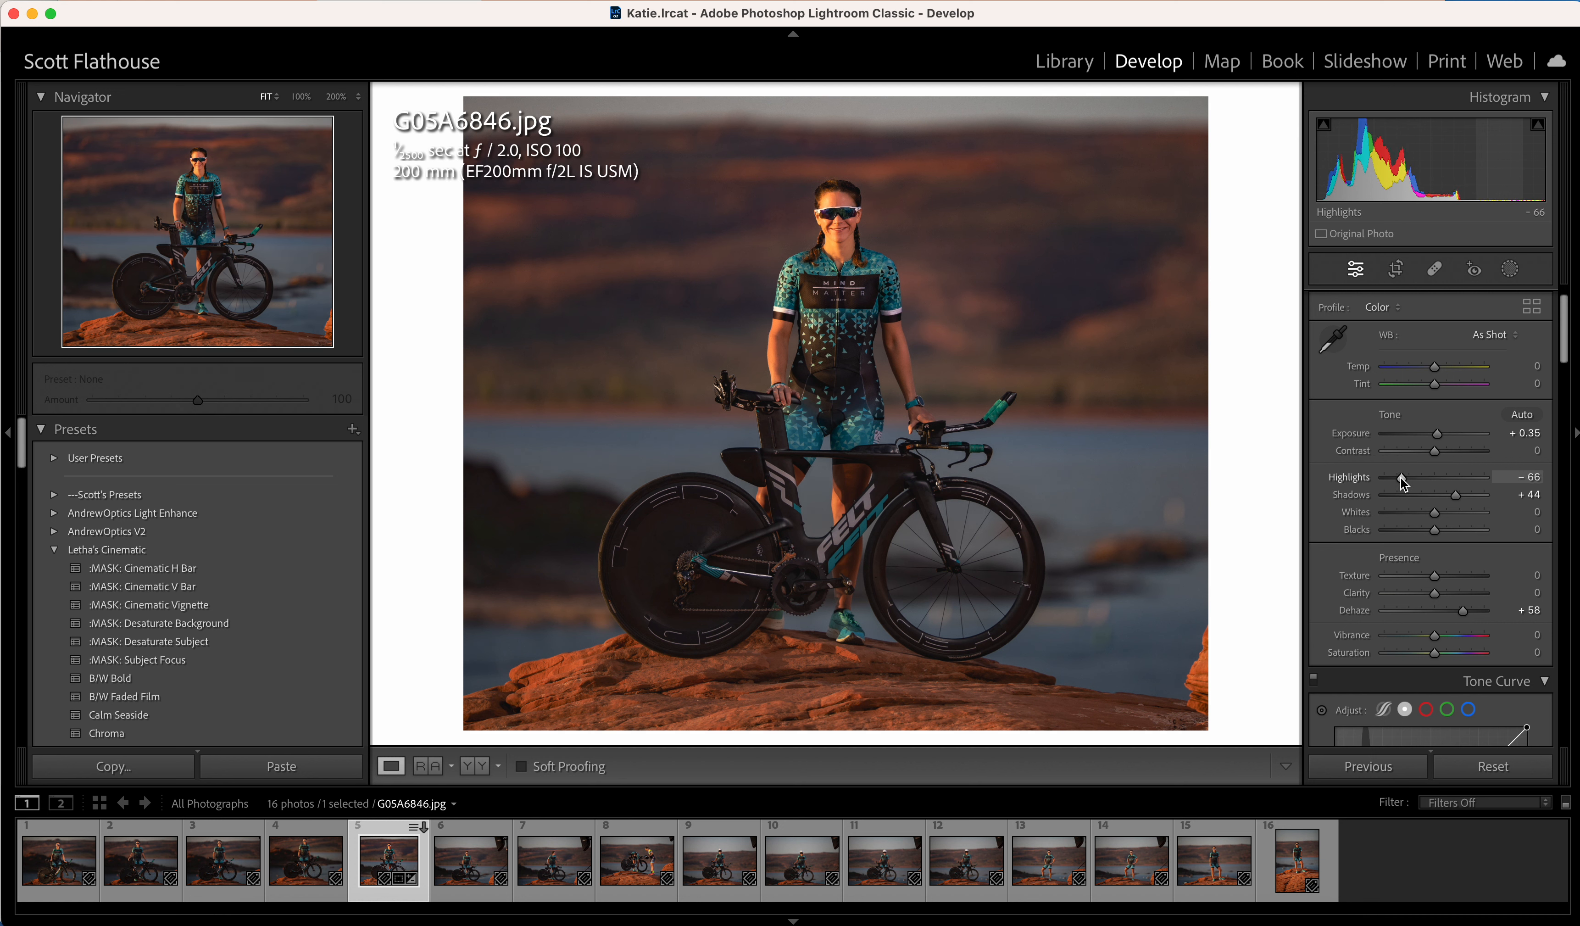
# Step: Compare the cyclist portrait's original and edited versions by toggling the before view in Develop
pyautogui.click(1064, 66)
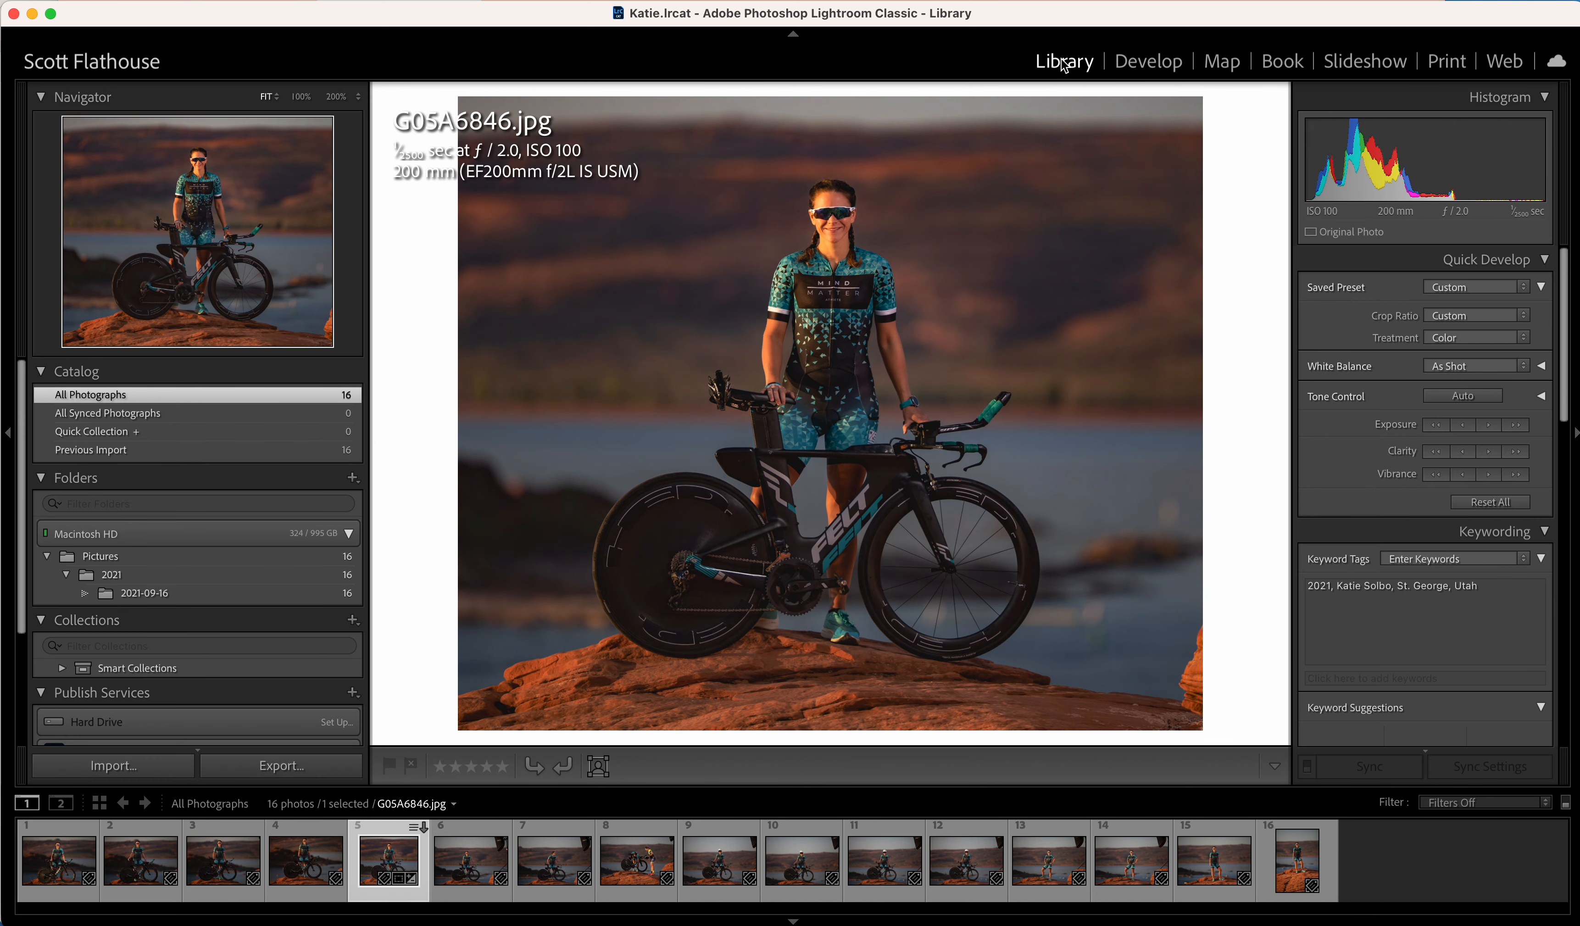
pyautogui.click(1158, 63)
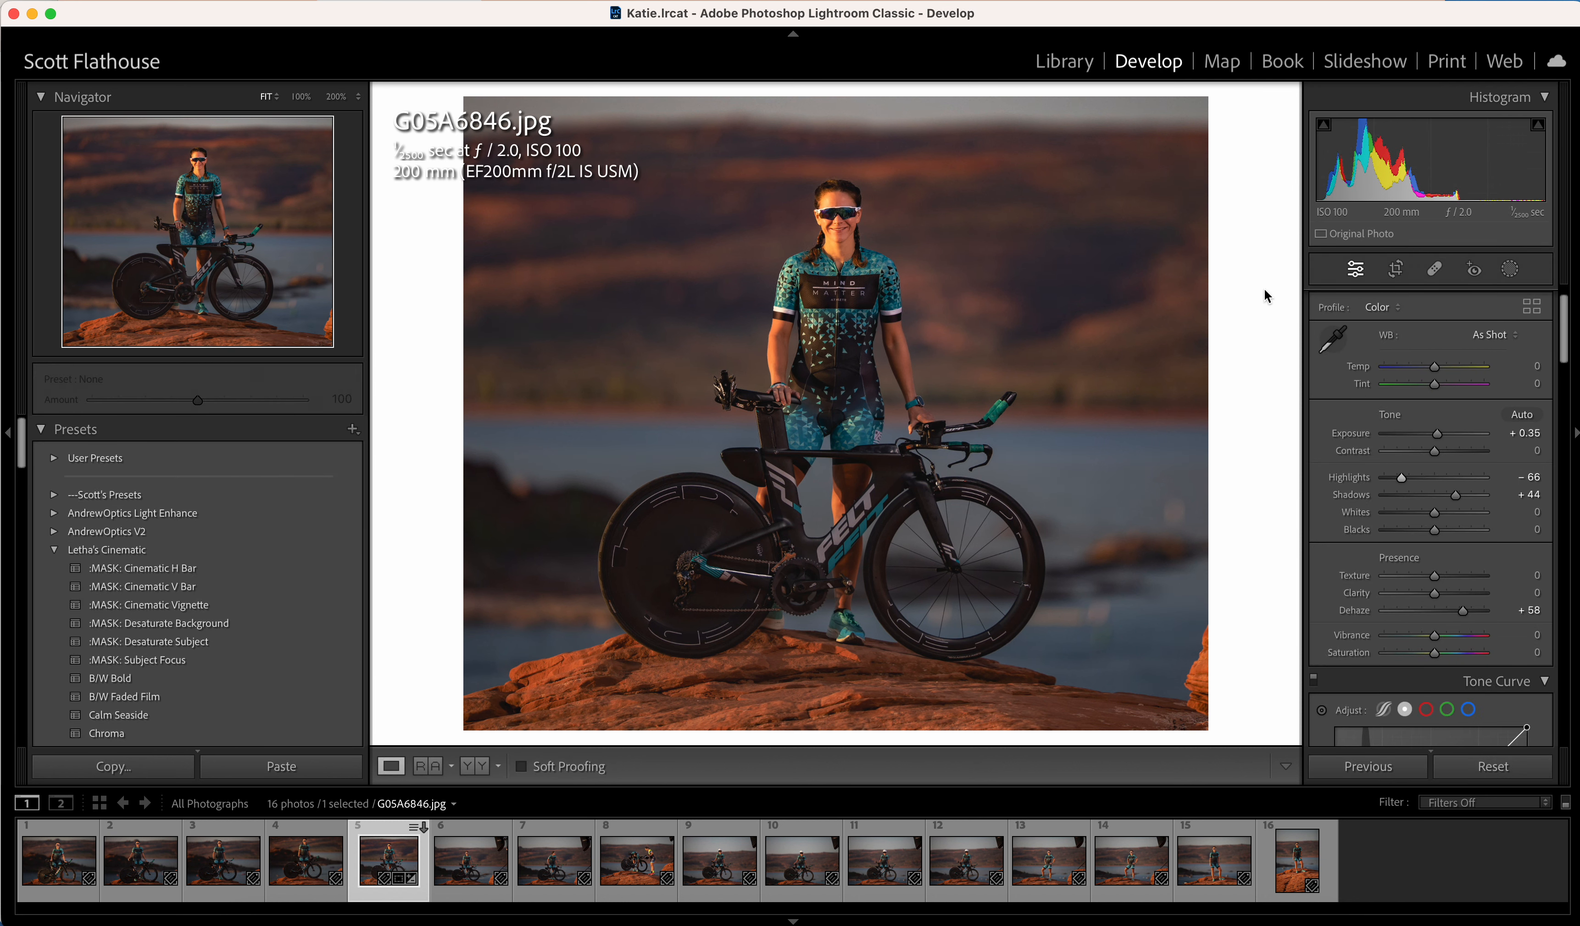
pyautogui.press('\\')
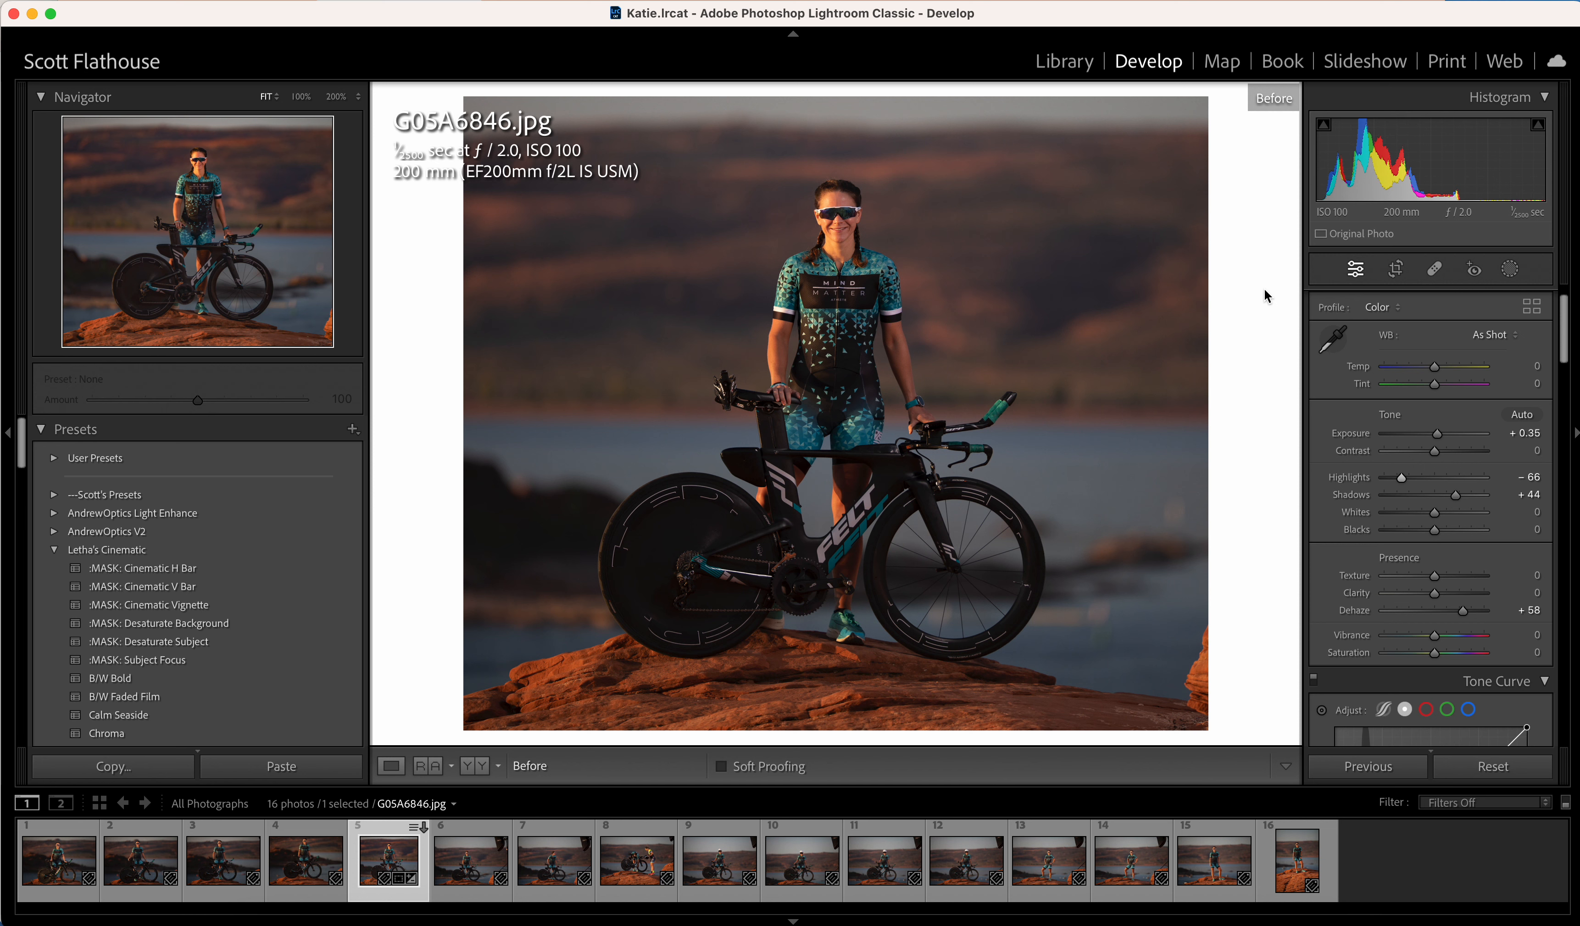
pyautogui.press('\\')
pyautogui.press('\\')
pyautogui.press('\\')
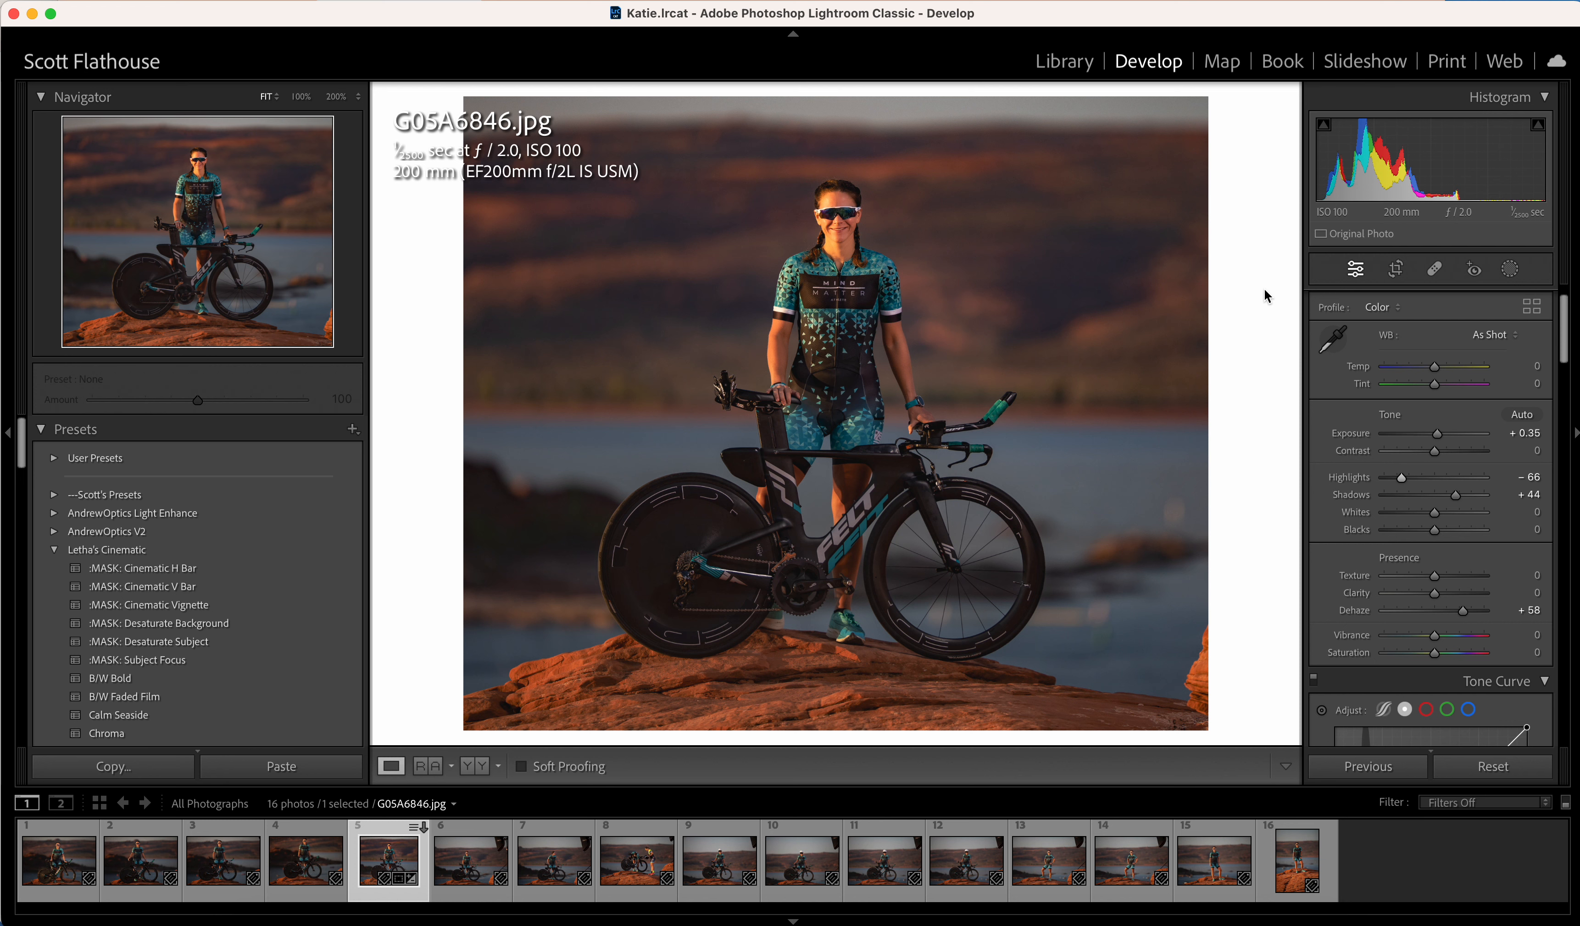
pyautogui.press('\\')
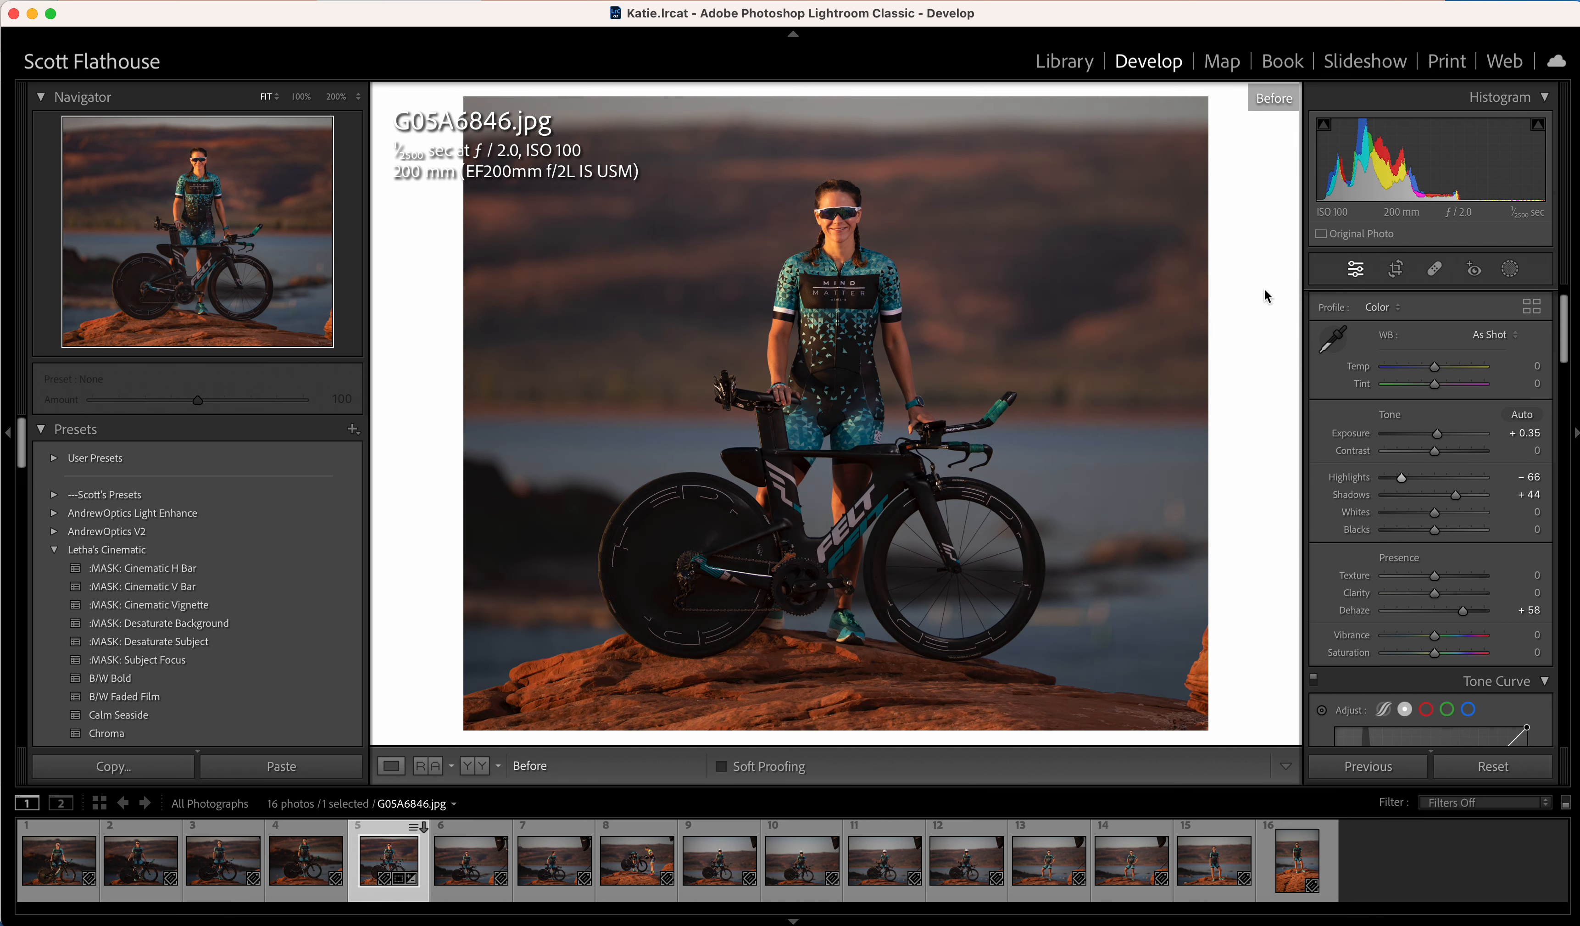
pyautogui.press('\\')
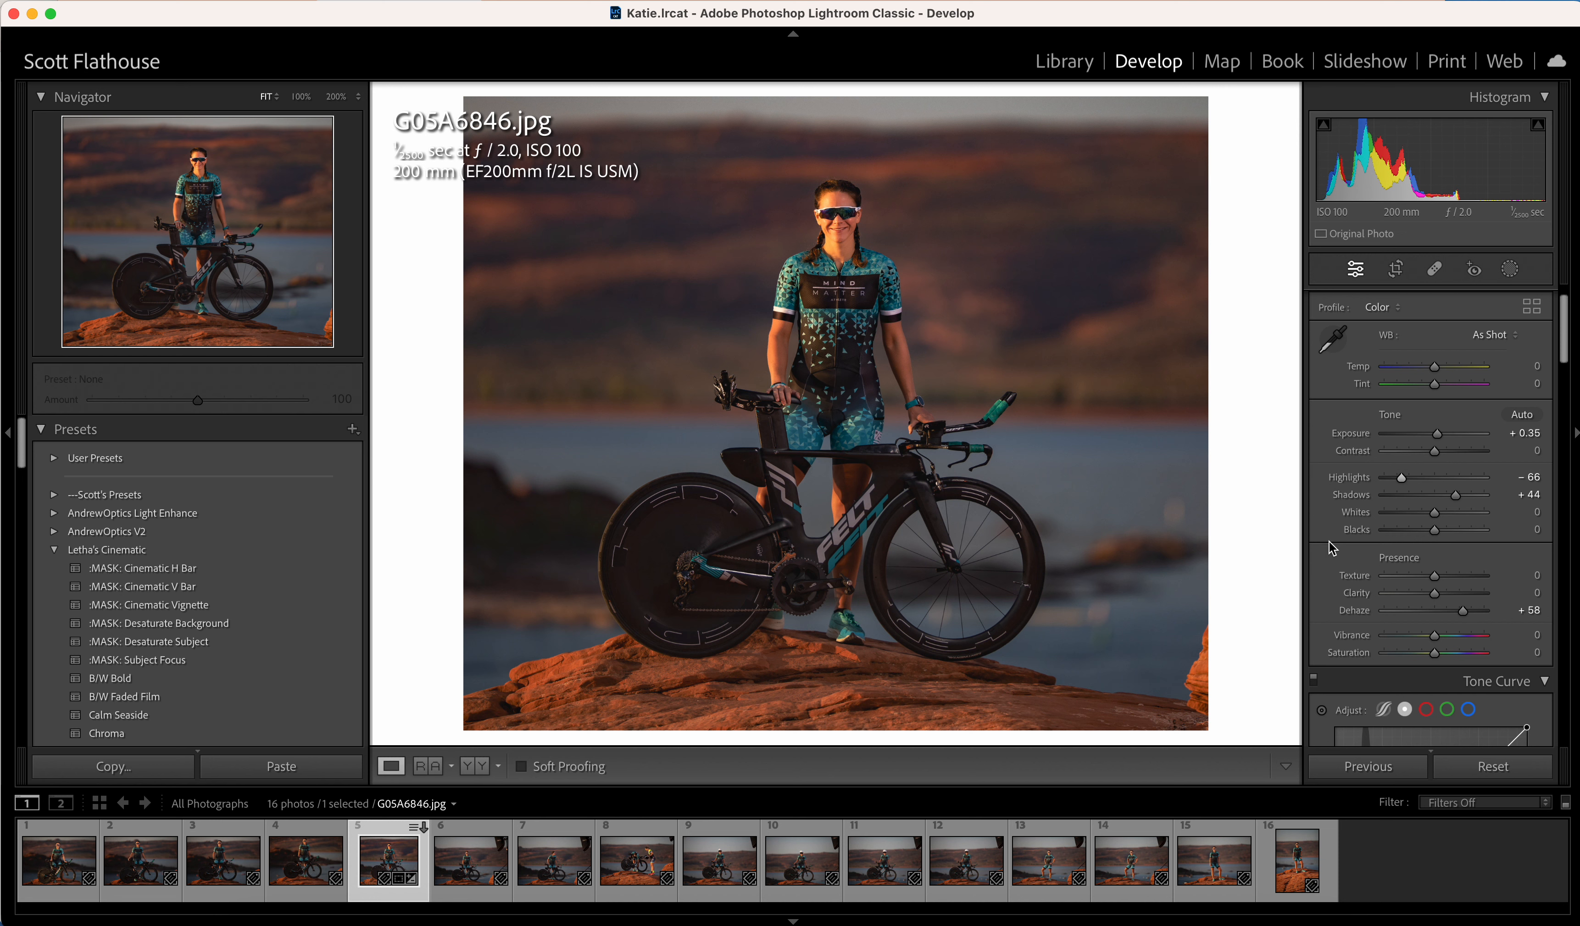
# Step: Boost the teal jersey colors with HSL Saturation, setting Blue to +34 and raising Aqua
pyautogui.scroll(-10, 1328, 541)
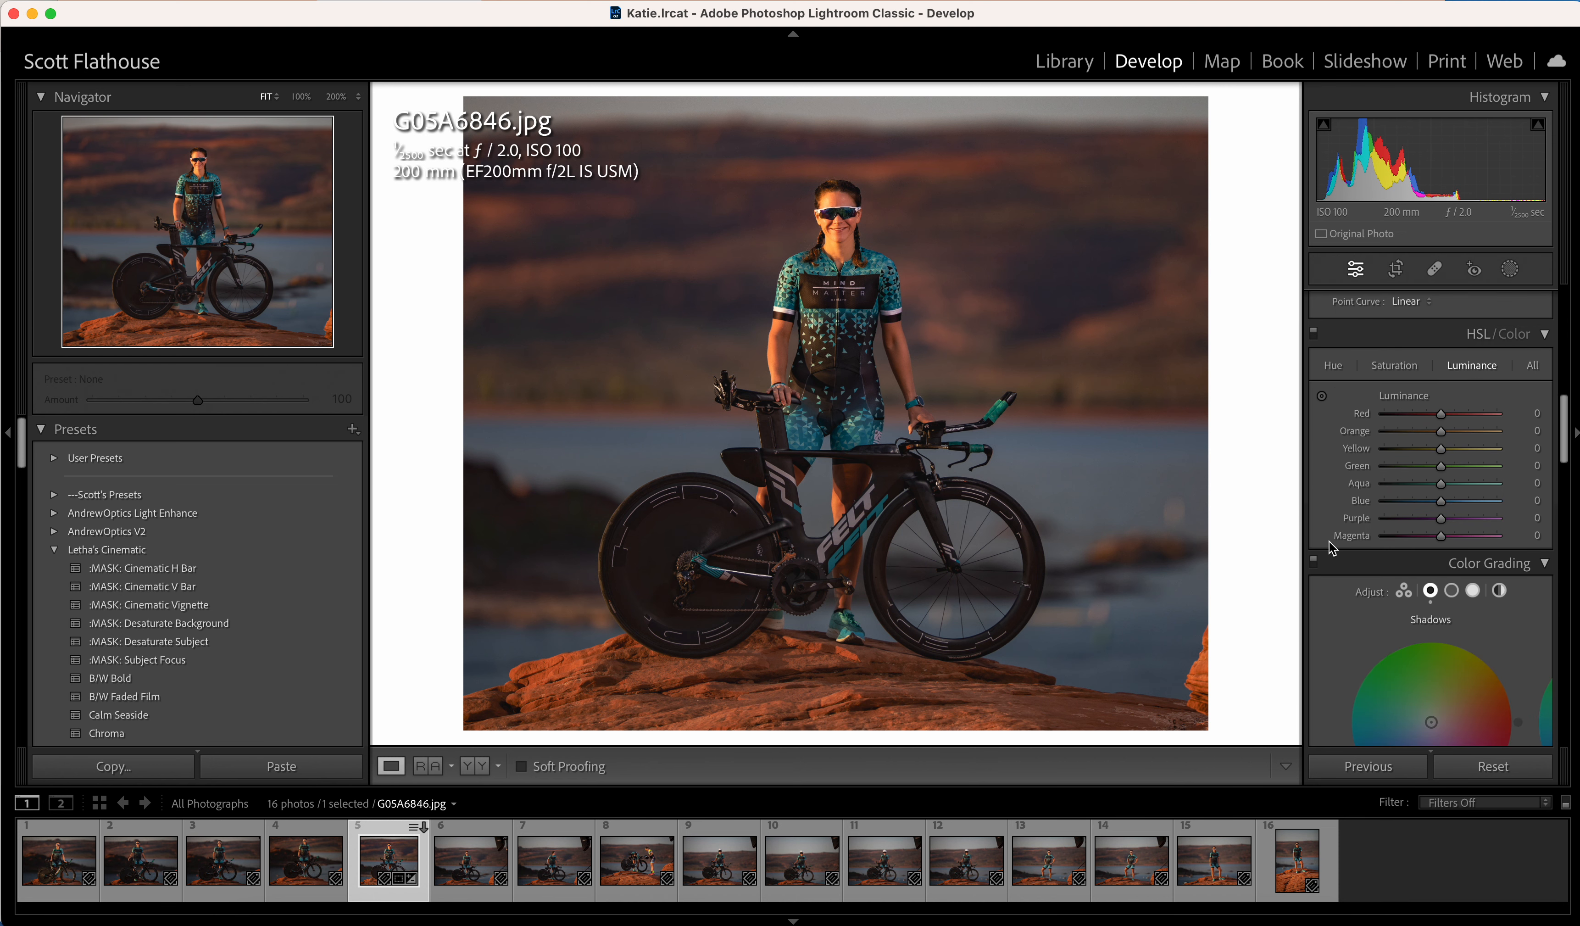
pyautogui.scroll(3, 1328, 541)
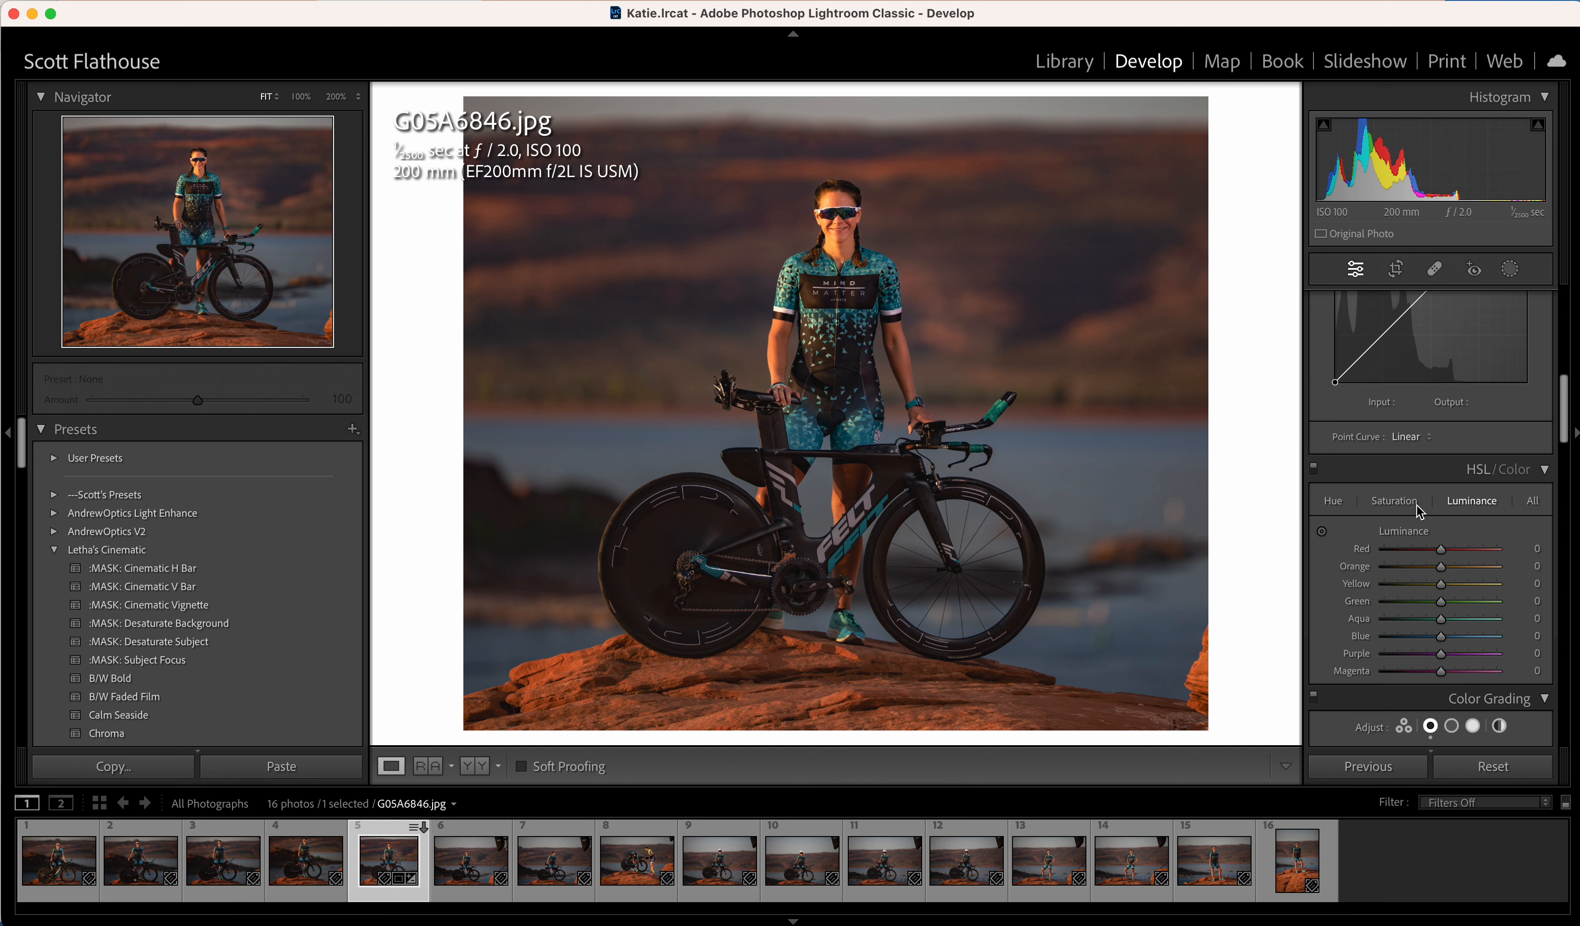
pyautogui.click(1402, 502)
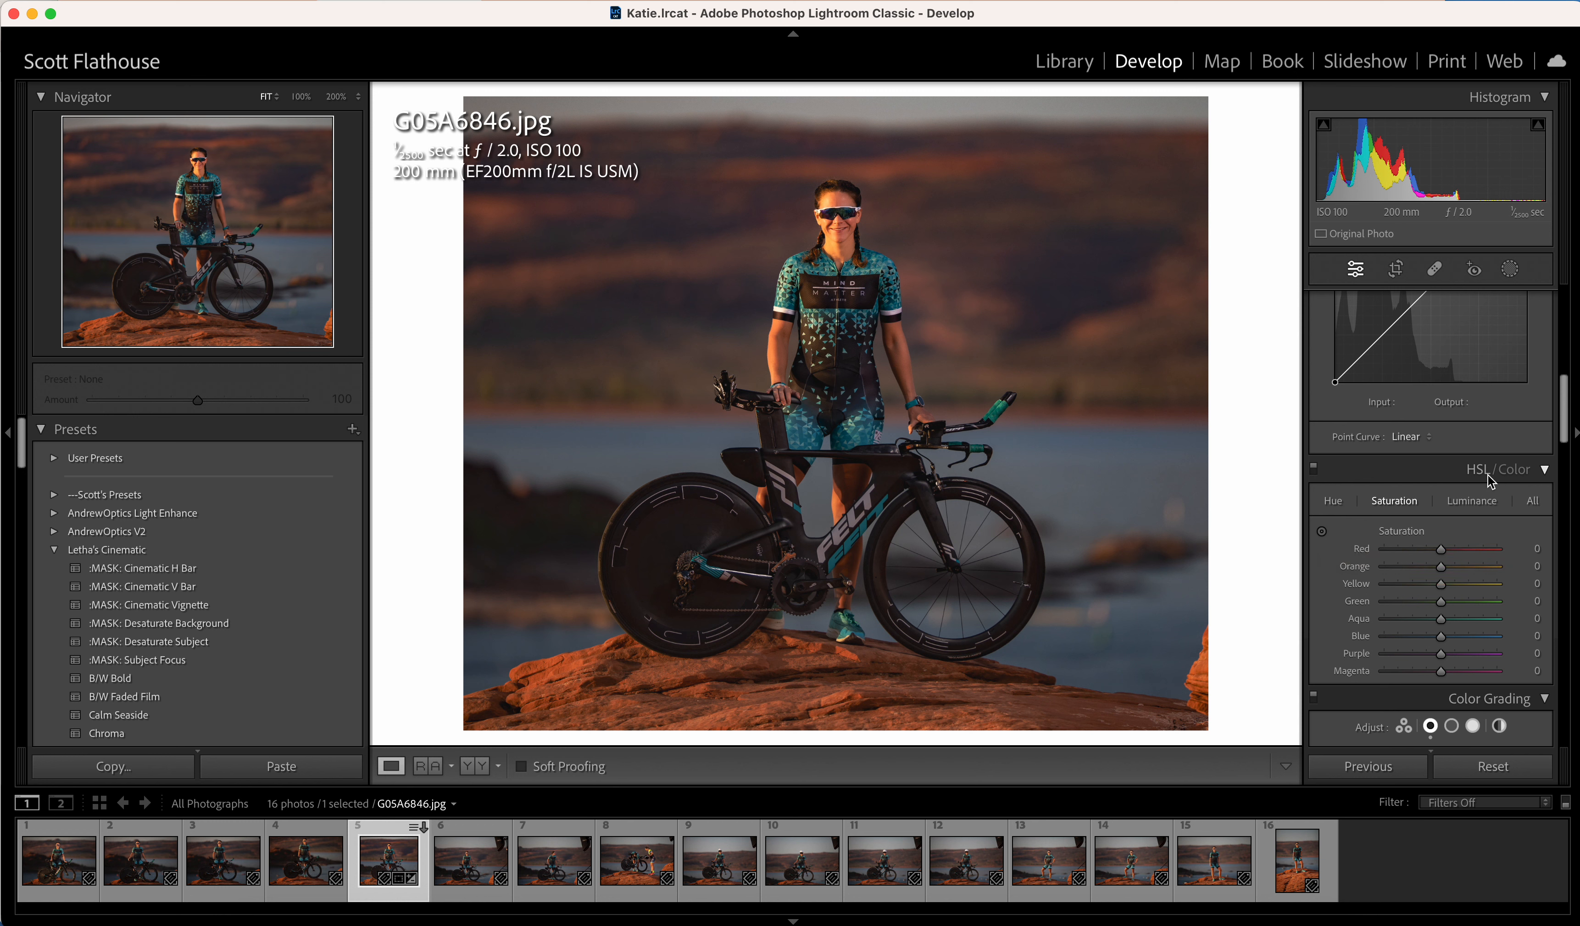
pyautogui.click(1323, 532)
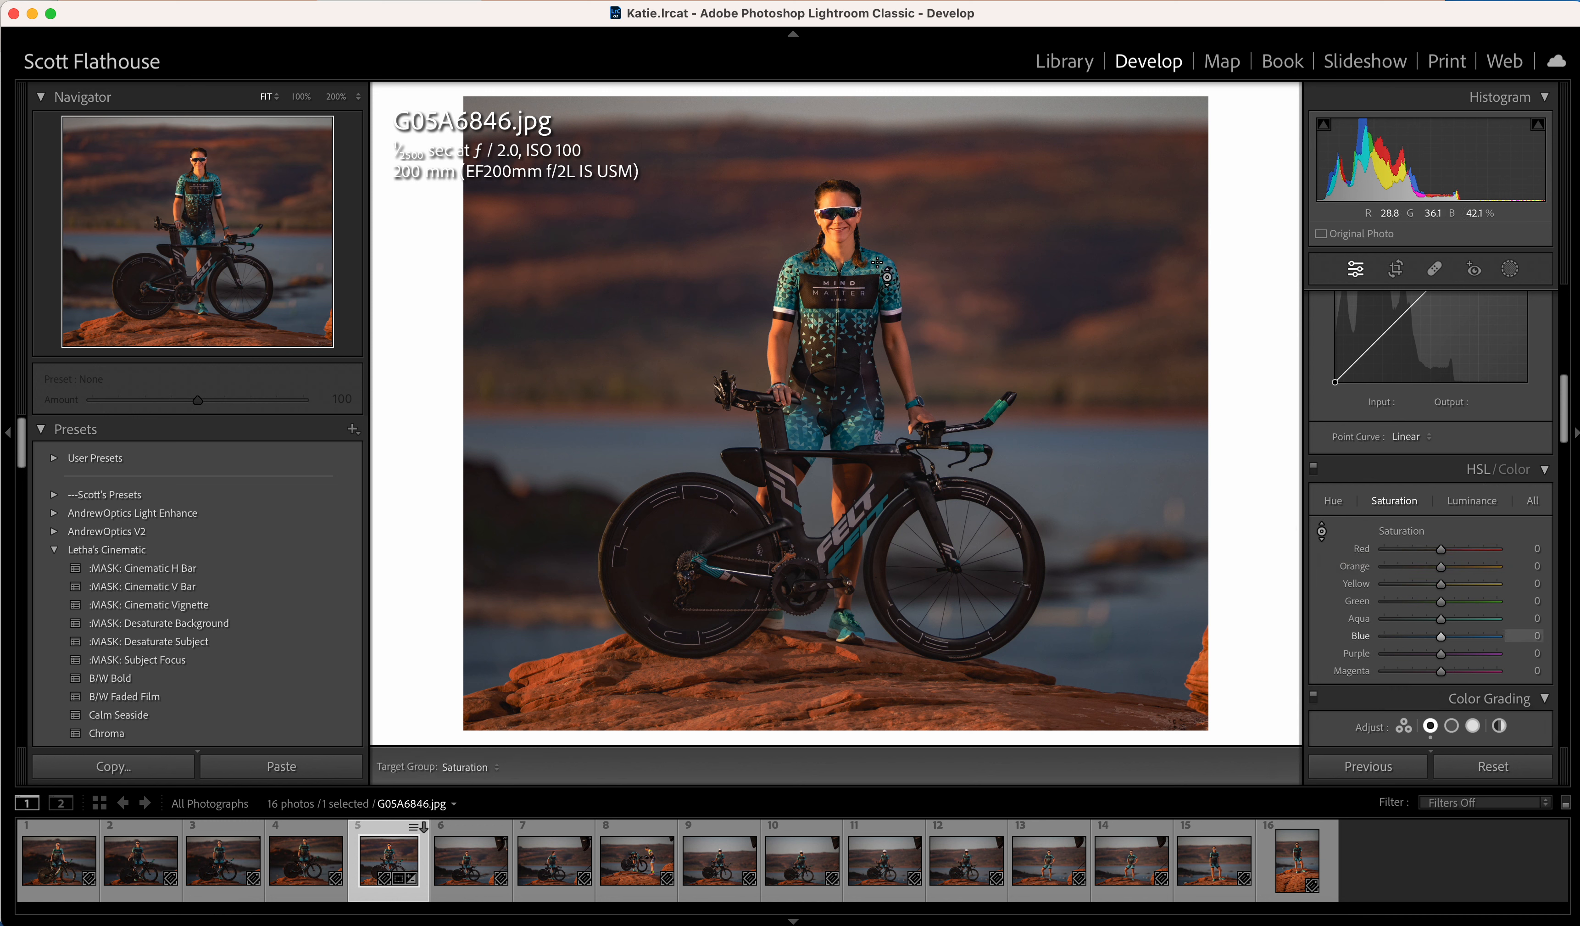
pyautogui.moveTo(888, 276)
pyautogui.mouseDown()
pyautogui.moveTo(888, 194)
pyautogui.moveTo(888, 254)
pyautogui.mouseUp()
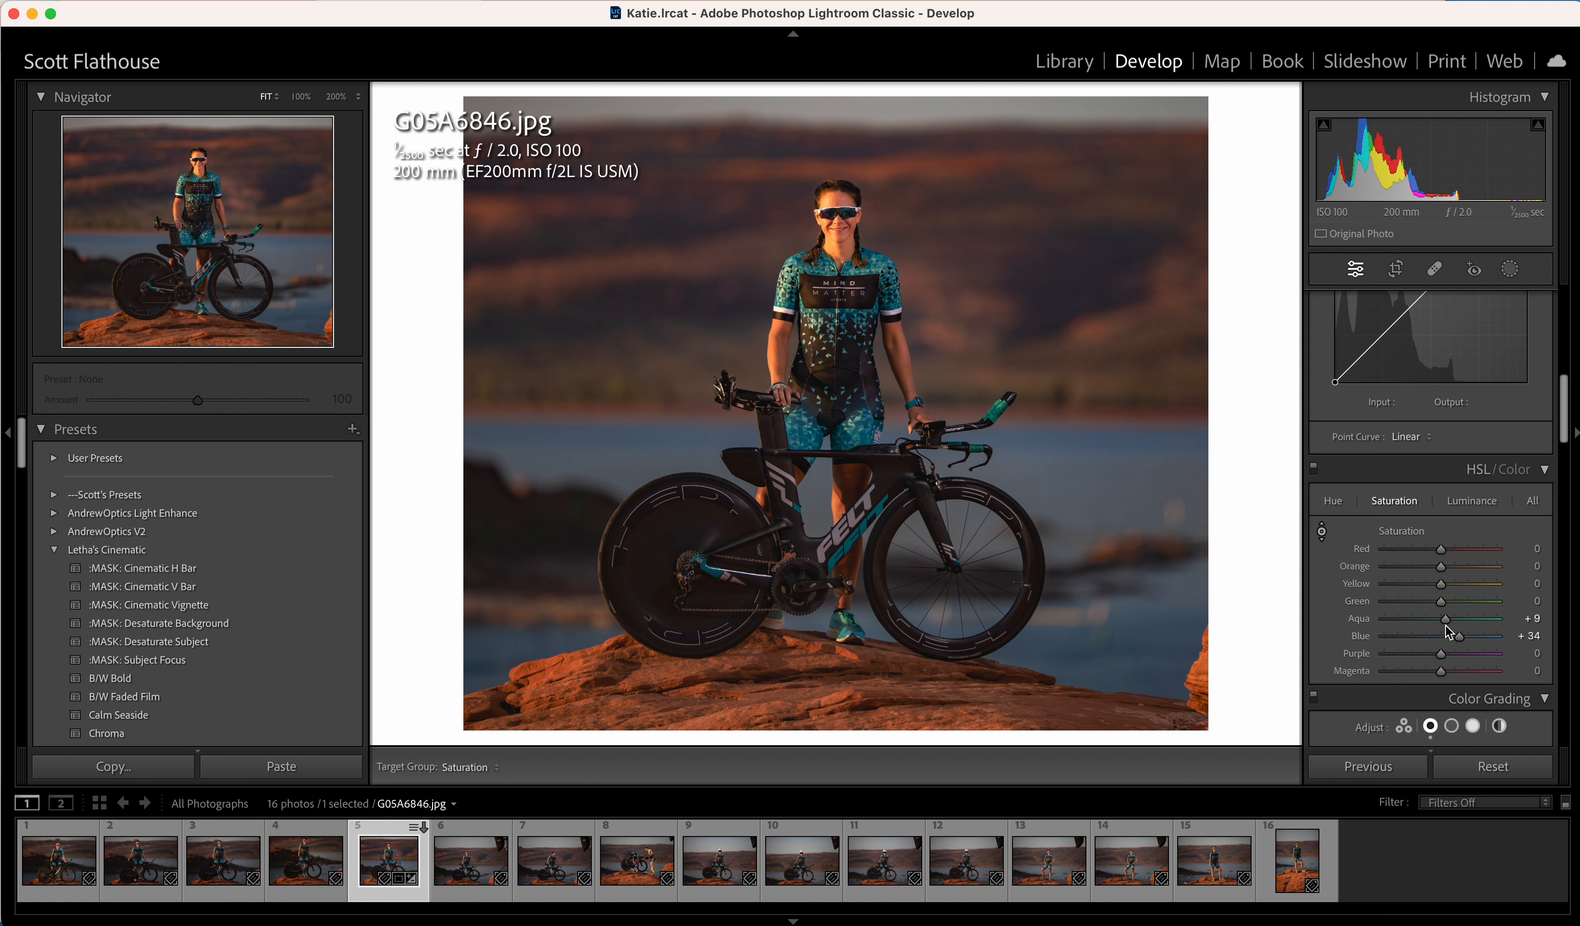
pyautogui.moveTo(1446, 619)
pyautogui.mouseDown()
pyautogui.moveTo(1474, 622)
pyautogui.moveTo(1469, 643)
pyautogui.moveTo(1455, 621)
pyautogui.mouseUp()
# Step: In Calibration, set the Blue Primary Saturation to +22 and the Green Primary Saturation to -32
pyautogui.scroll(-5, 1393, 629)
pyautogui.scroll(-15, 1394, 629)
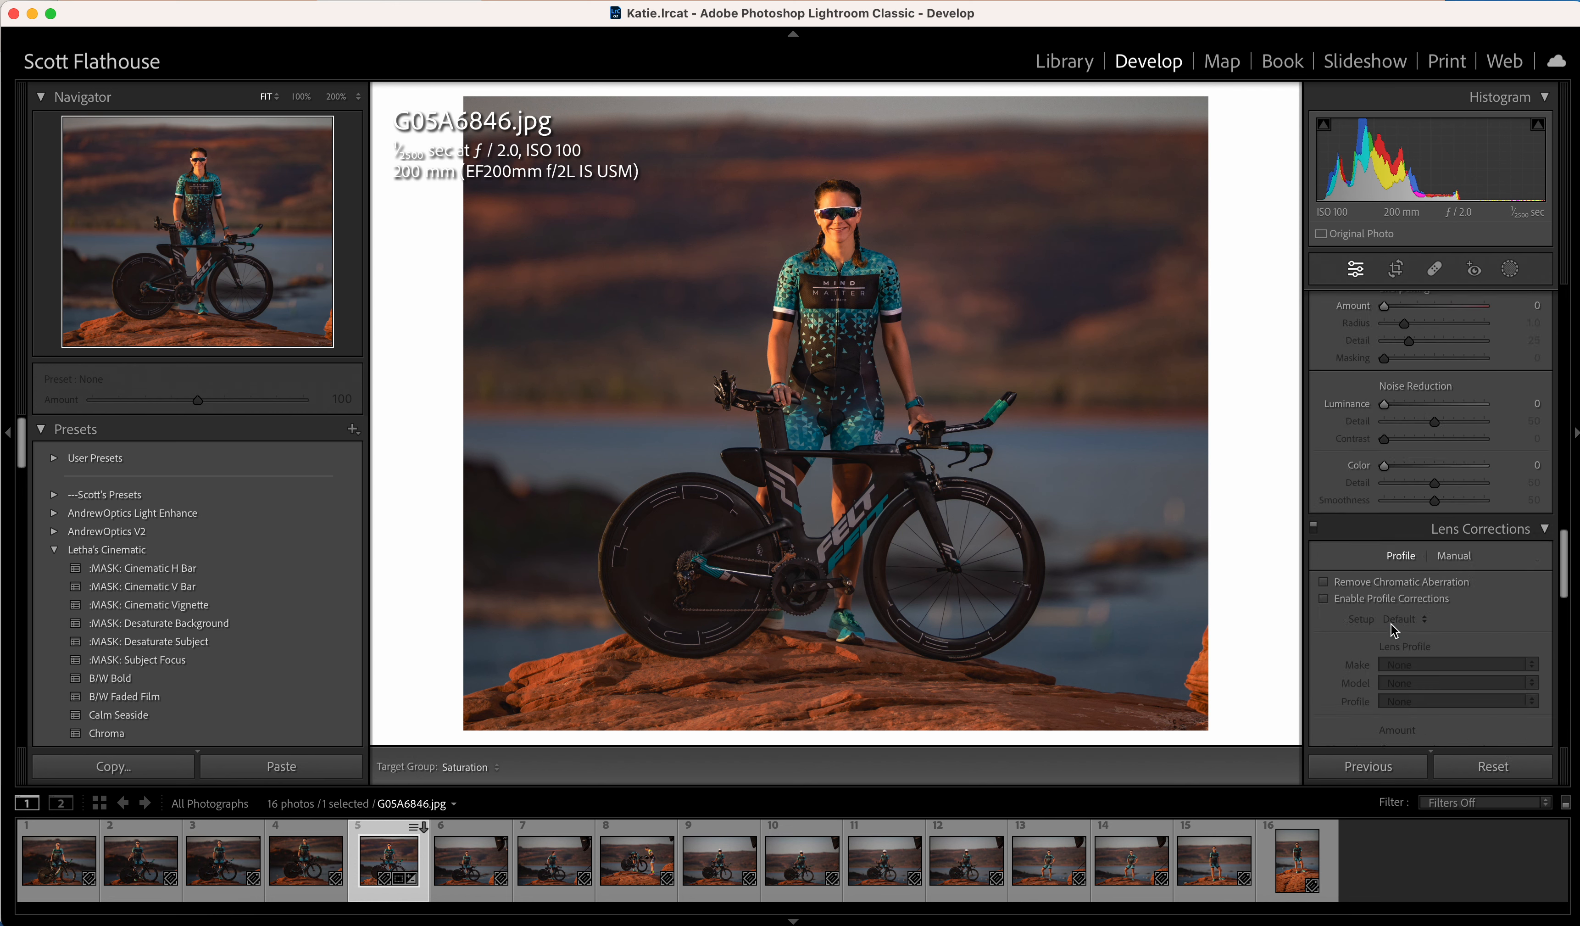
pyautogui.scroll(-5, 1394, 630)
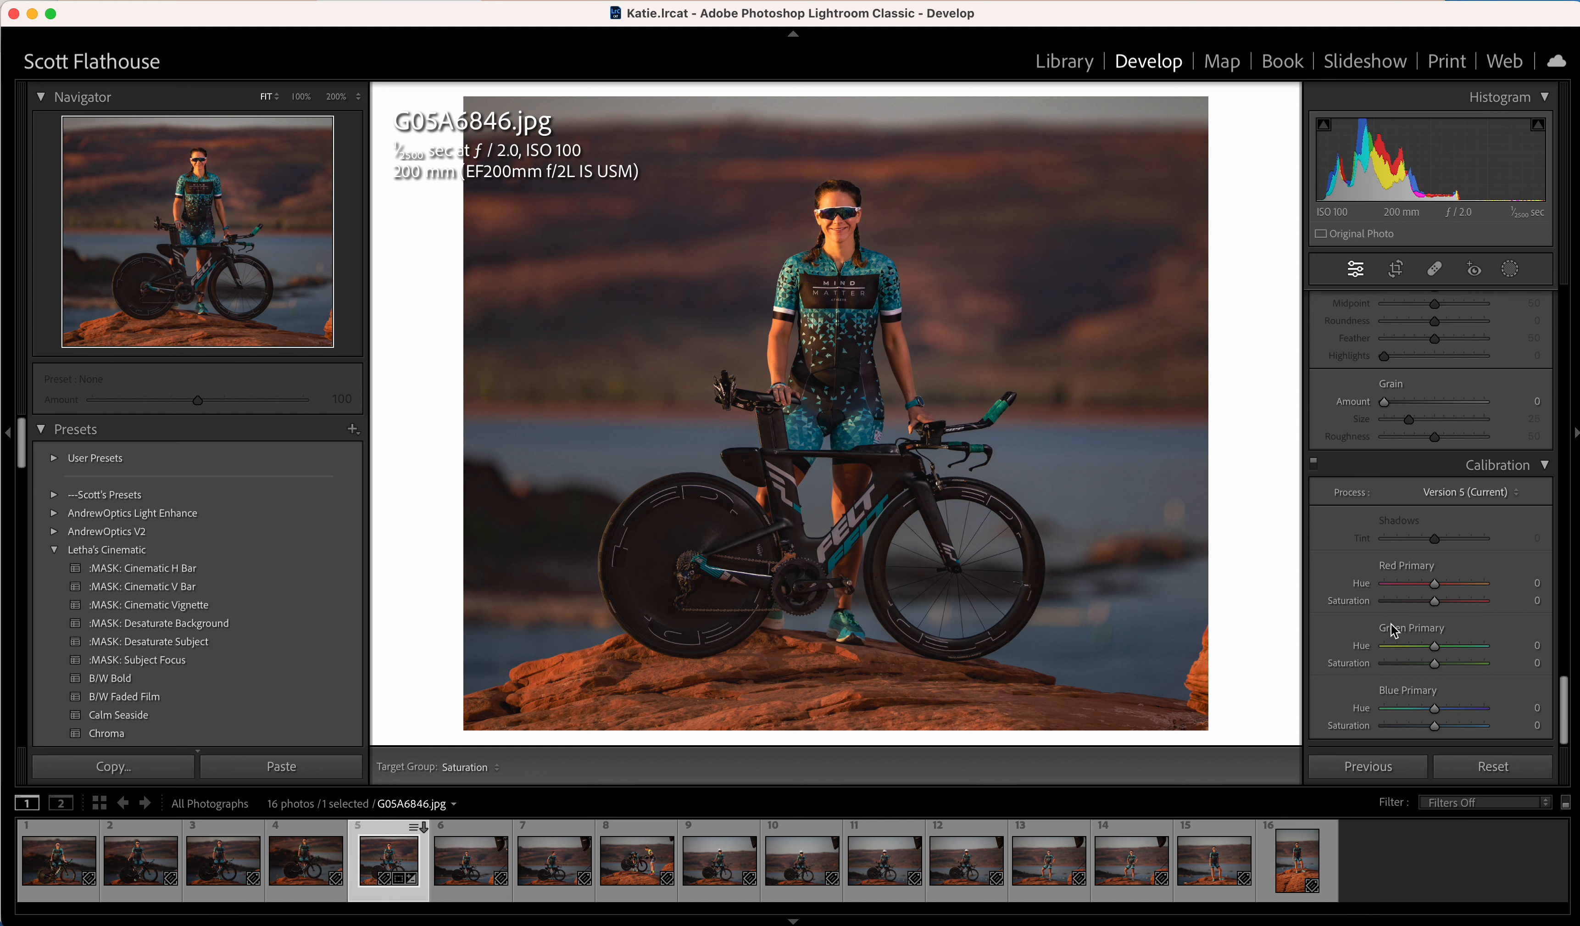
pyautogui.moveTo(1437, 727); pyautogui.dragTo(1445, 727)
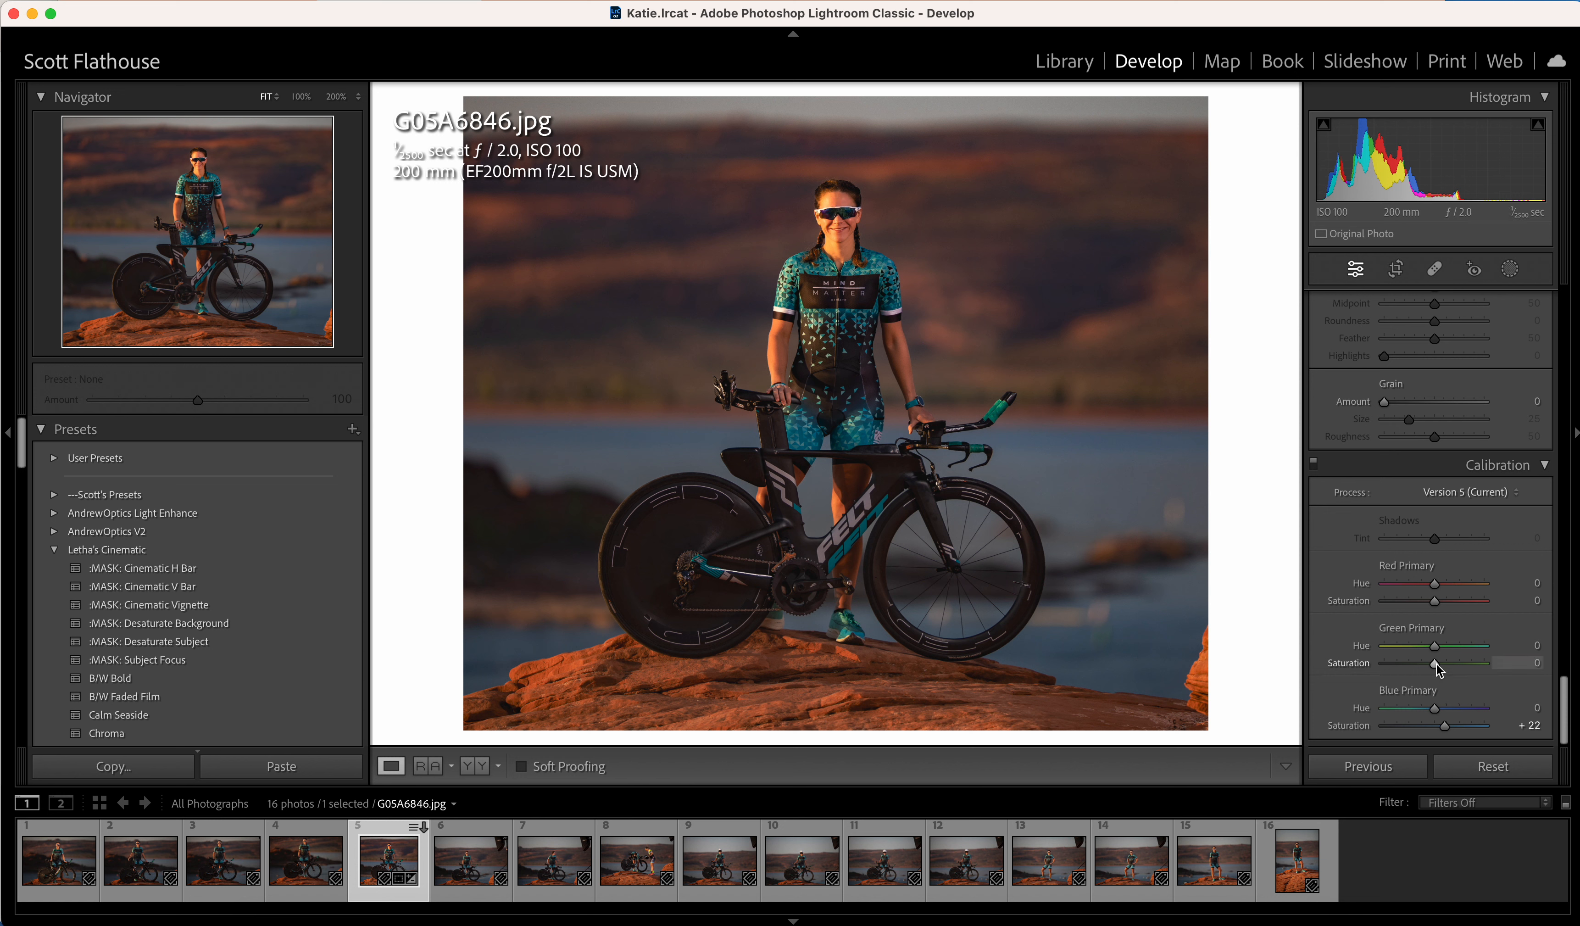
pyautogui.moveTo(1438, 668); pyautogui.dragTo(1420, 664)
pyautogui.moveTo(1420, 667); pyautogui.dragTo(1418, 661)
pyautogui.moveTo(1435, 603); pyautogui.dragTo(1441, 610)
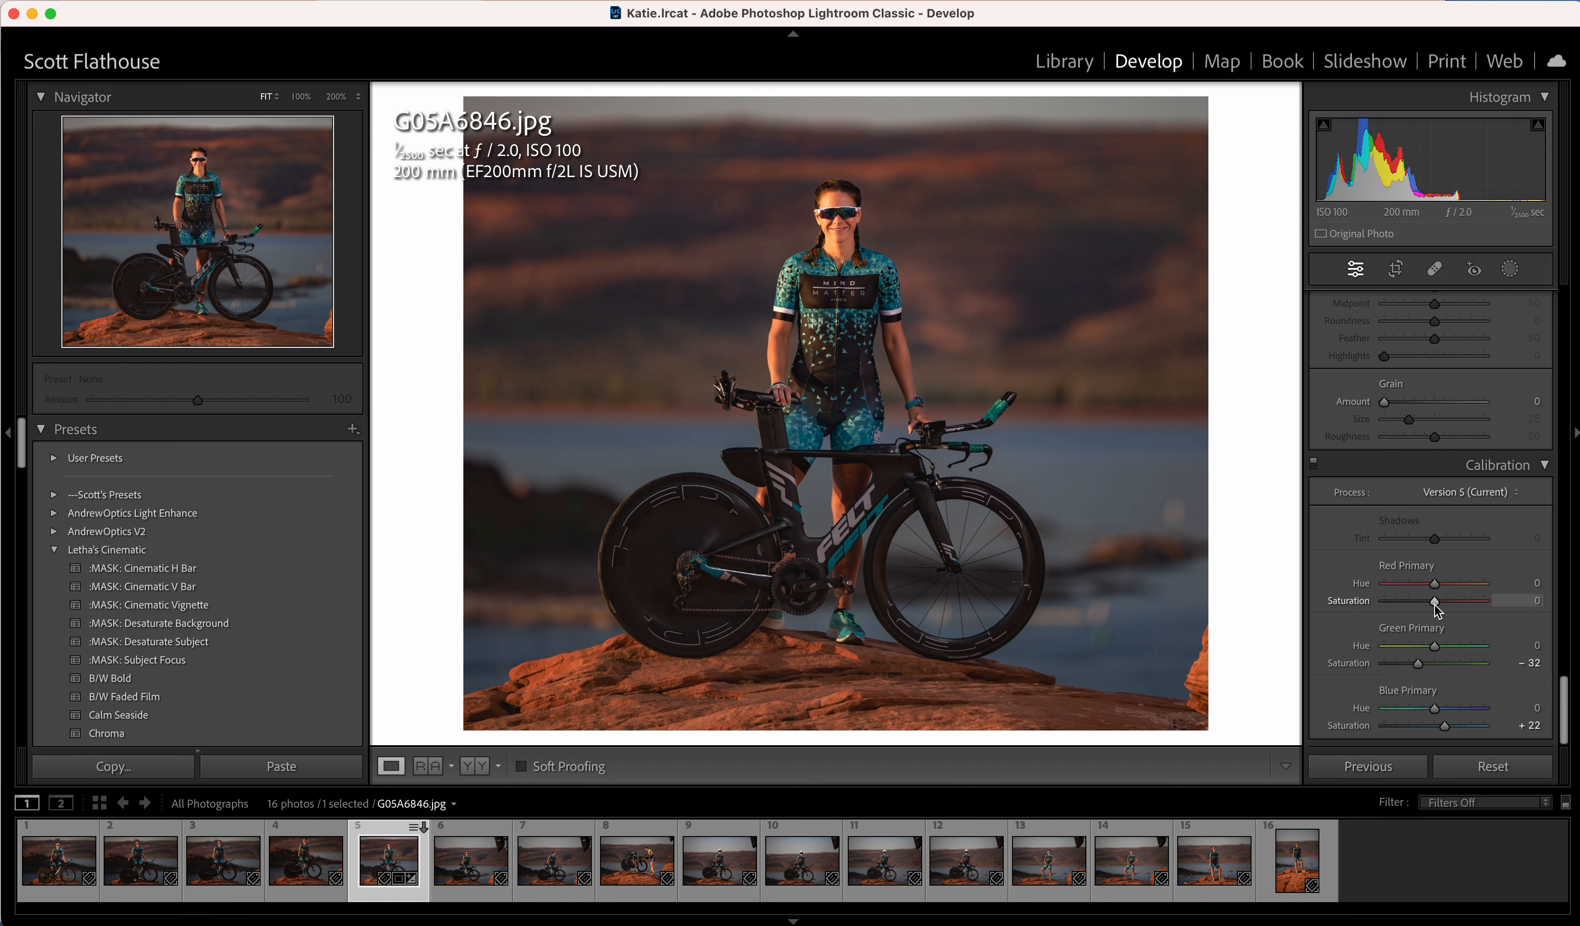
# Step: Lower the photo's global Highlights to -73 and dismiss the heavy memory usage alert
pyautogui.scroll(15, 1402, 512)
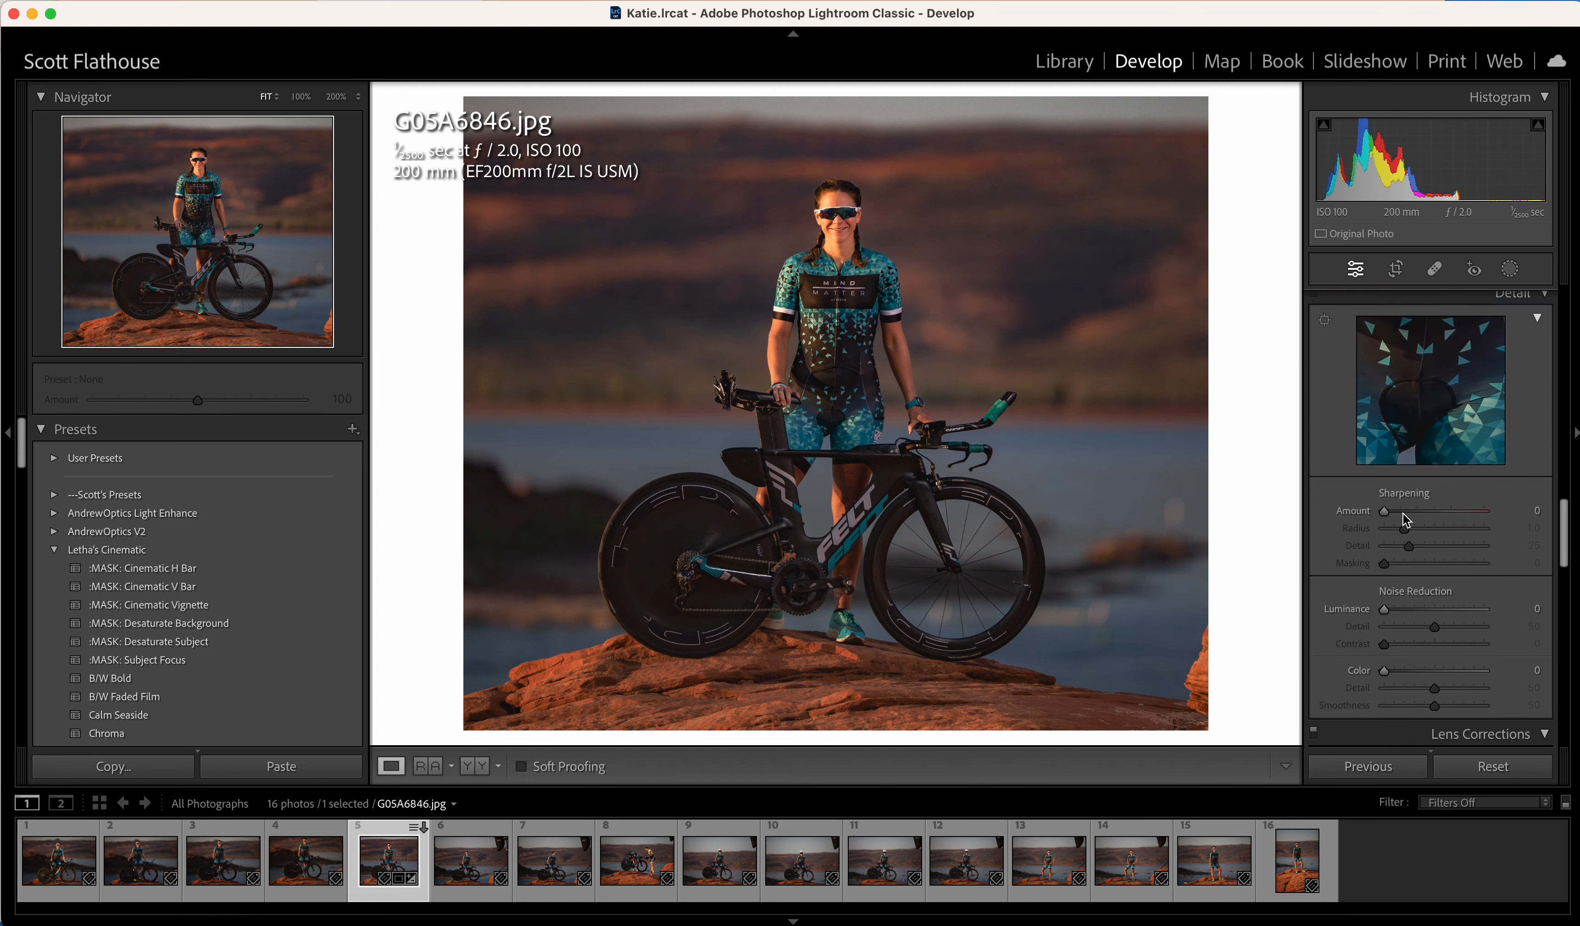
pyautogui.scroll(15, 1402, 513)
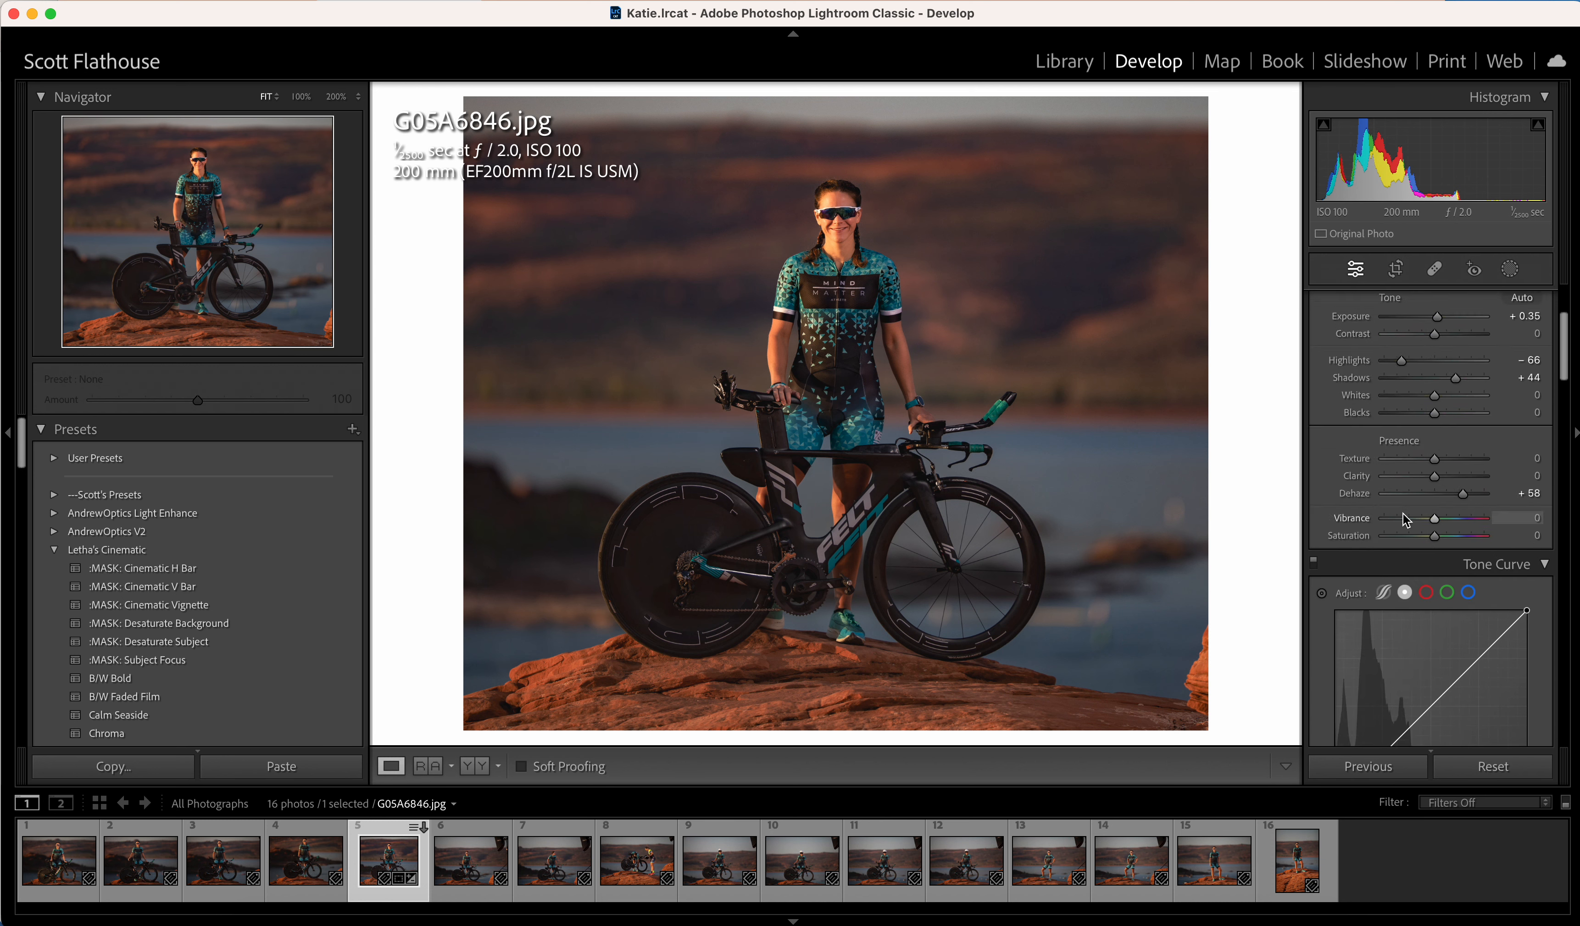
pyautogui.scroll(5, 1403, 513)
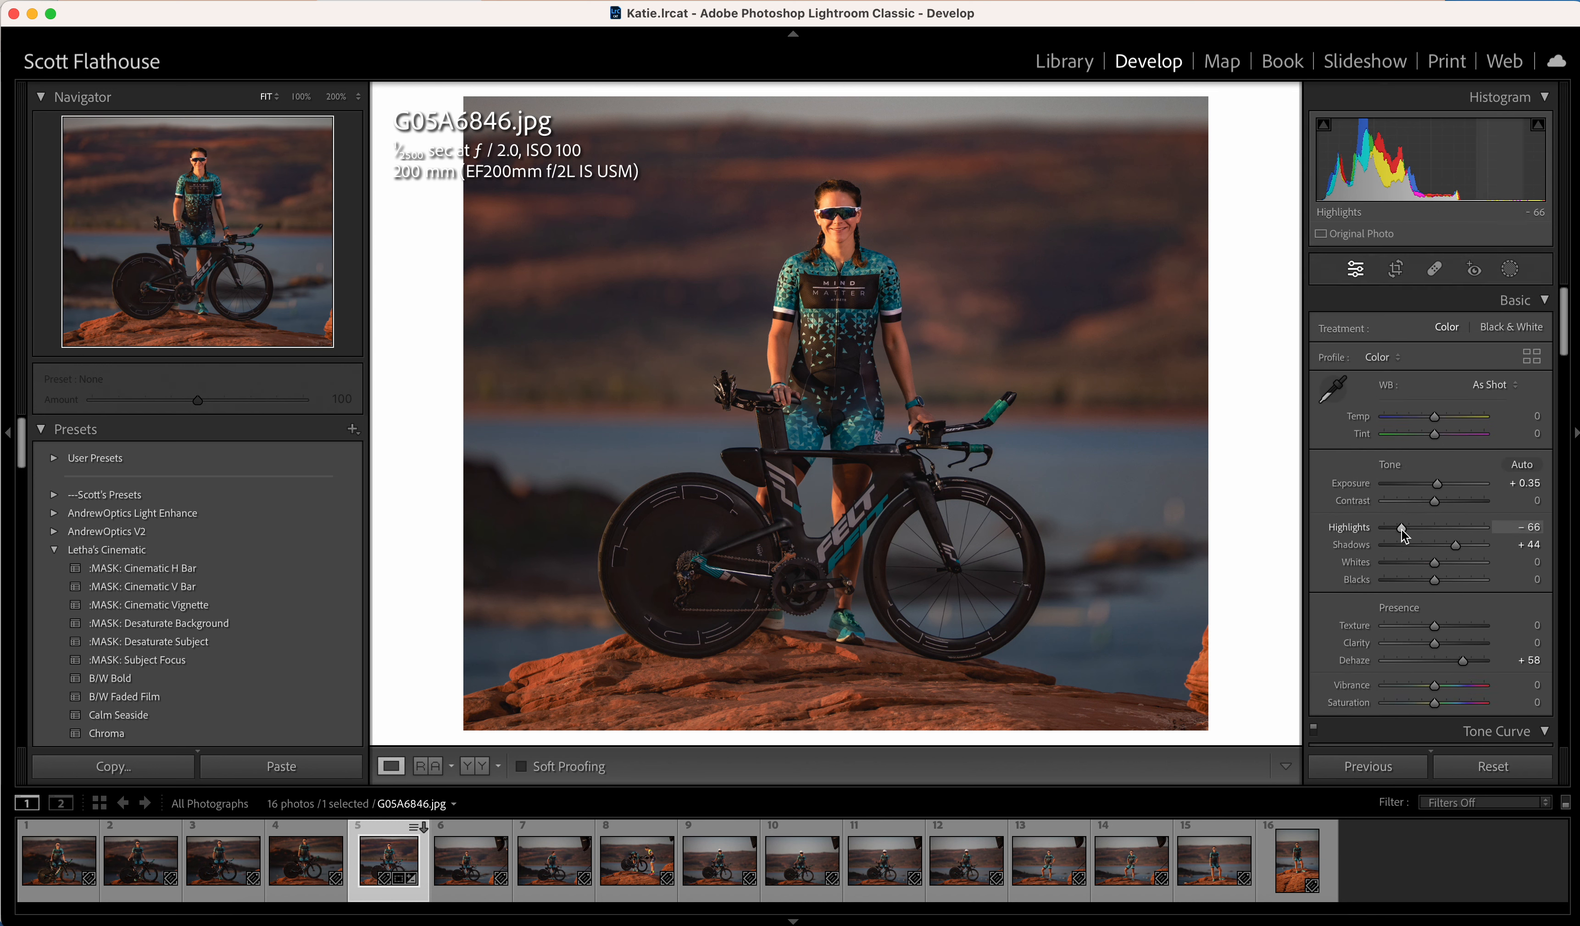
pyautogui.moveTo(1402, 531); pyautogui.dragTo(1399, 532)
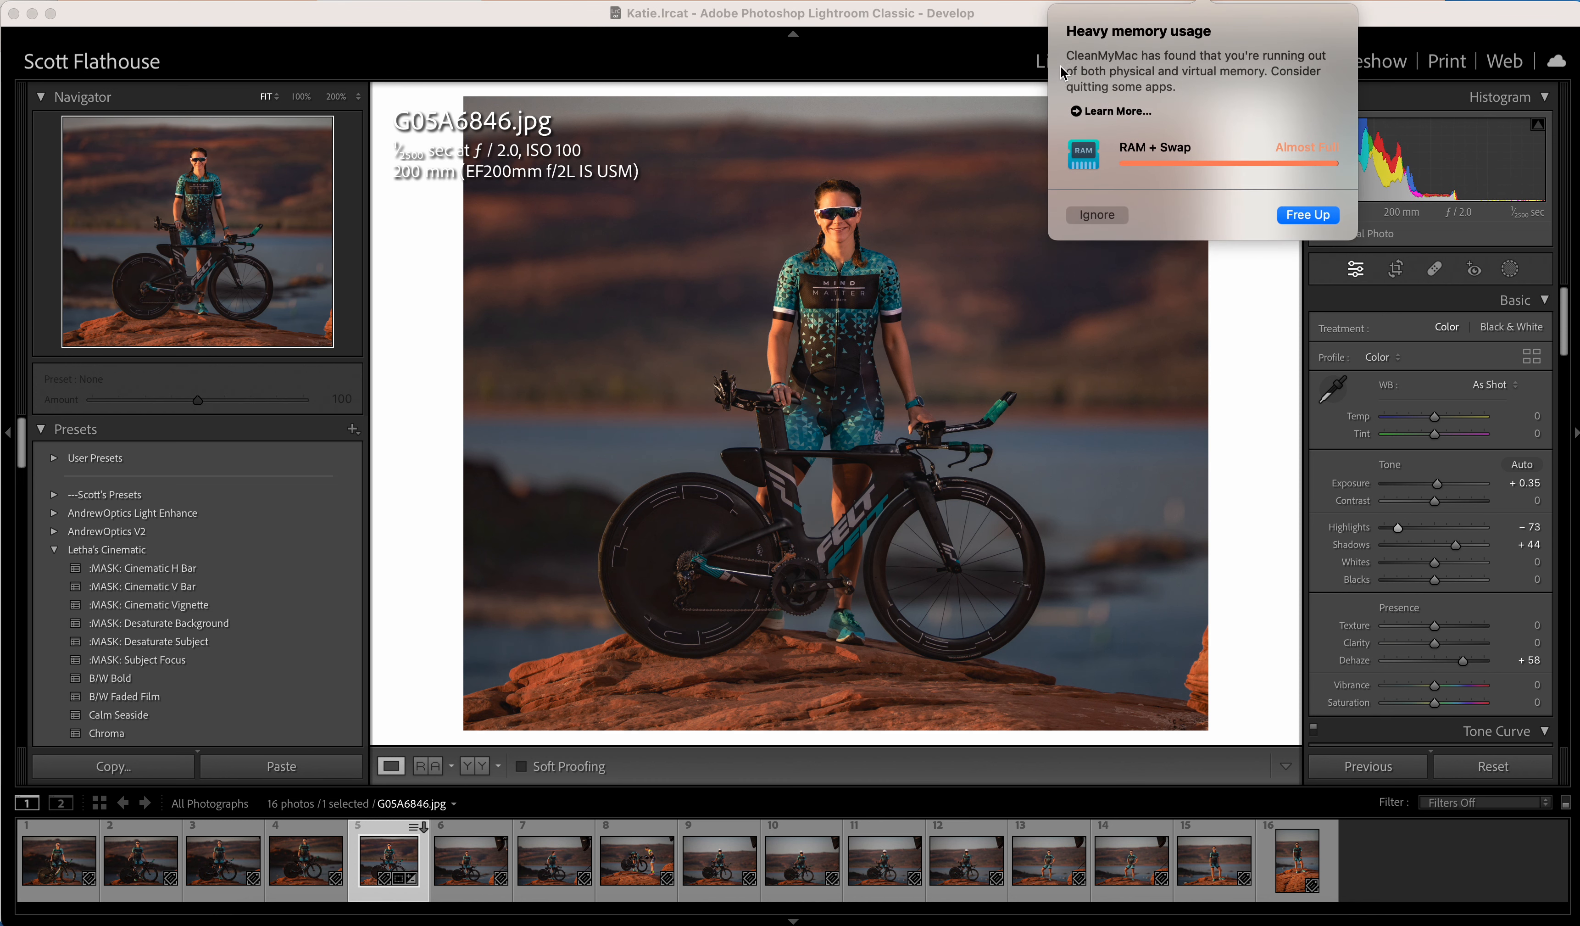
pyautogui.click(1113, 217)
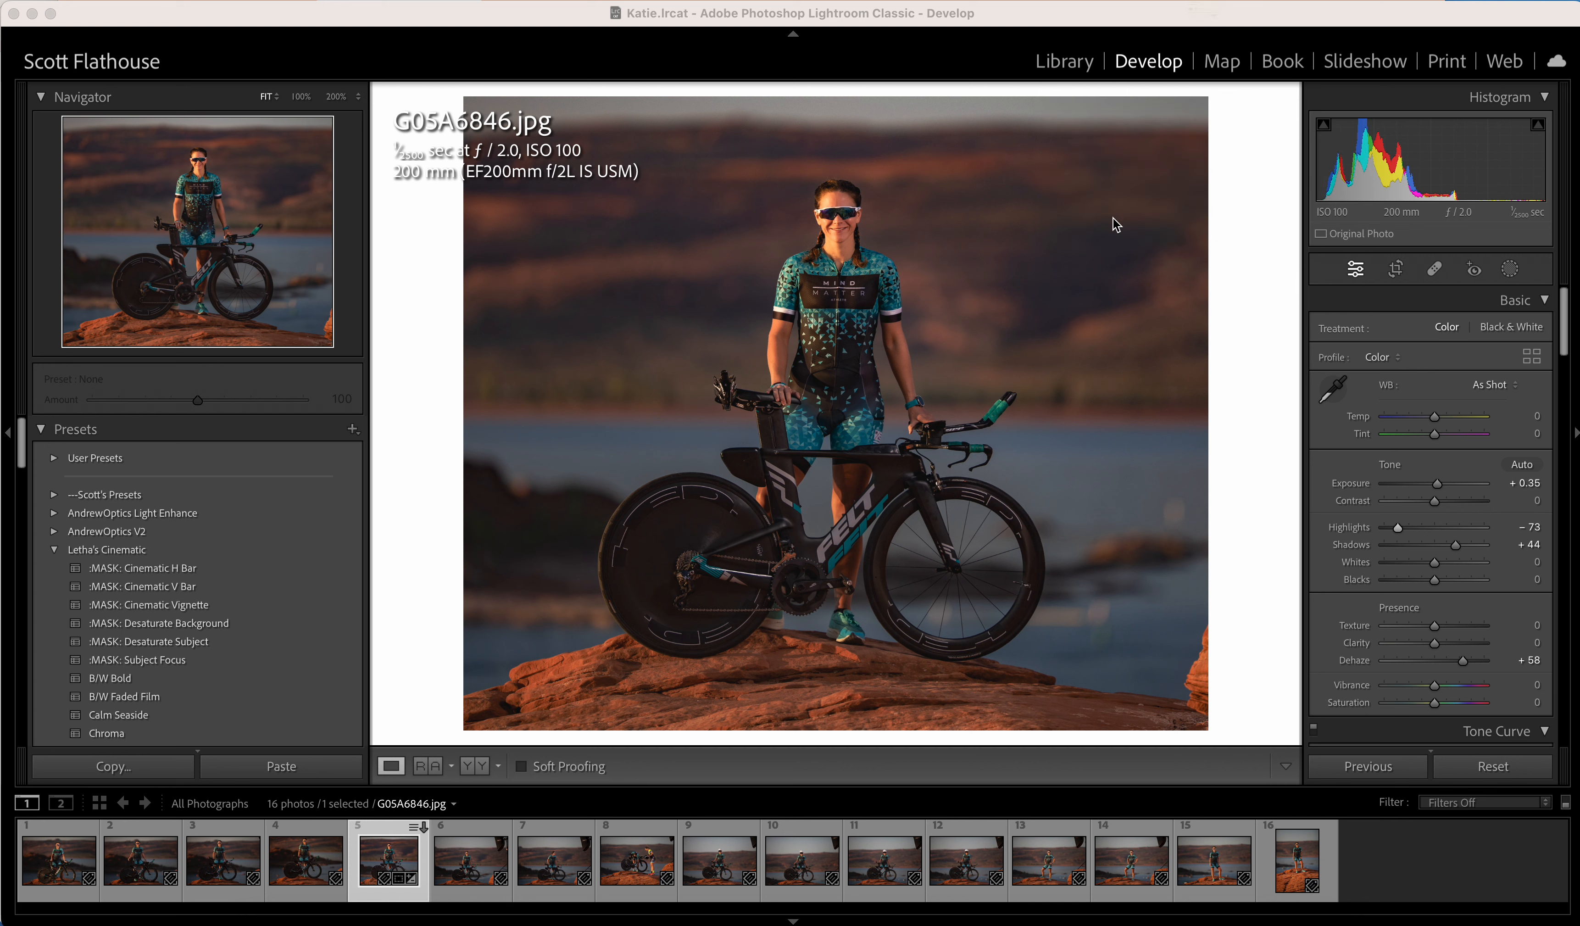
# Step: In the Library grid, add G05A6854.jpg to the selection alongside the edited G05A6846.jpg
pyautogui.click(1074, 61)
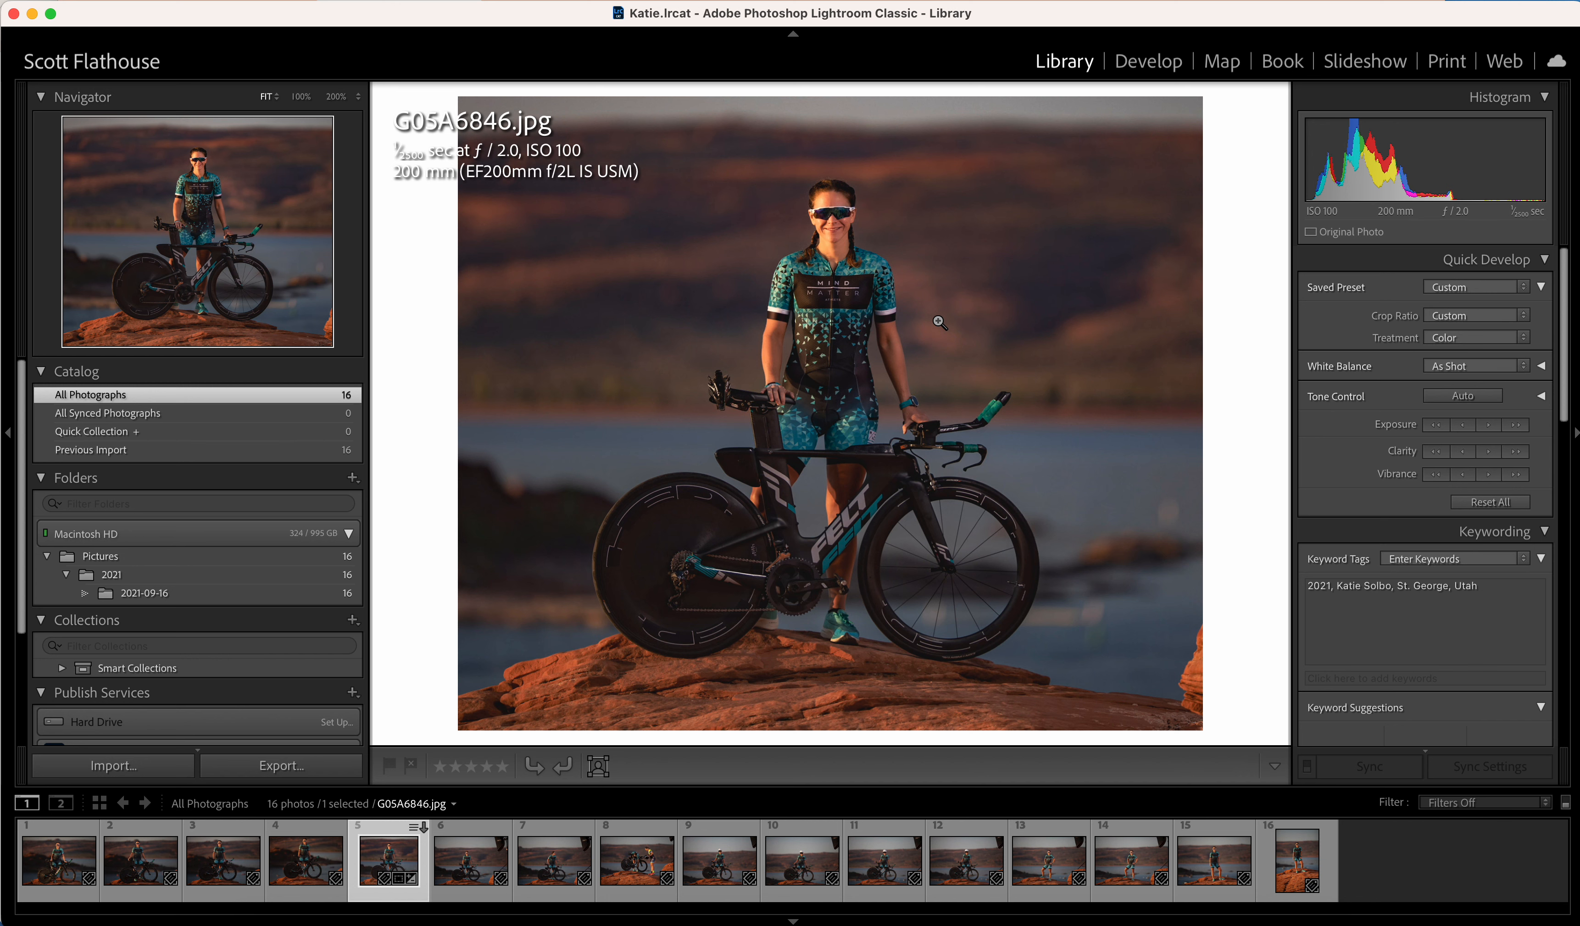
pyautogui.press('g')
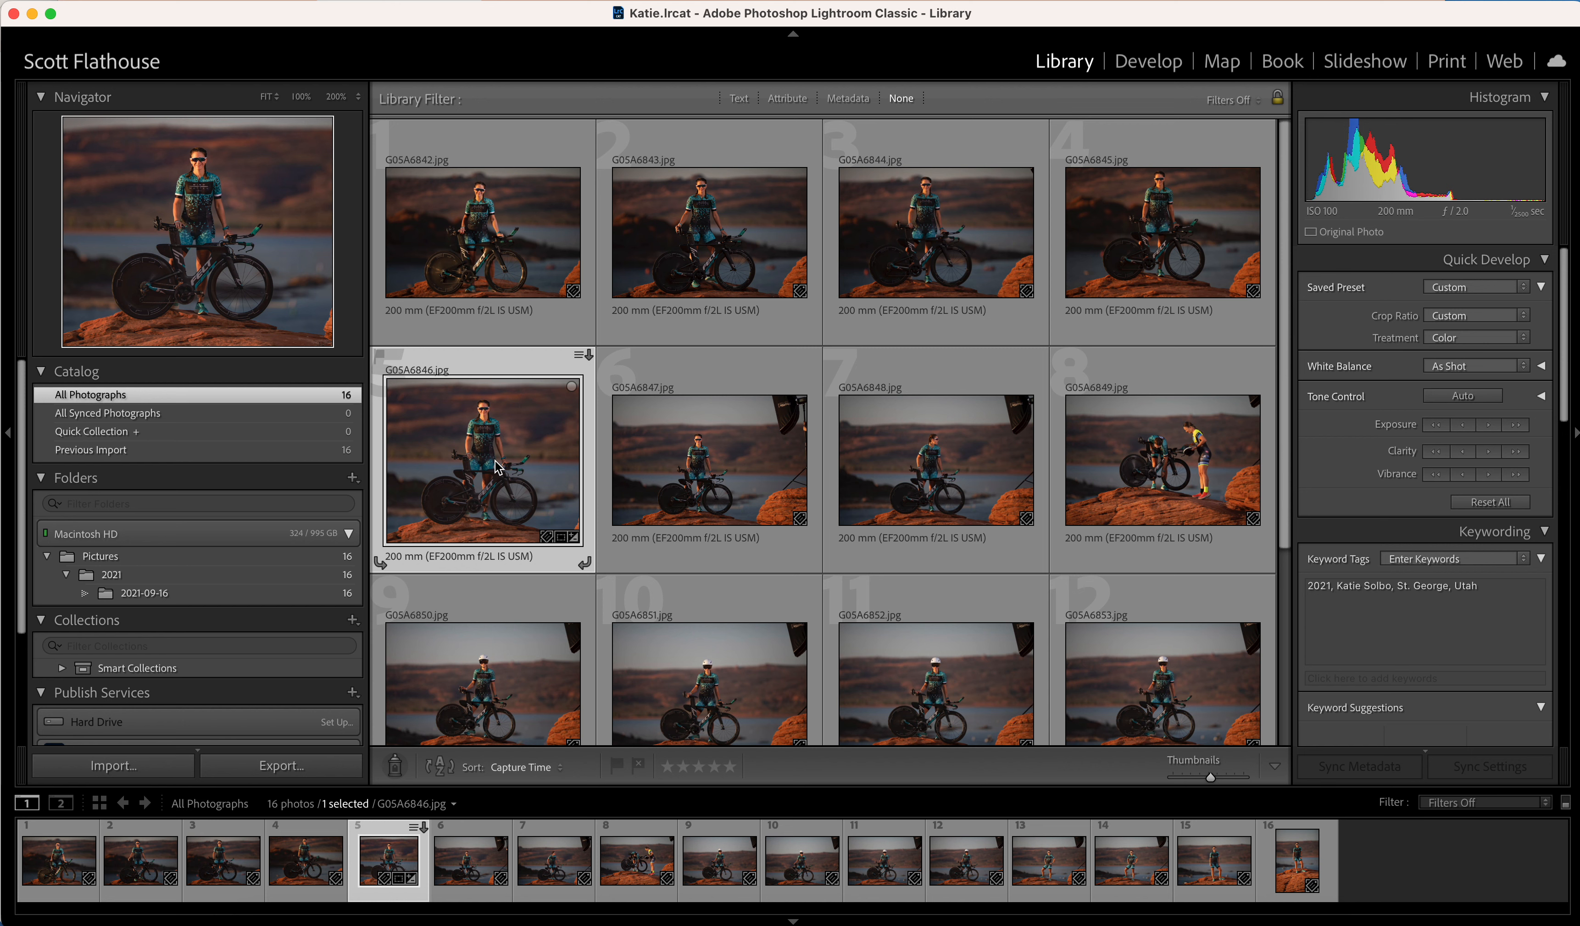
pyautogui.scroll(-3, 495, 468)
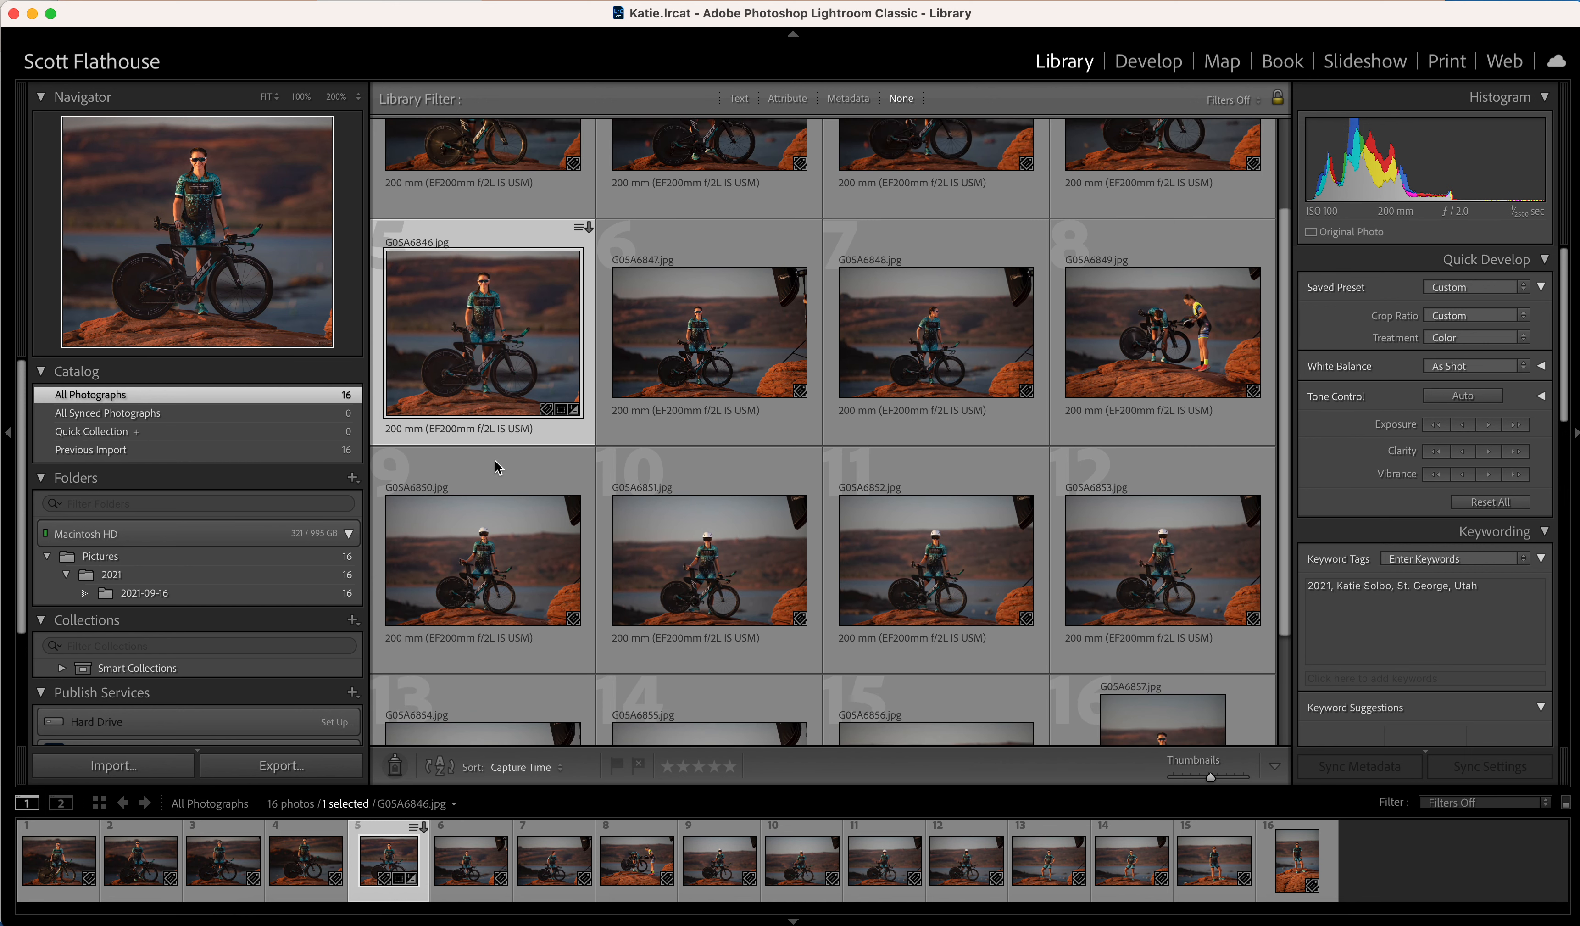
pyautogui.scroll(-3, 497, 468)
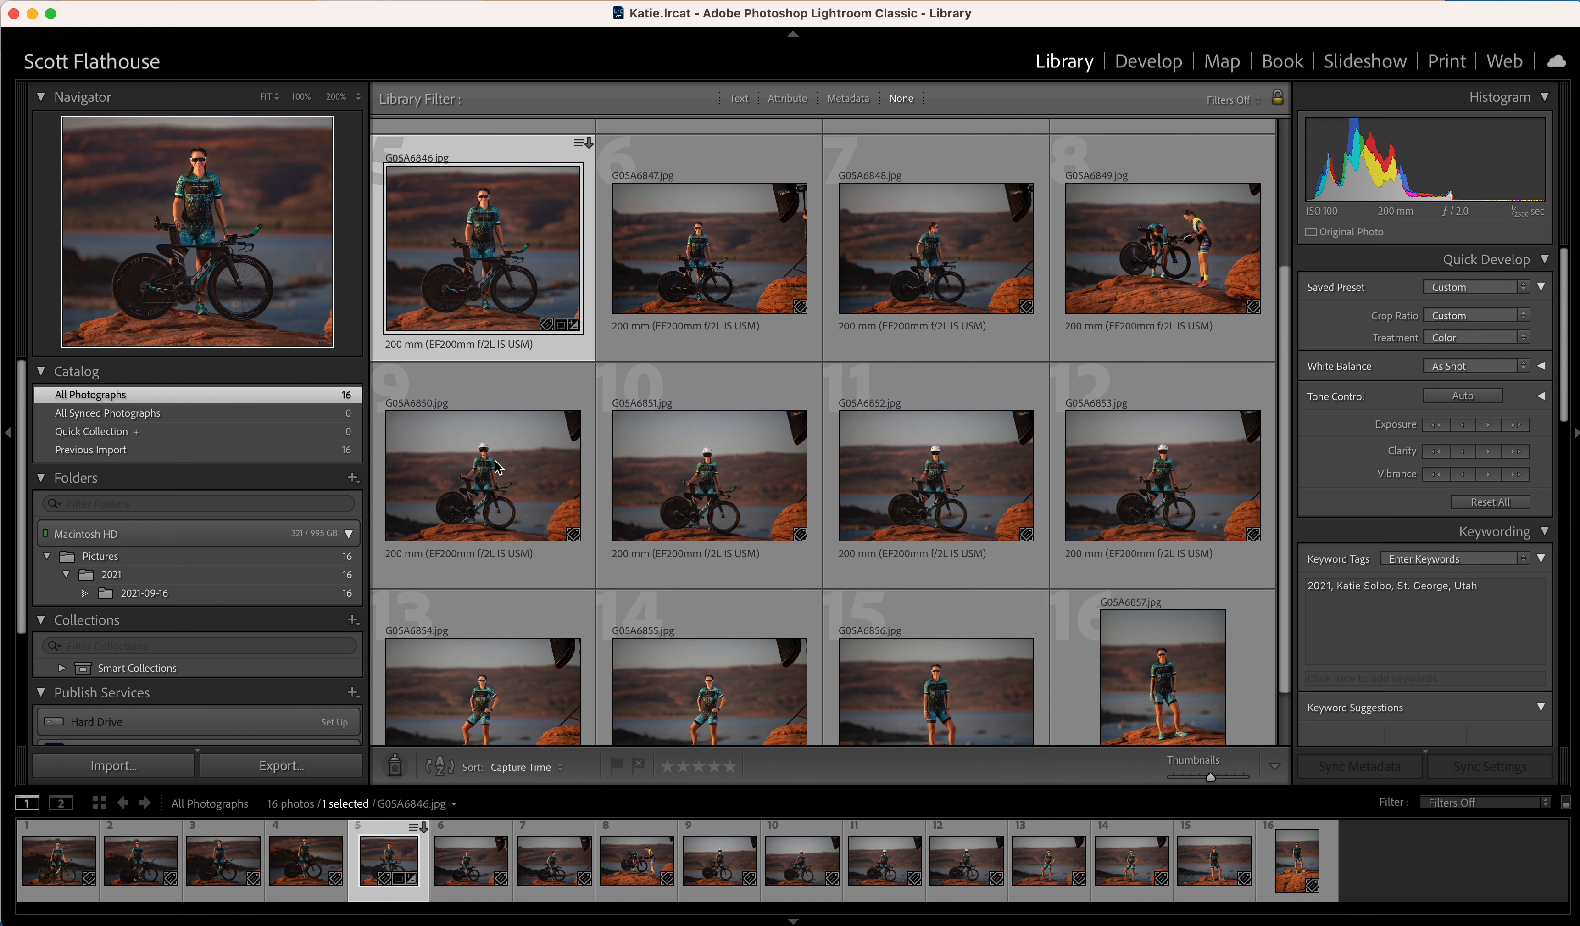
pyautogui.scroll(3, 495, 460)
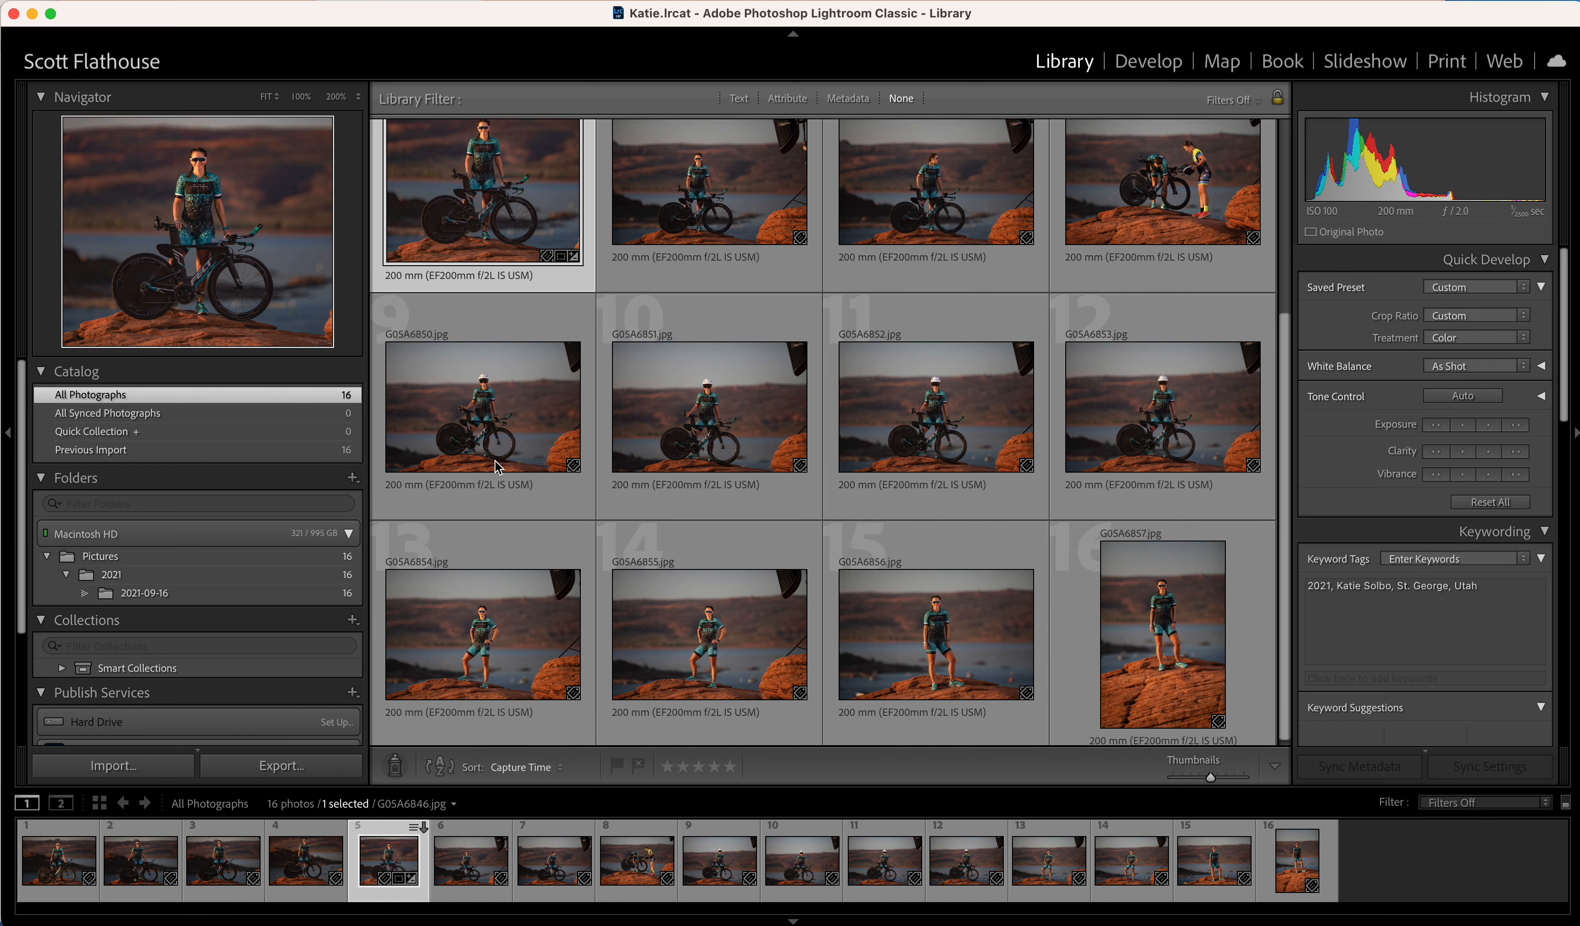
pyautogui.scroll(-2, 495, 467)
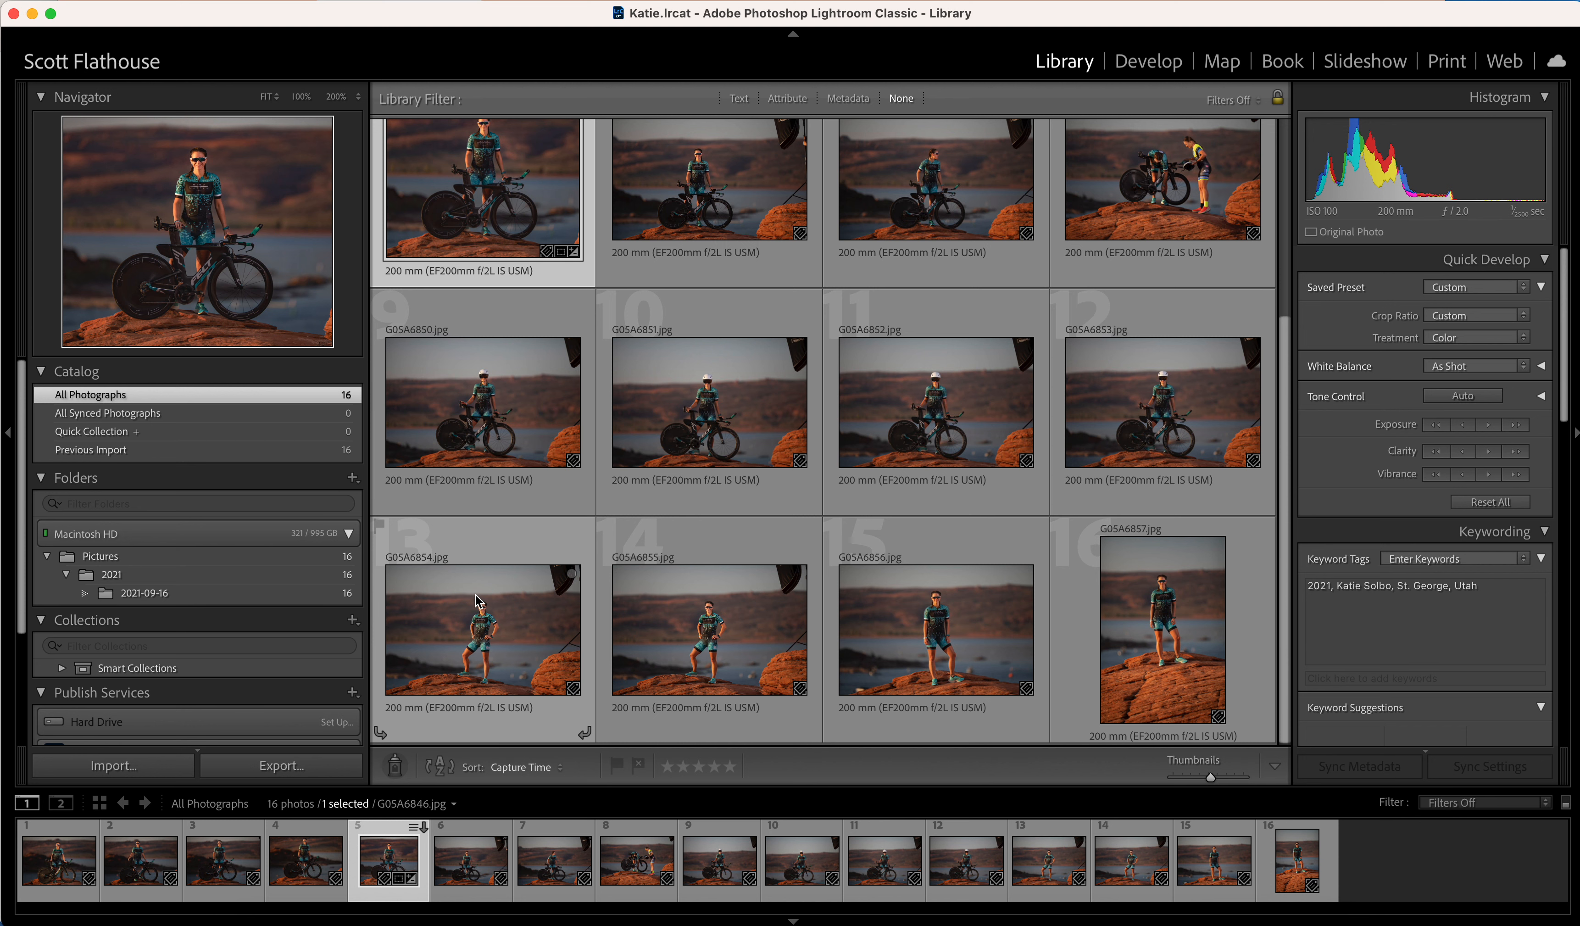
pyautogui.keyDown('super'); pyautogui.click(500, 629); pyautogui.keyUp('super')
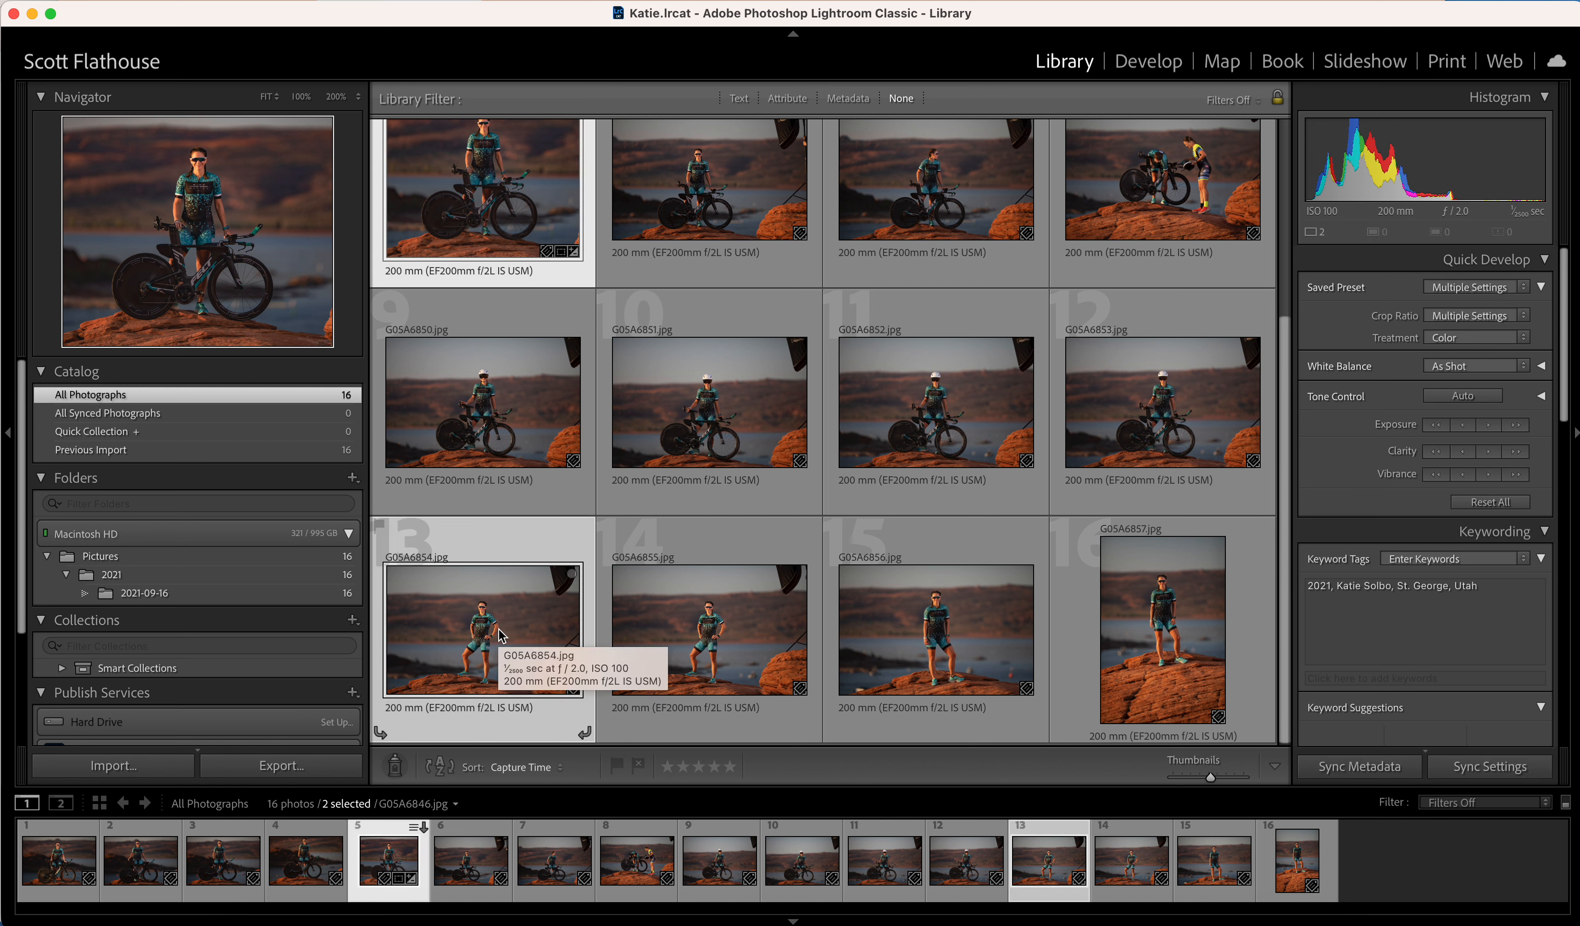
# Step: Synchronize all edit settings, including Masking, from the edited photo to the other selected photo
pyautogui.click(1507, 768)
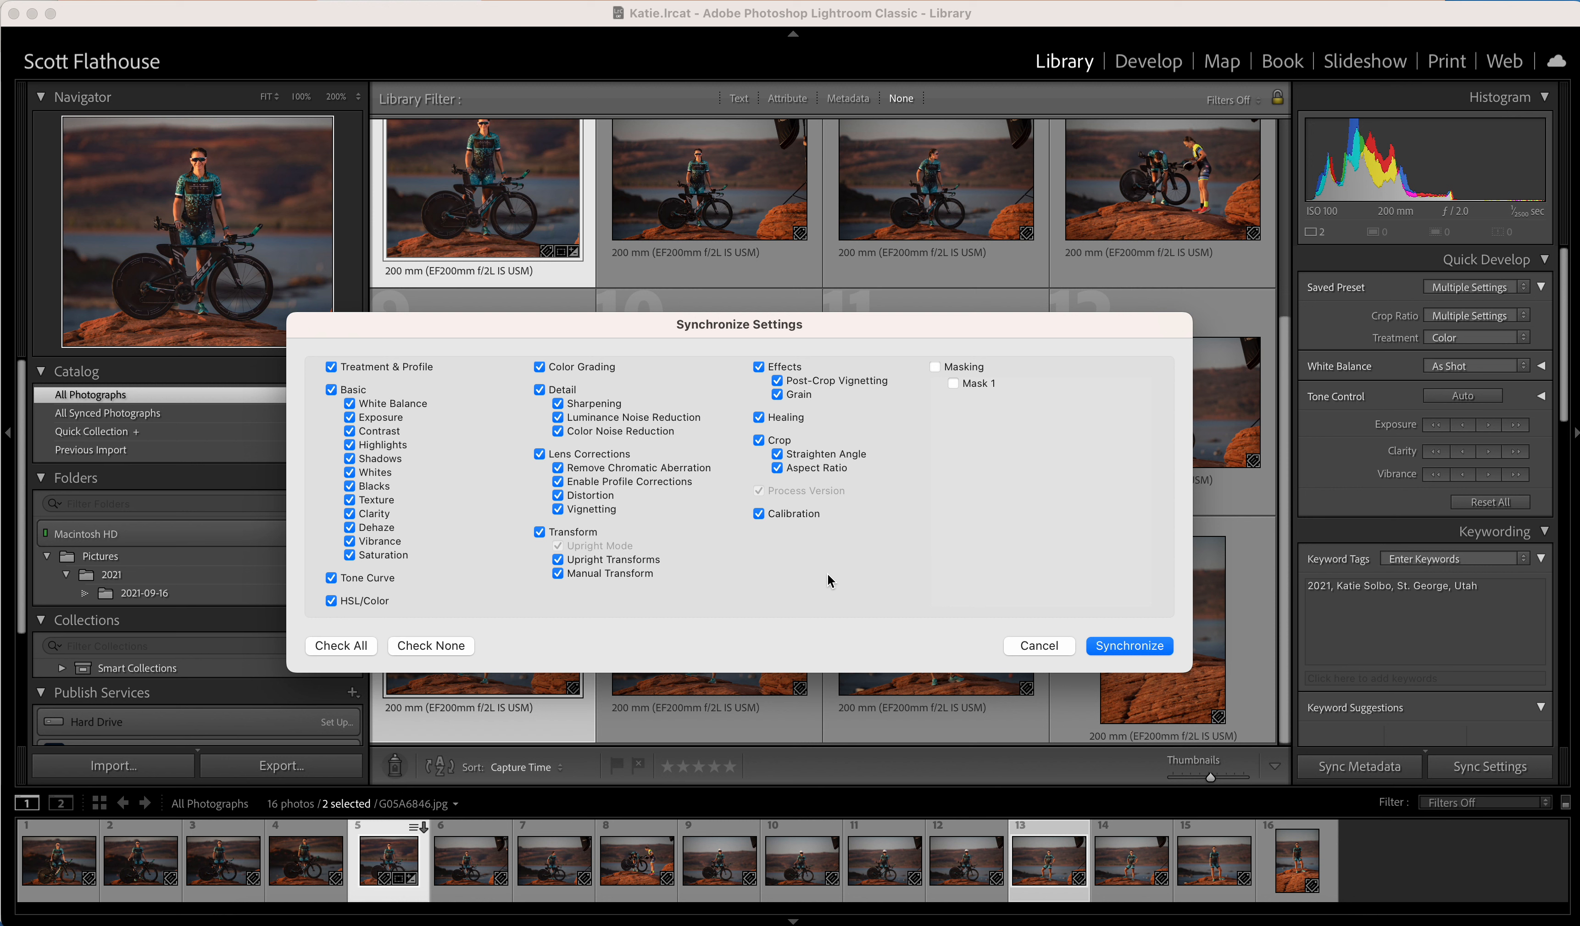
pyautogui.click(935, 369)
pyautogui.click(1130, 646)
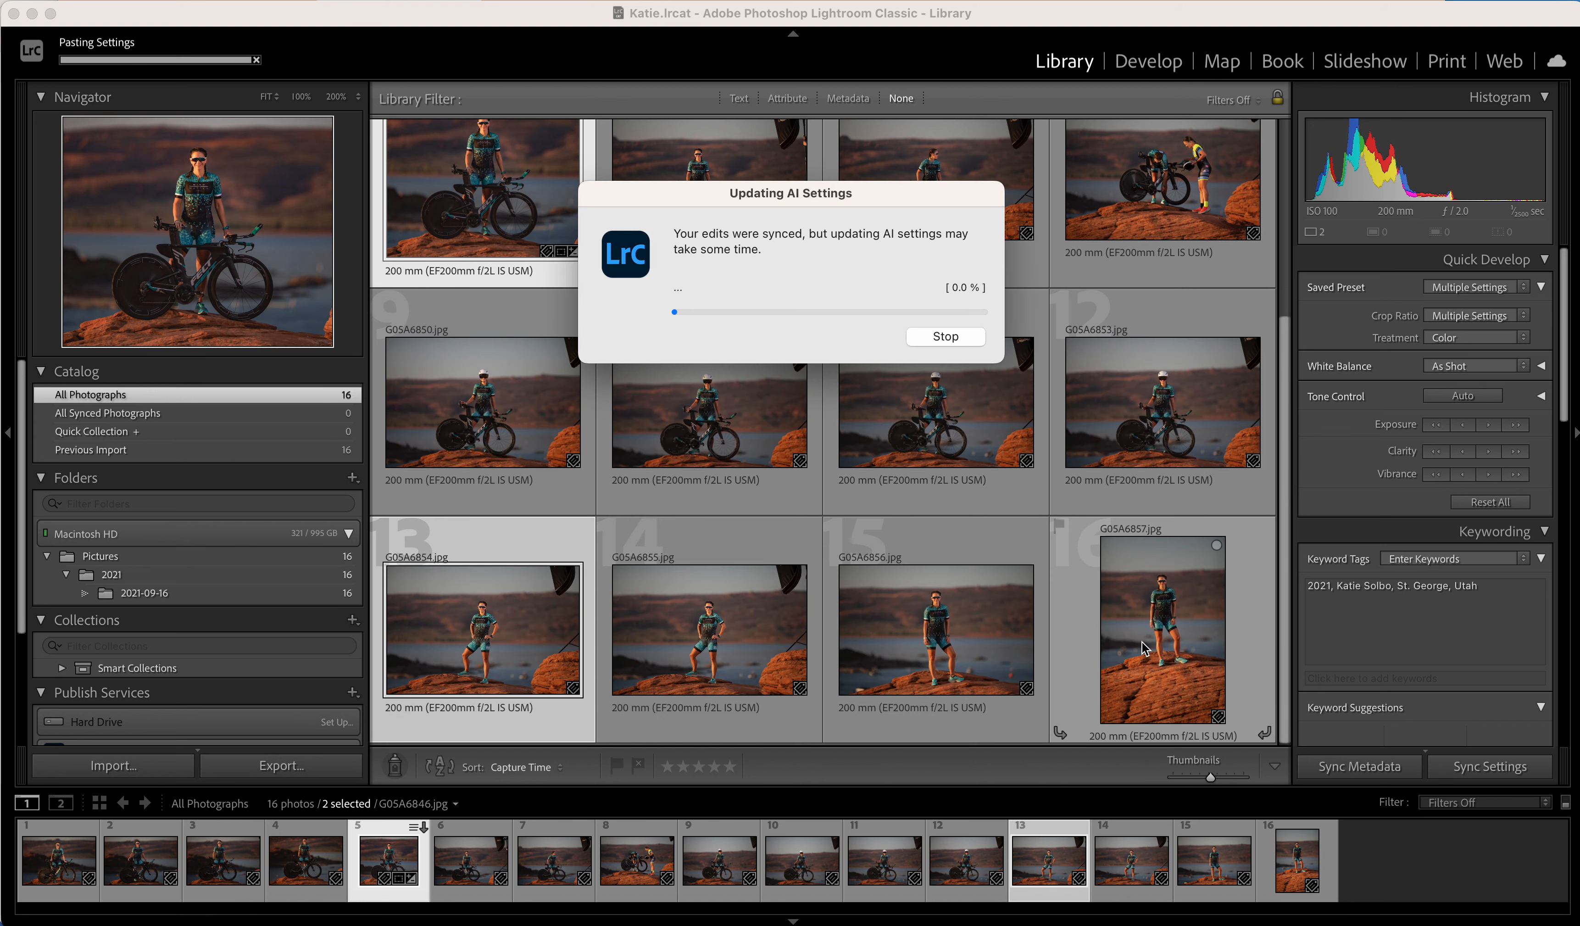
# Step: Open G05A6854.jpg in Develop and compare its before and after versions
pyautogui.doubleClick(483, 627)
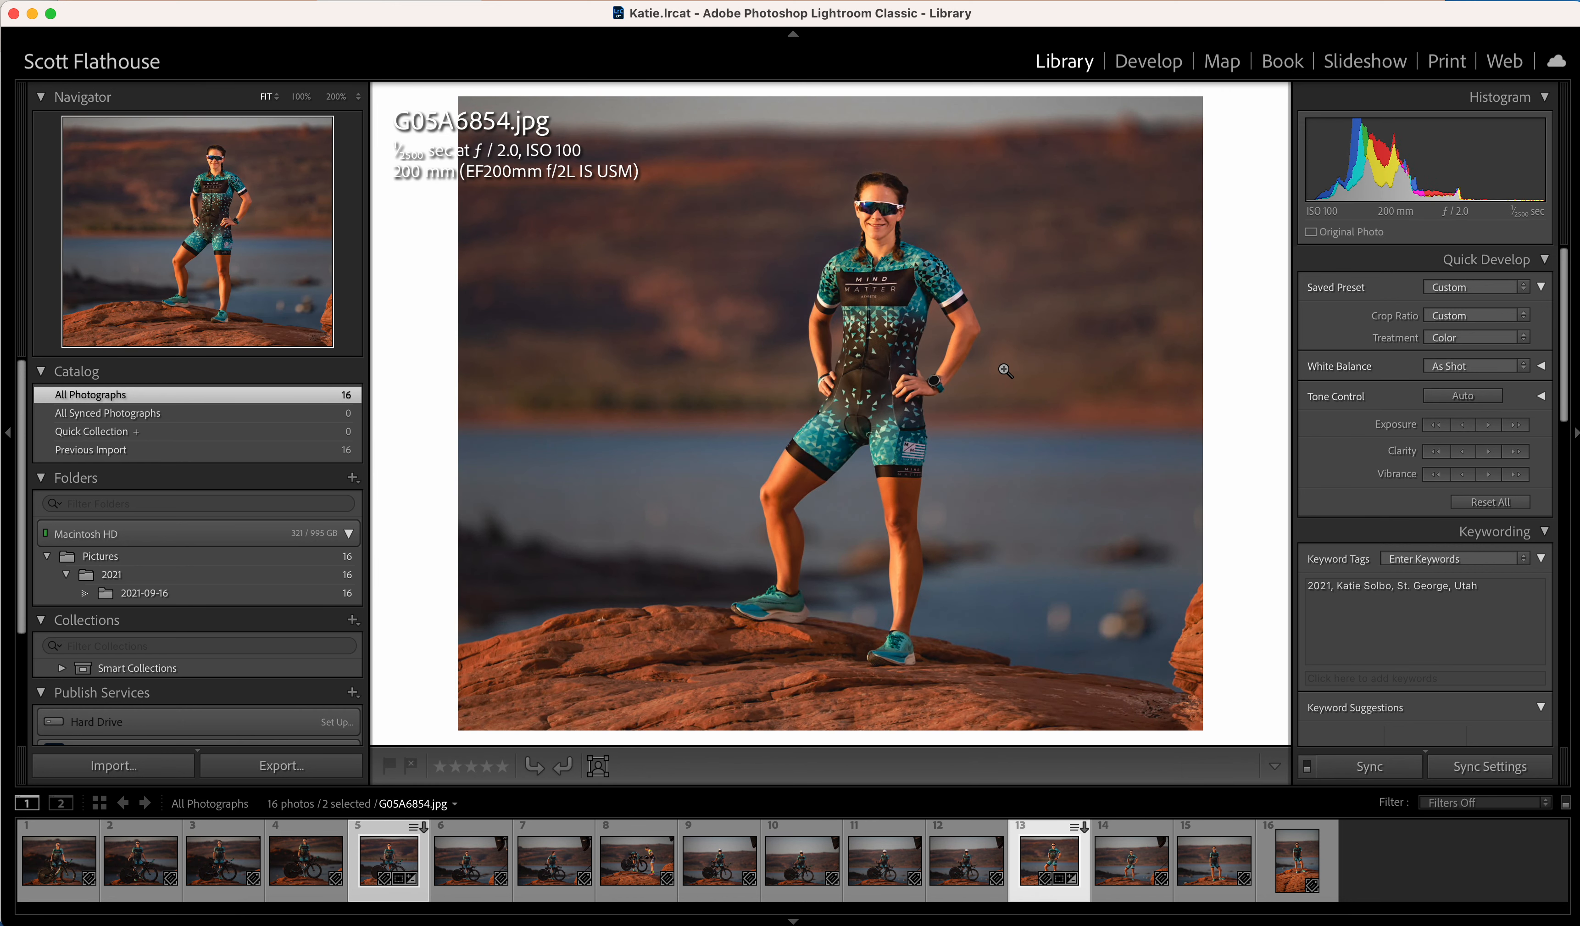
pyautogui.click(1154, 66)
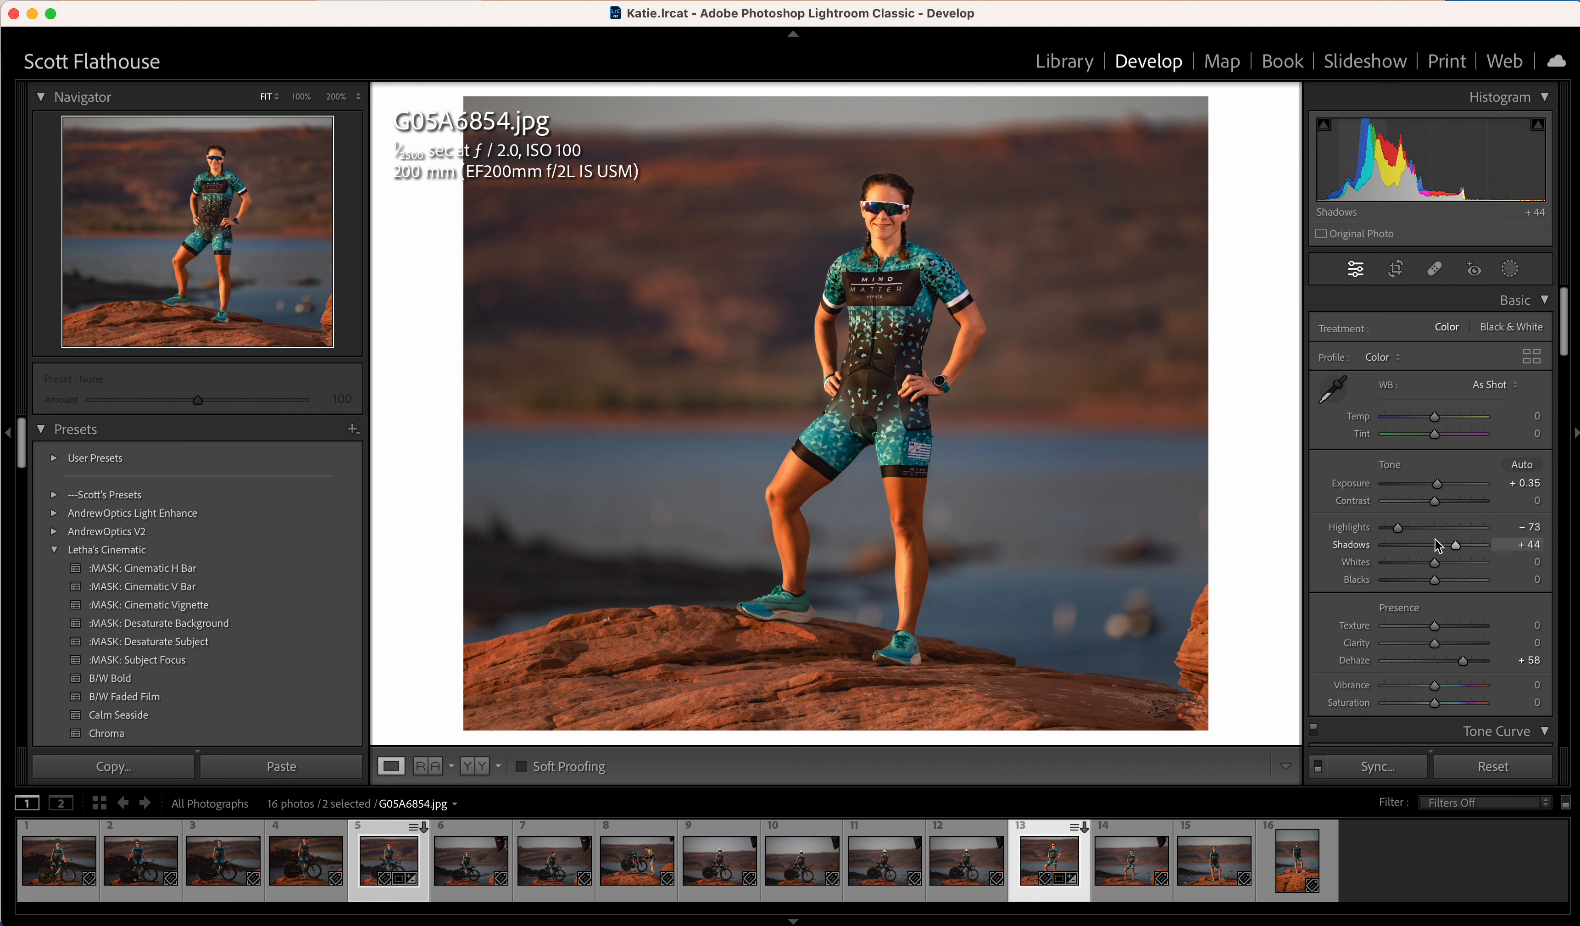
pyautogui.press('\\')
pyautogui.press('\\')
pyautogui.press('\\')
pyautogui.press('\\')
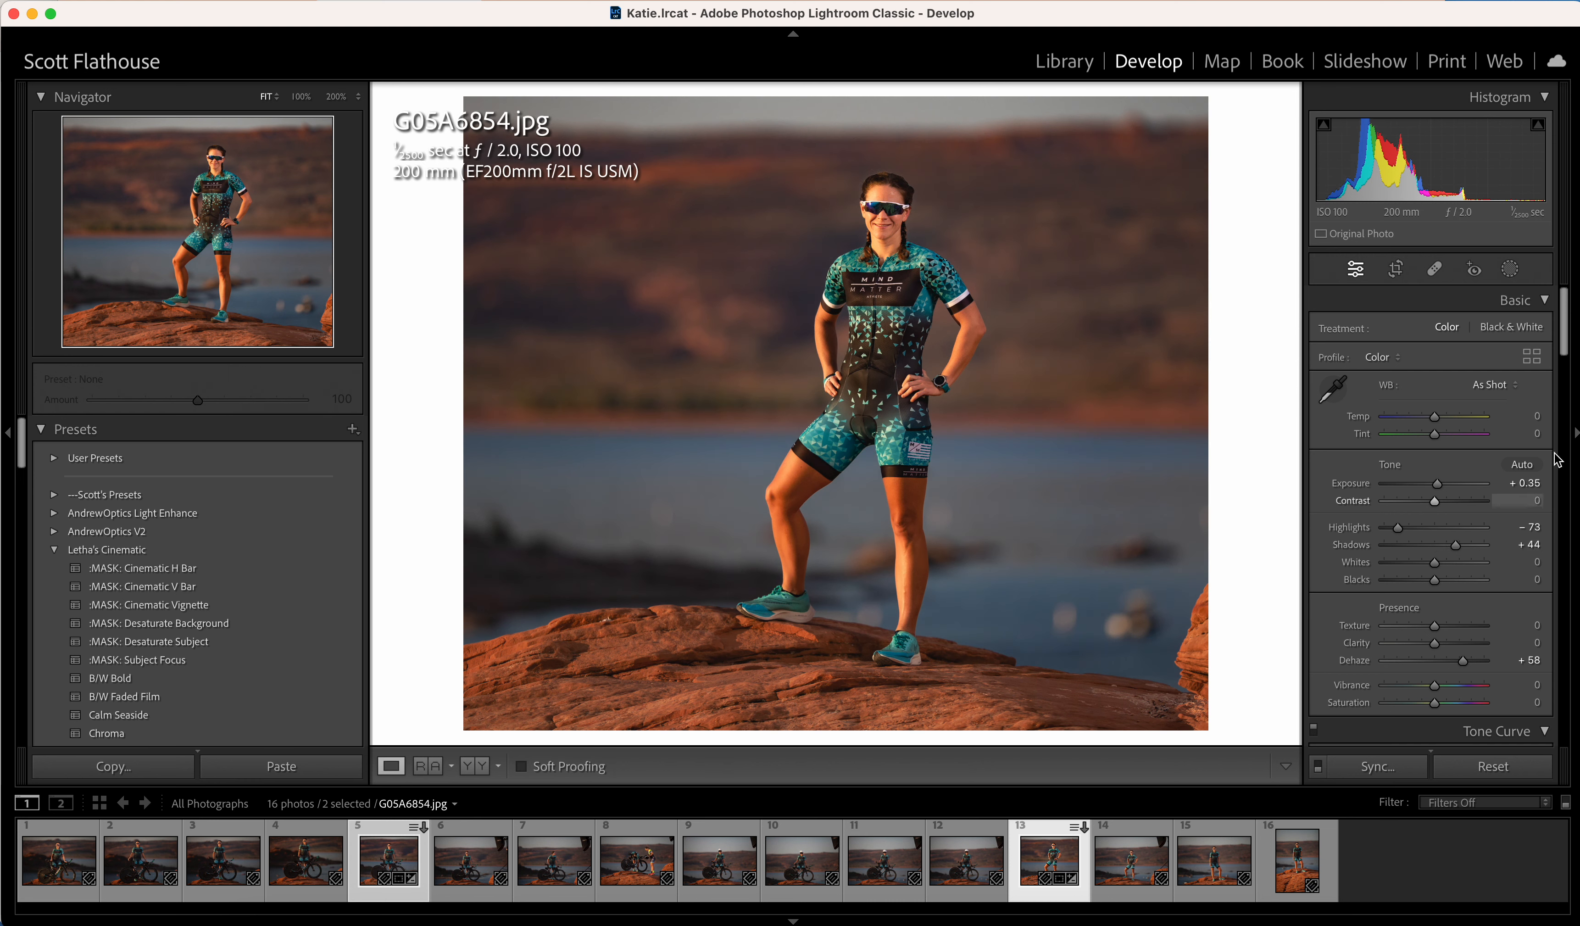
# Step: Inspect the overlay of the synchronized Mask 1 on G05A6854.jpg and return to the Library grid
pyautogui.click(1511, 269)
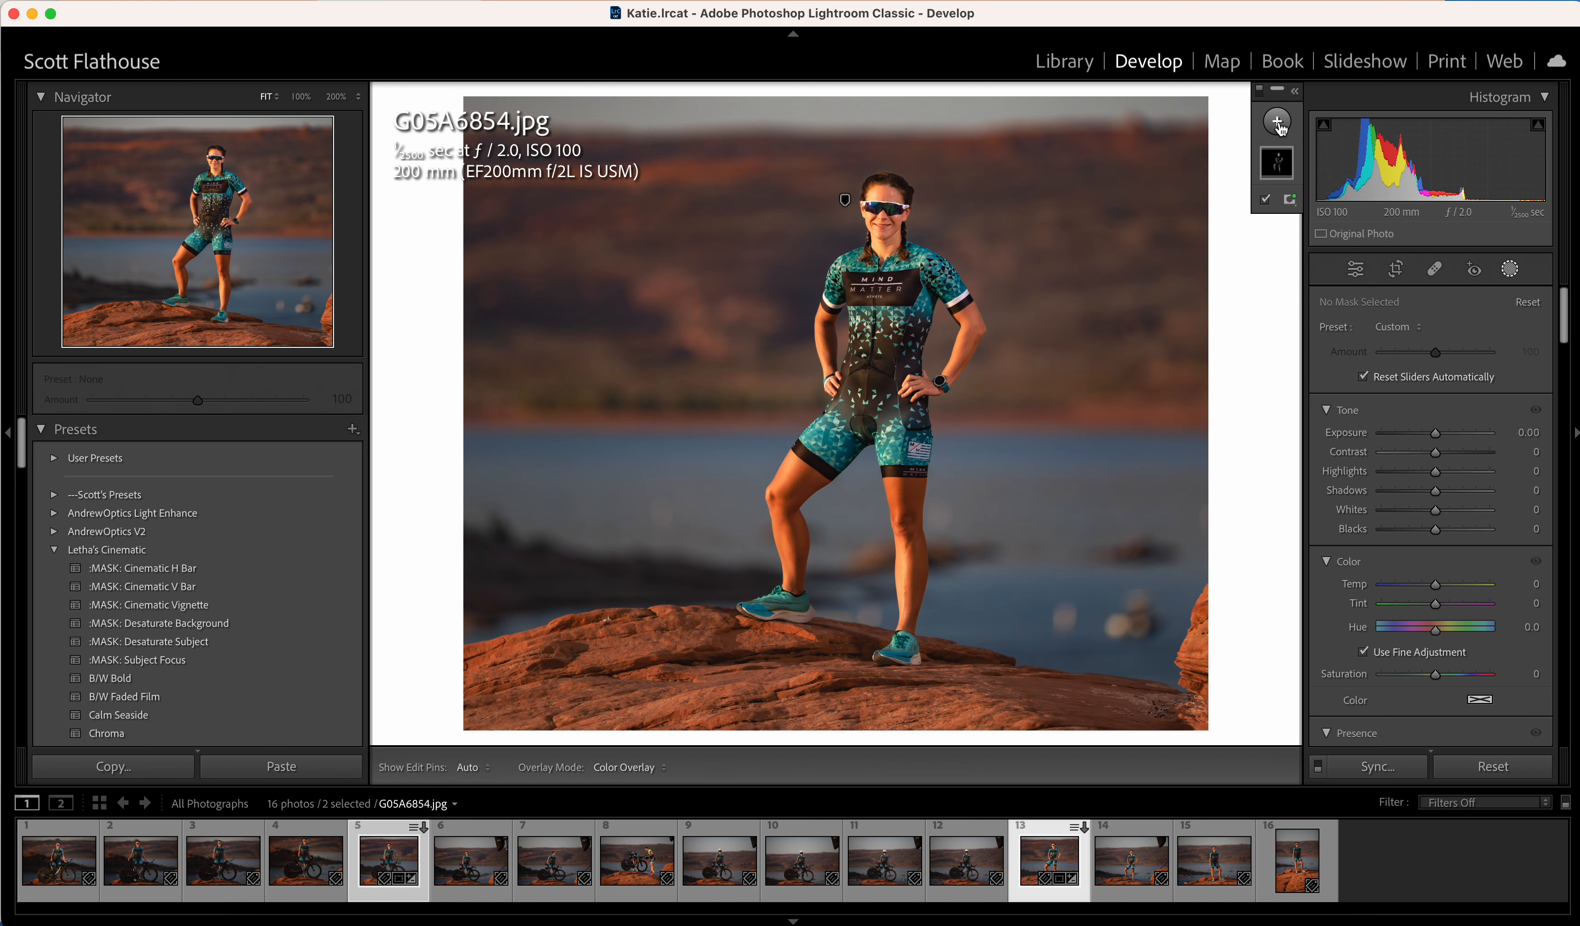
pyautogui.moveTo(1284, 165)
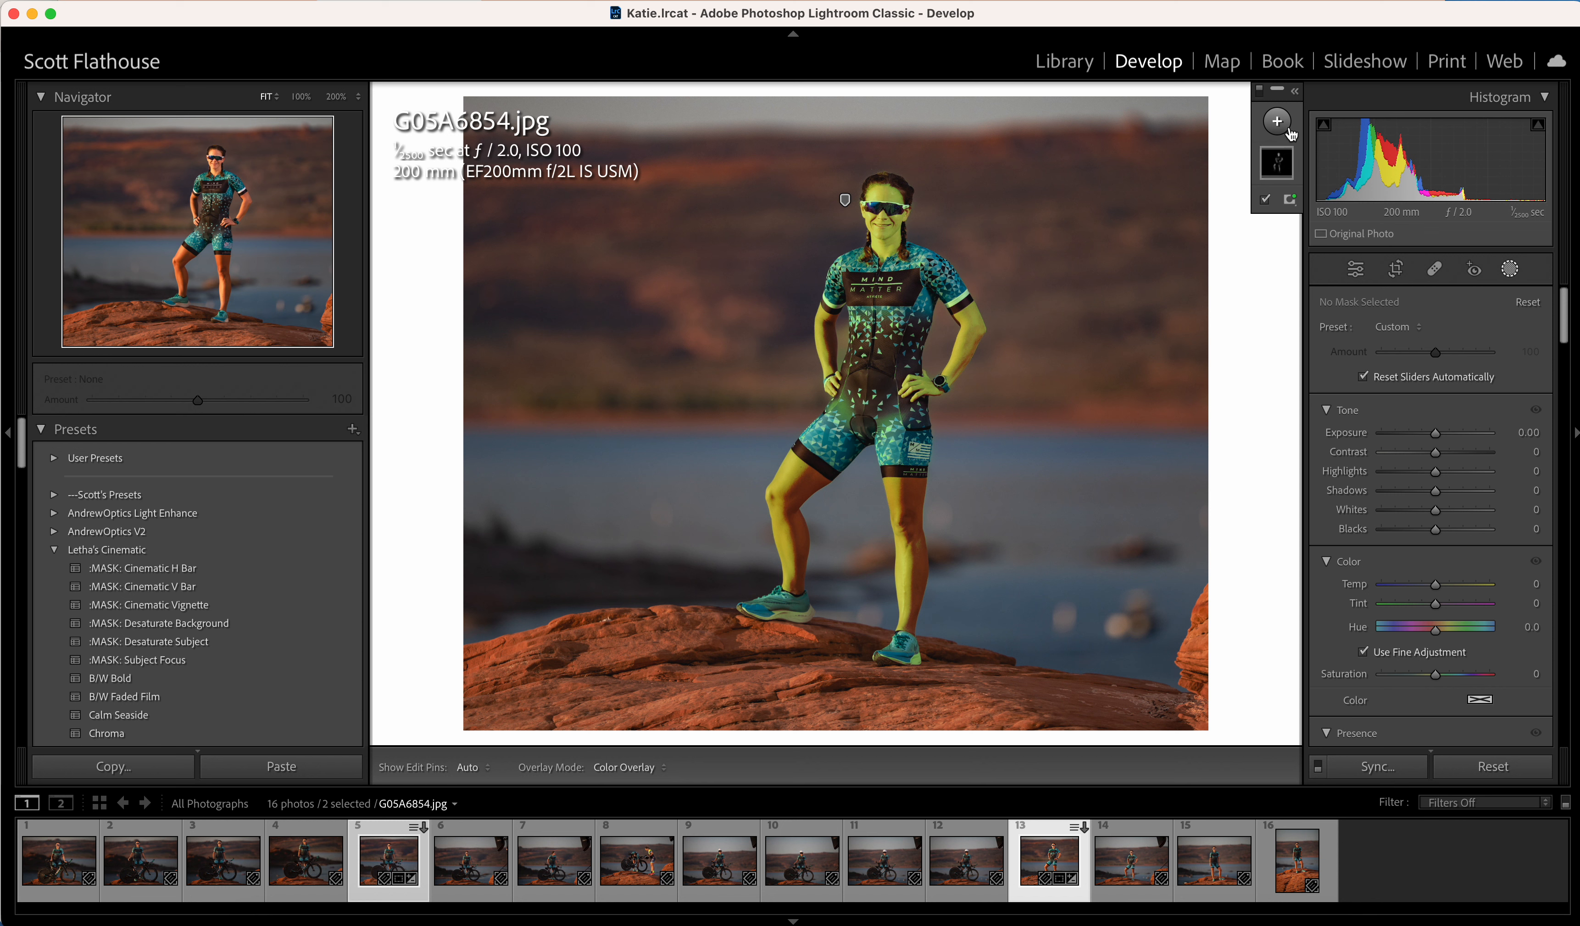
pyautogui.click(1295, 92)
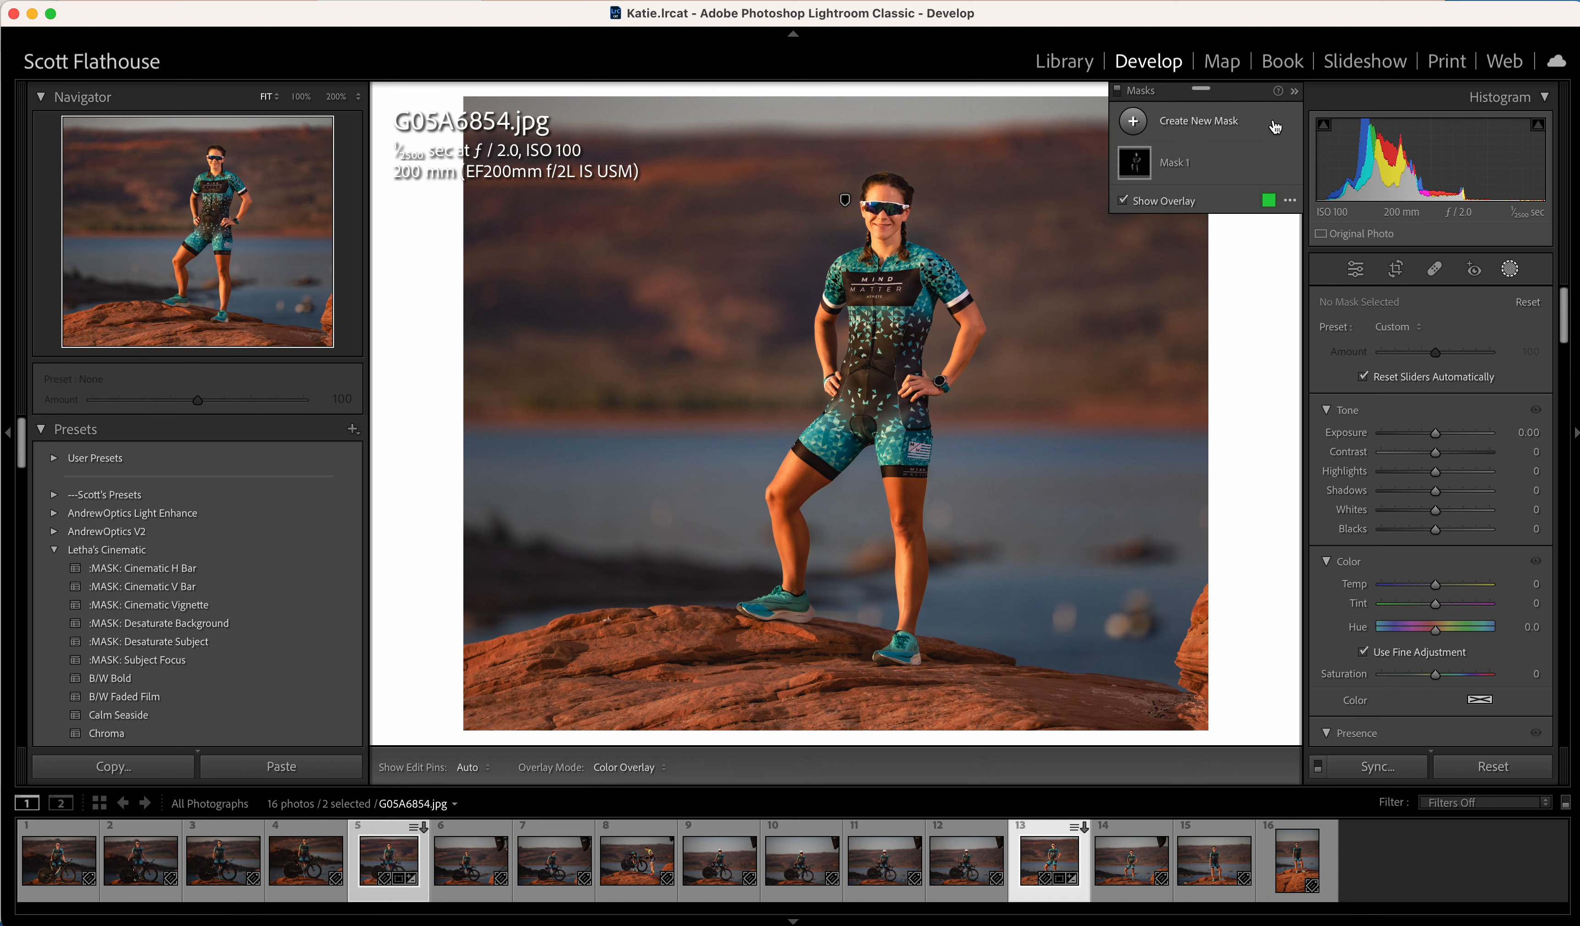
pyautogui.moveTo(1217, 162)
pyautogui.click(1077, 63)
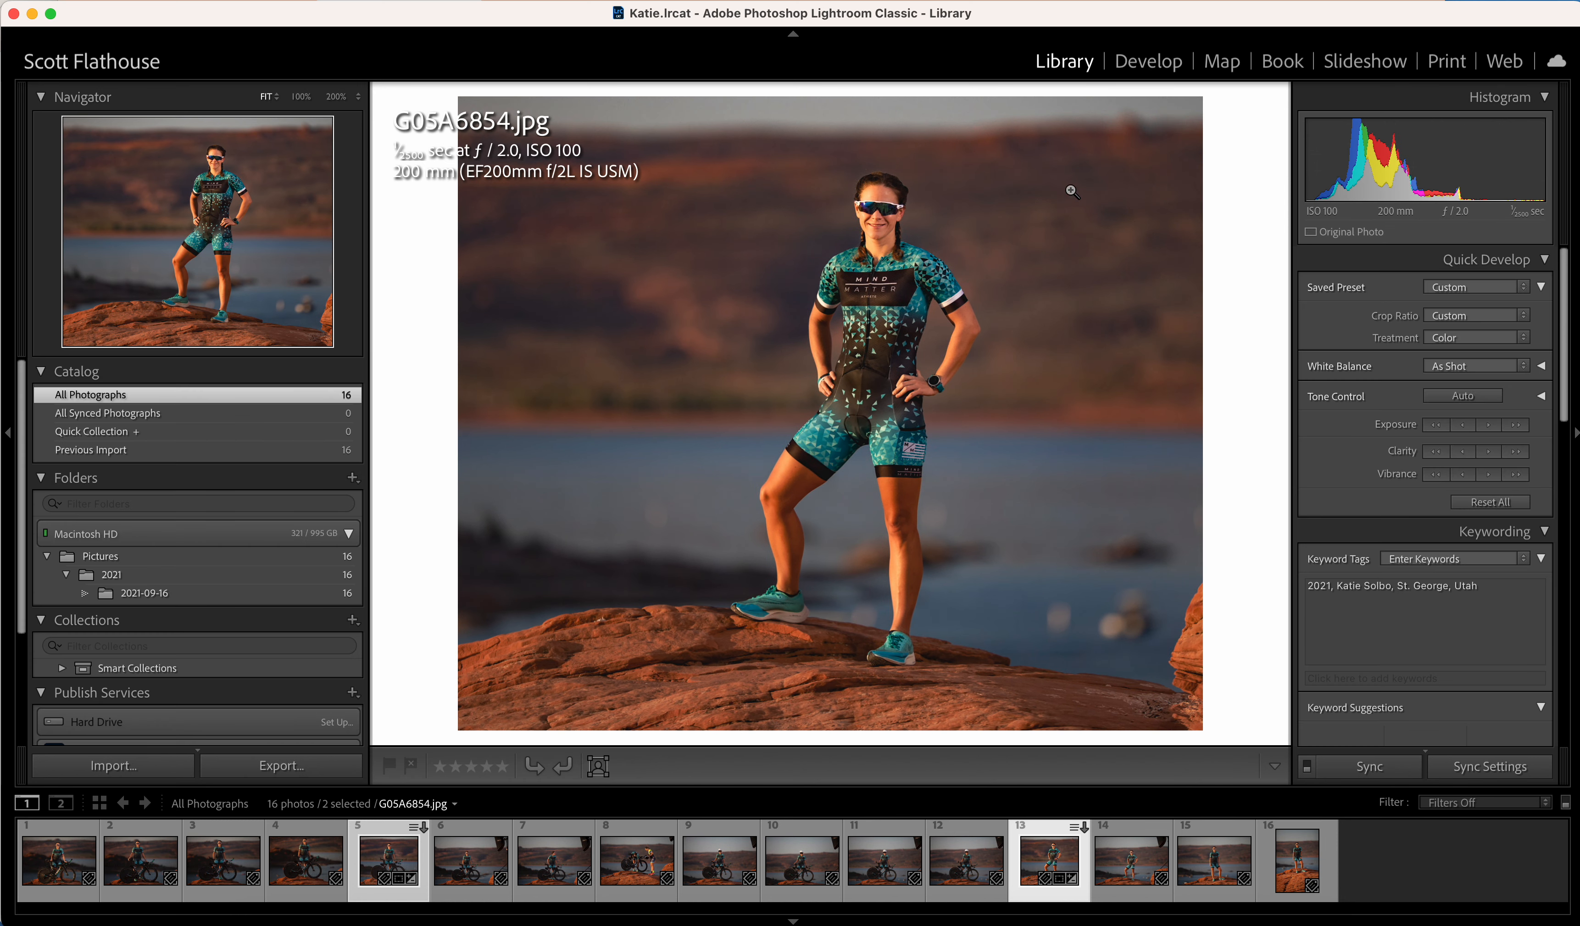
pyautogui.press('g')
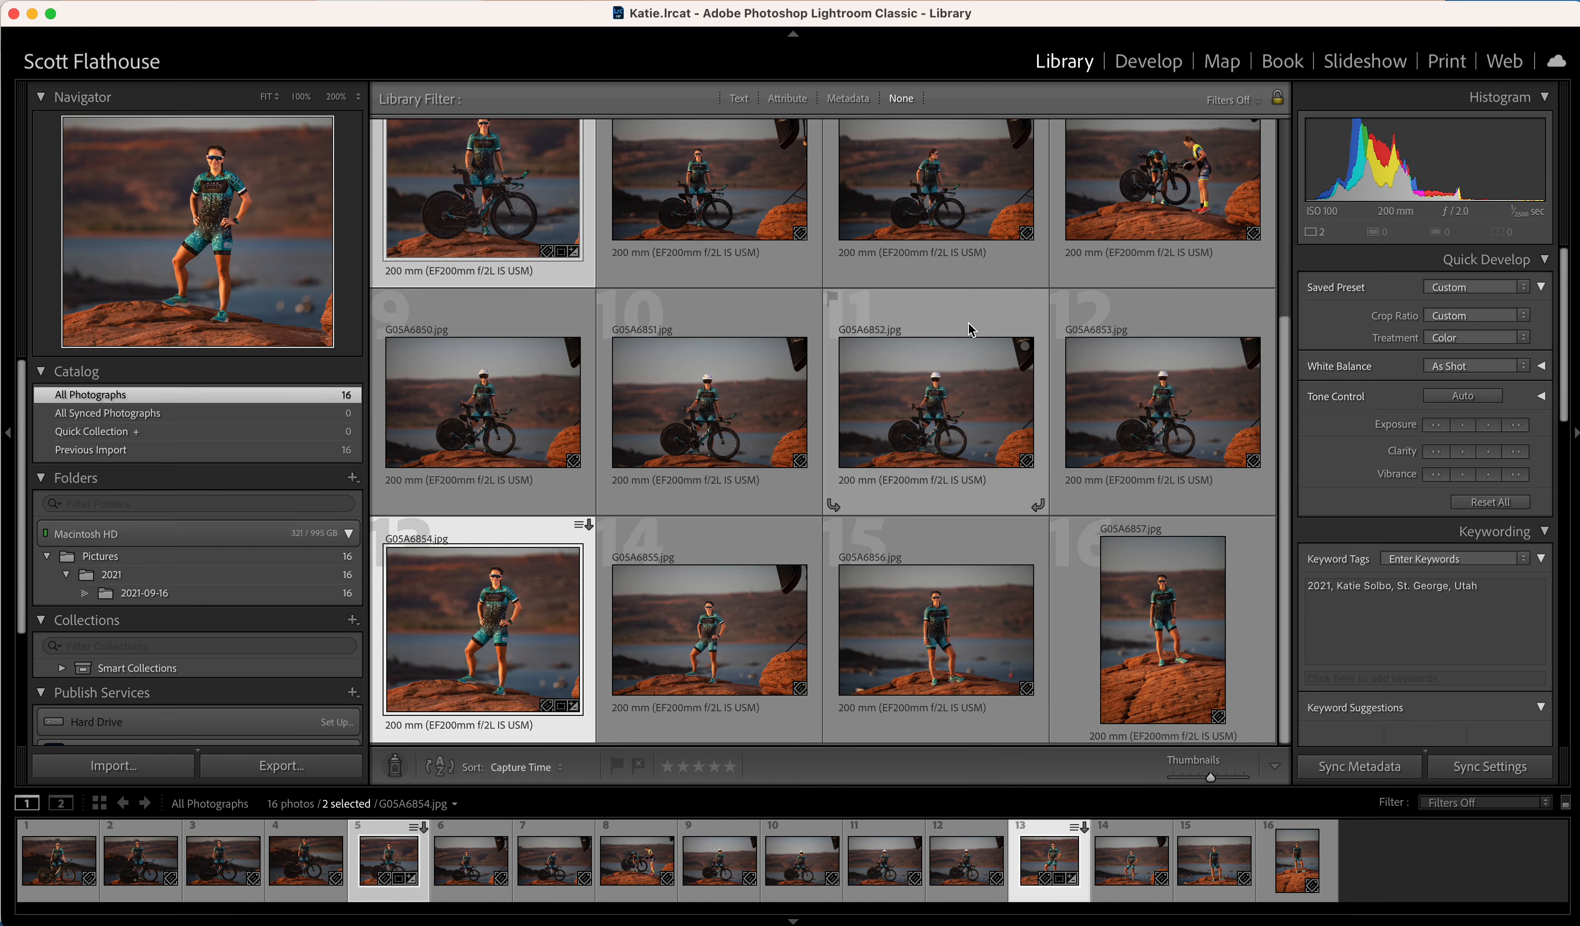